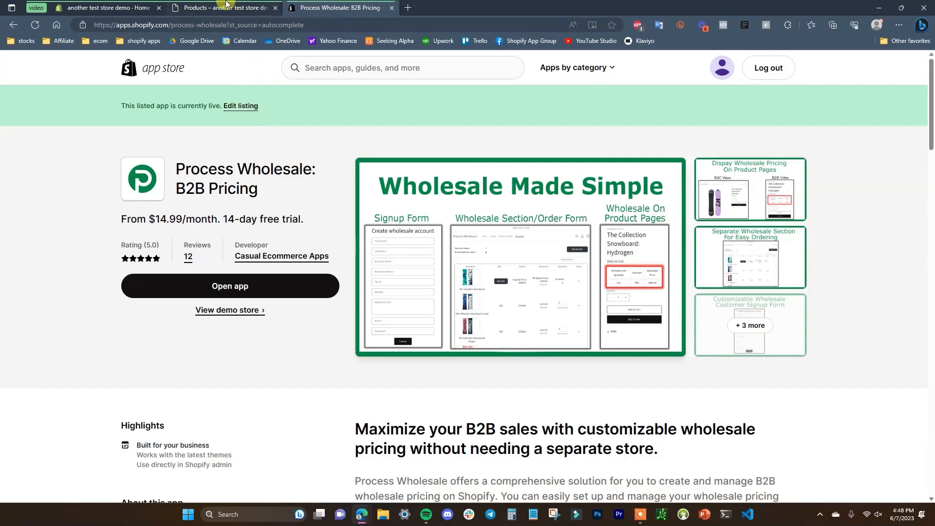
Switch to the demo store's product catalog and open the SKIN Cleanser product page
left_click(245, 8)
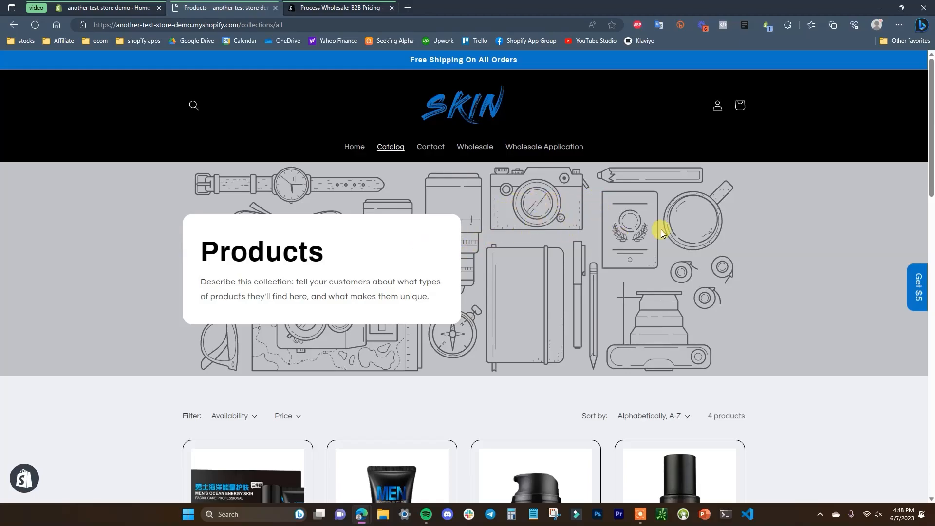
scroll(522, 235, "down", 5)
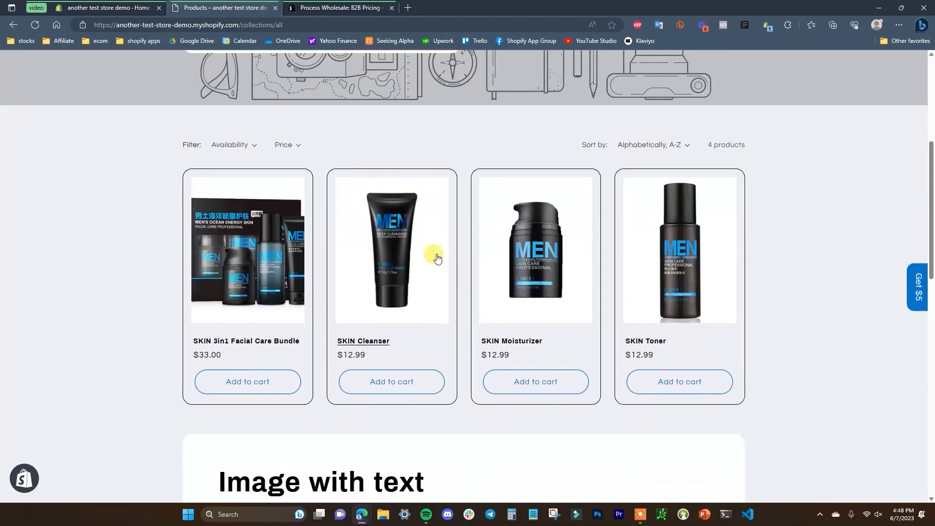
left_click(380, 341)
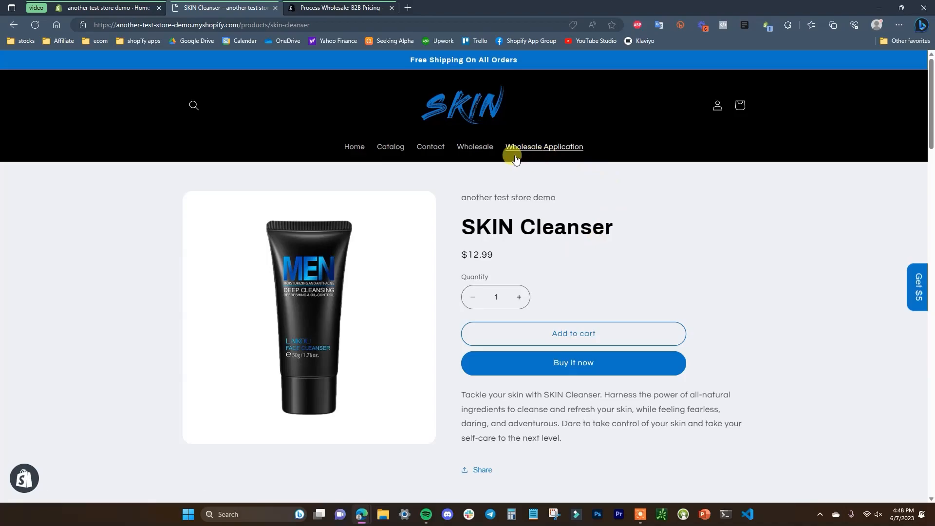
Open the wholesale account application from the store's Wholesale page and examine its form fields
left_click(490, 149)
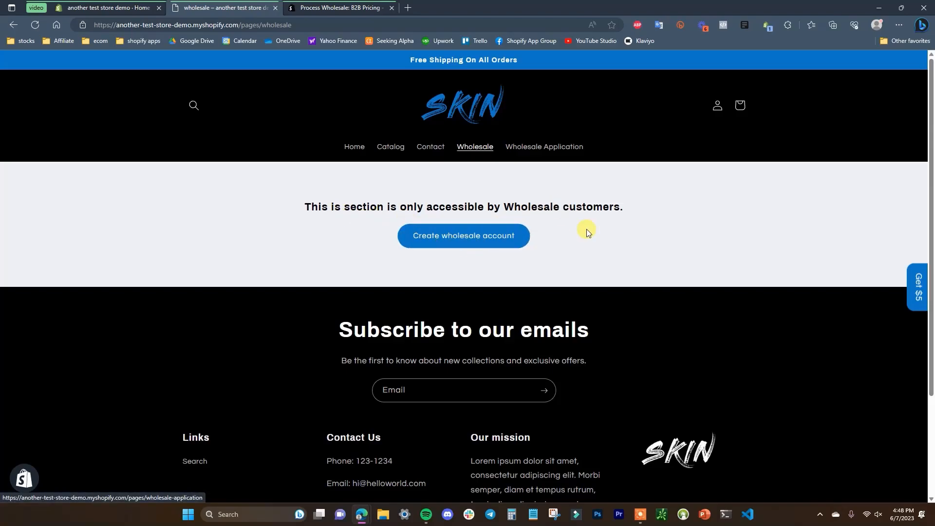
left_click(463, 238)
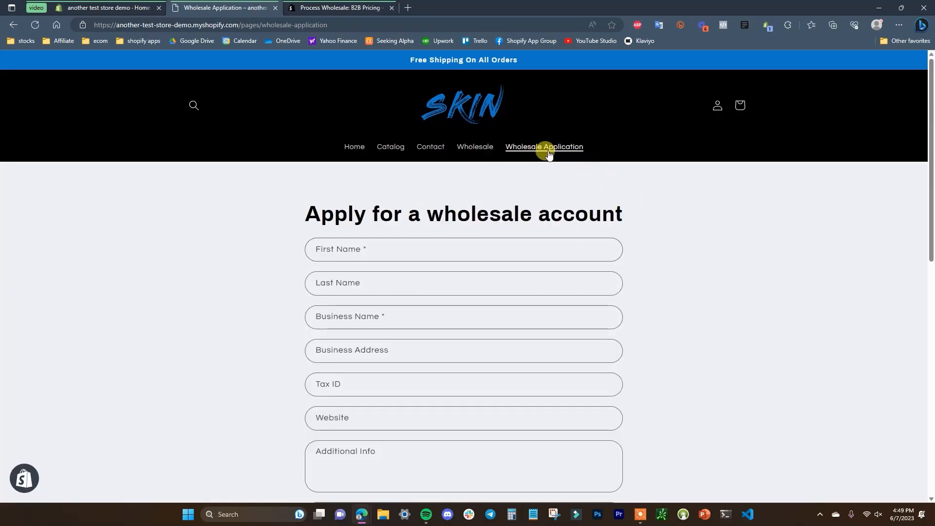
left_click_drag(930, 194, 390, 180)
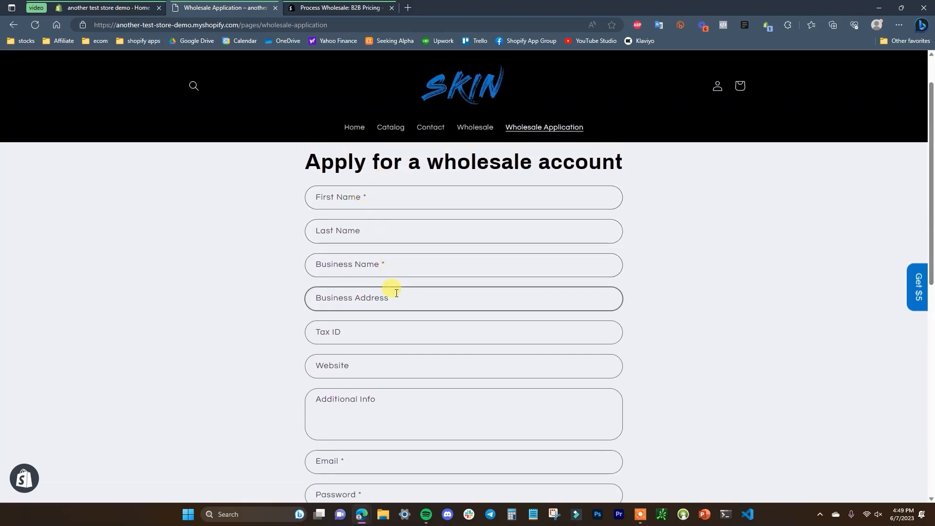
scroll(400, 311, "down", 3)
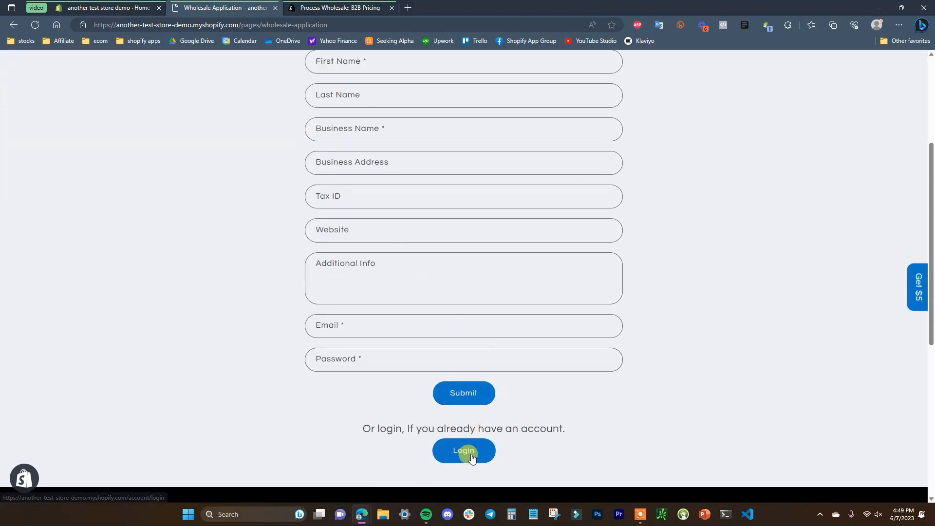
scroll(517, 423, "up", 2)
scroll(514, 404, "up", 1)
scroll(504, 366, "down", 2)
scroll(491, 253, "down", 2)
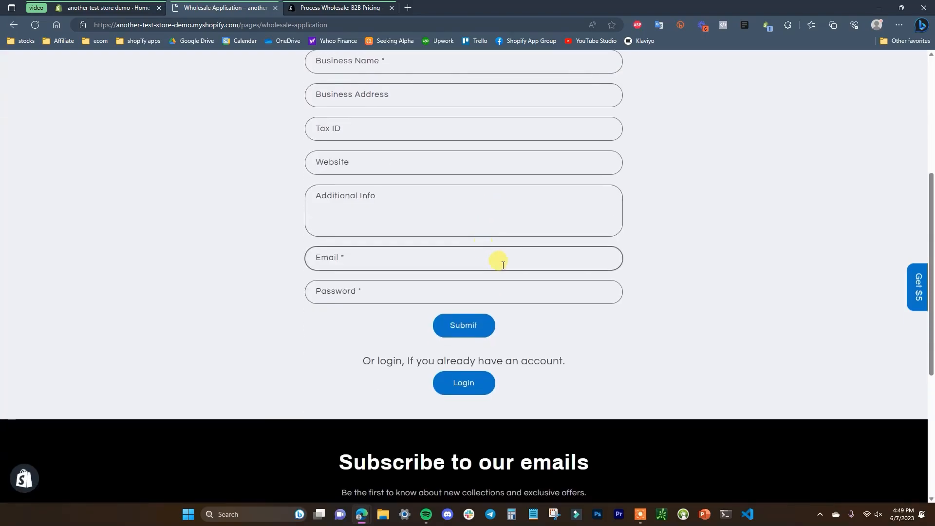
scroll(515, 259, "up", 1)
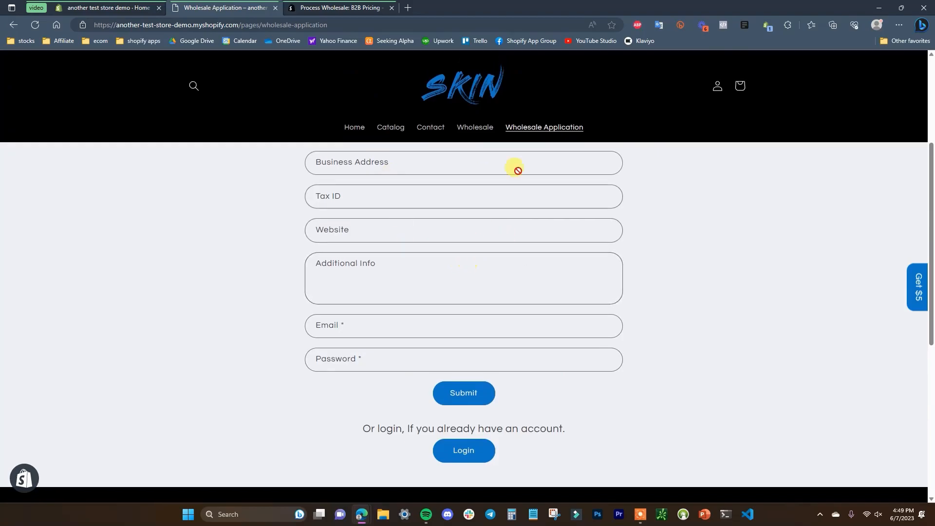
scroll(535, 337, "up", 1)
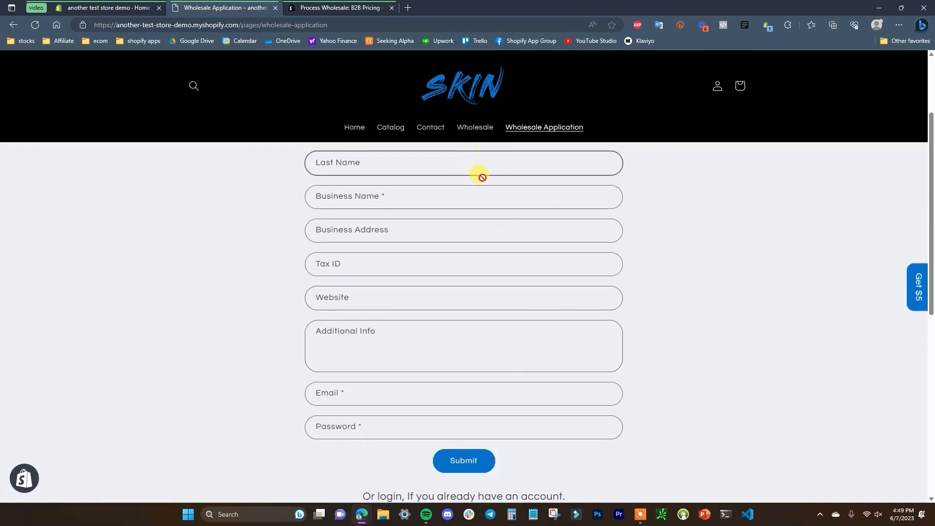
scroll(482, 174, "down", 1)
scroll(522, 209, "down", 1)
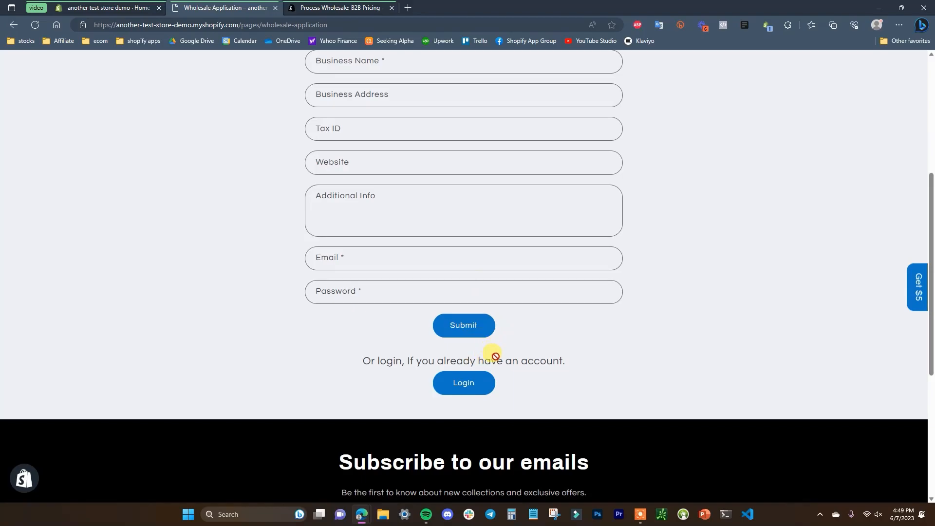
Log in with the existing wholesale customer account and open the Wholesale page
left_click(459, 383)
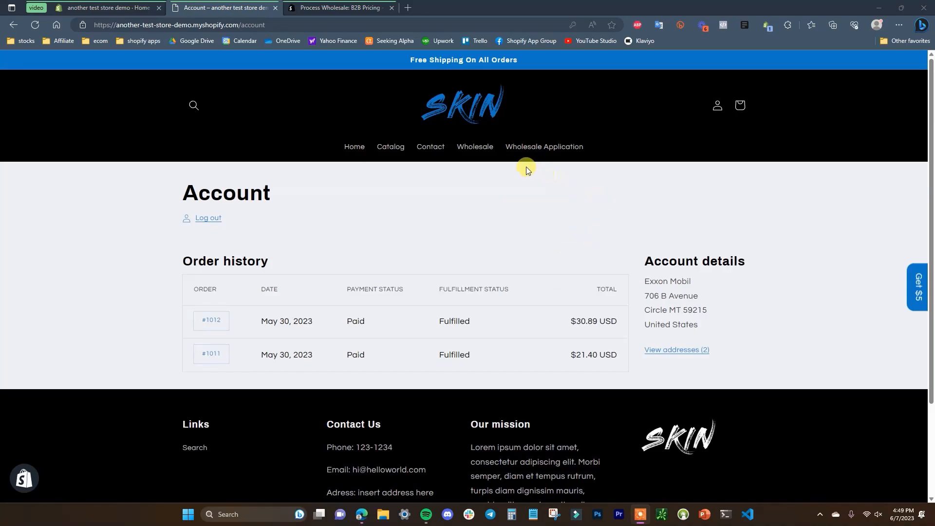
left_click(473, 152)
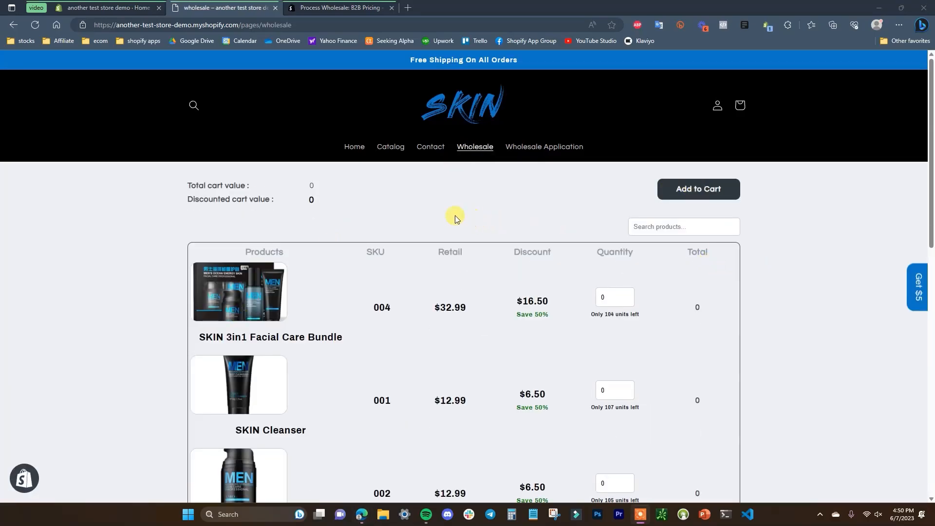
Examine the wholesale order form's products, SKUs, retail prices, discounts and quantity fields
scroll(931, 199, "down", 1)
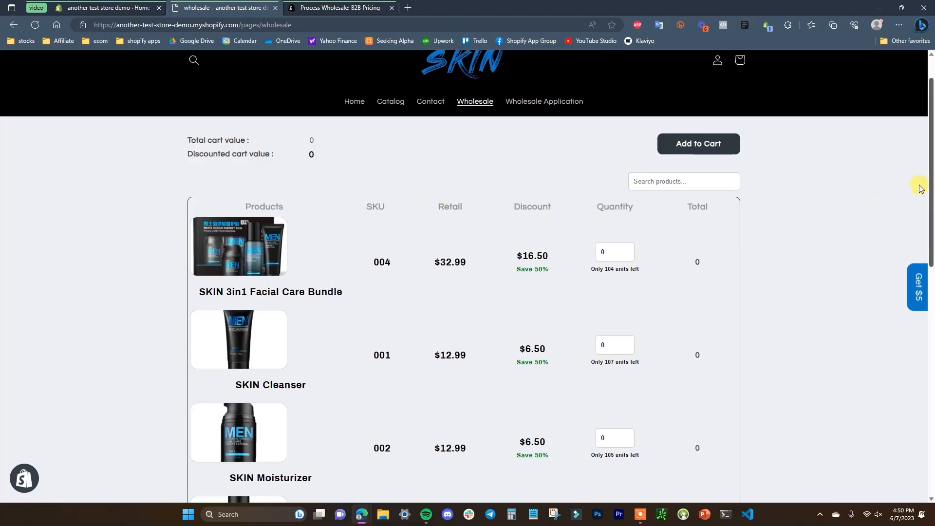
scroll(929, 229, "down", 2)
left_click_drag(930, 224, 929, 184)
scroll(617, 310, "down", 1)
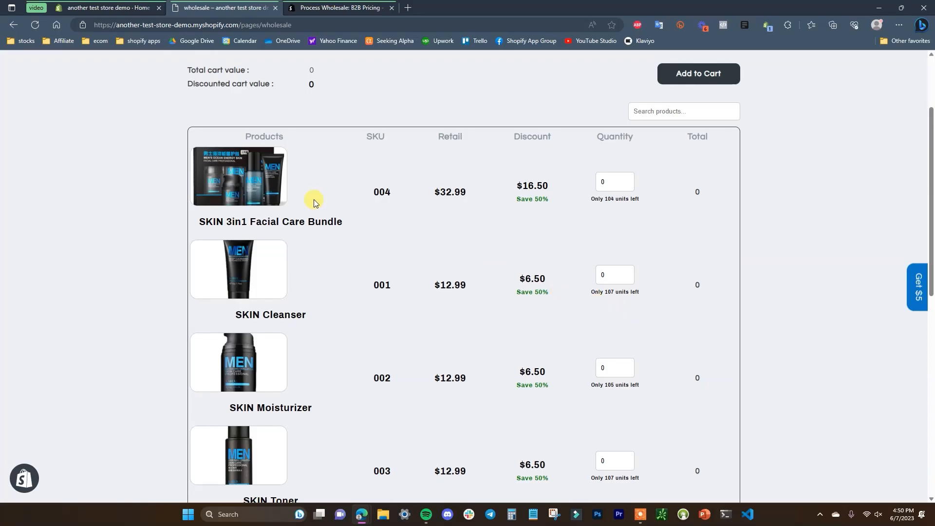
scroll(321, 206, "down", 1)
scroll(409, 288, "up", 3)
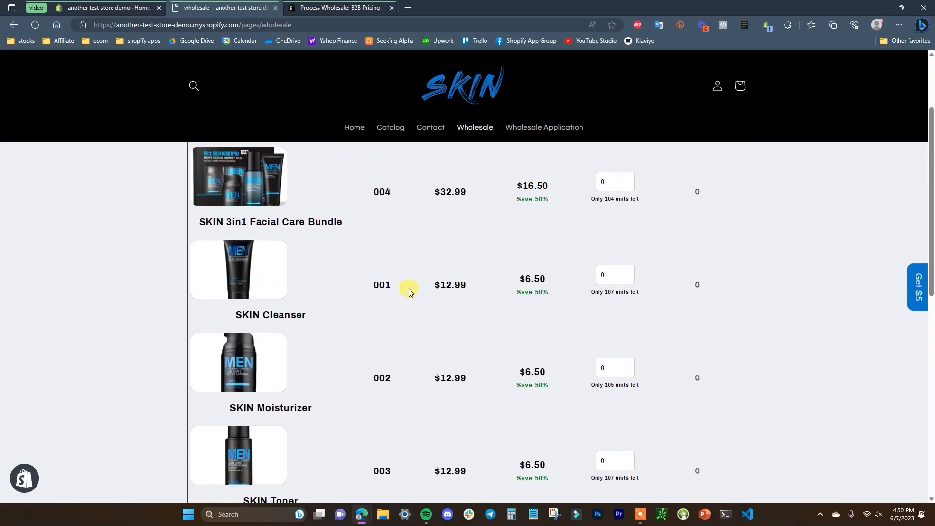
scroll(466, 300, "down", 2)
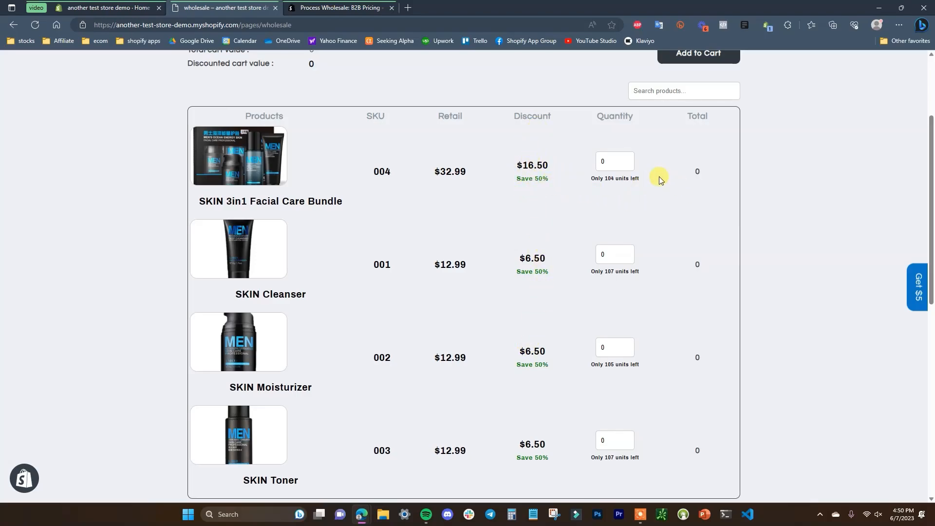
scroll(668, 211, "up", 3)
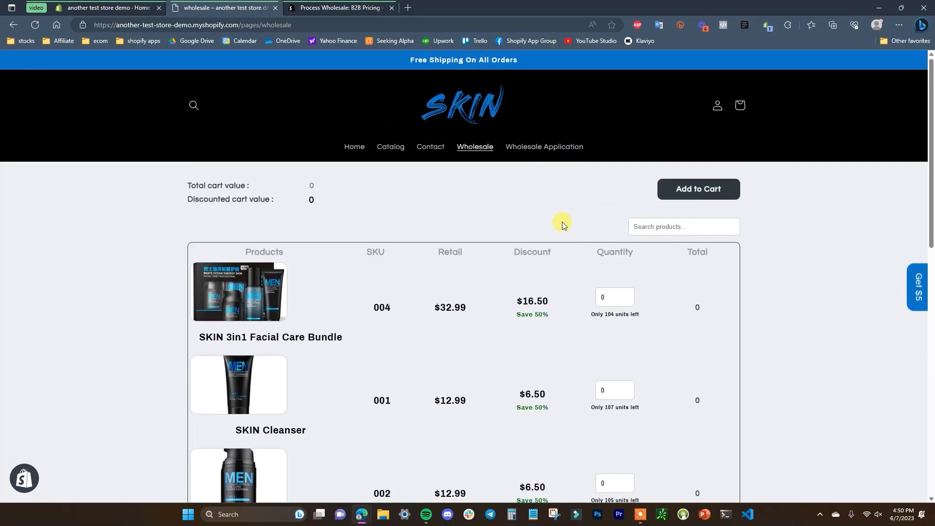
Set the order quantities of the SKIN 3in1 Facial Care Bundle and SKIN Cleanser to 5 each
left_click(627, 295)
left_click(627, 294)
left_click(628, 295)
left_click(627, 294)
scroll(646, 408, "down", 2)
left_click(626, 252)
type("5")
Set the order quantities of SKIN Moisturizer and SKIN Toner to 5 each
left_click(627, 346)
left_click(628, 345)
left_click(628, 345)
left_click(628, 346)
left_click(627, 346)
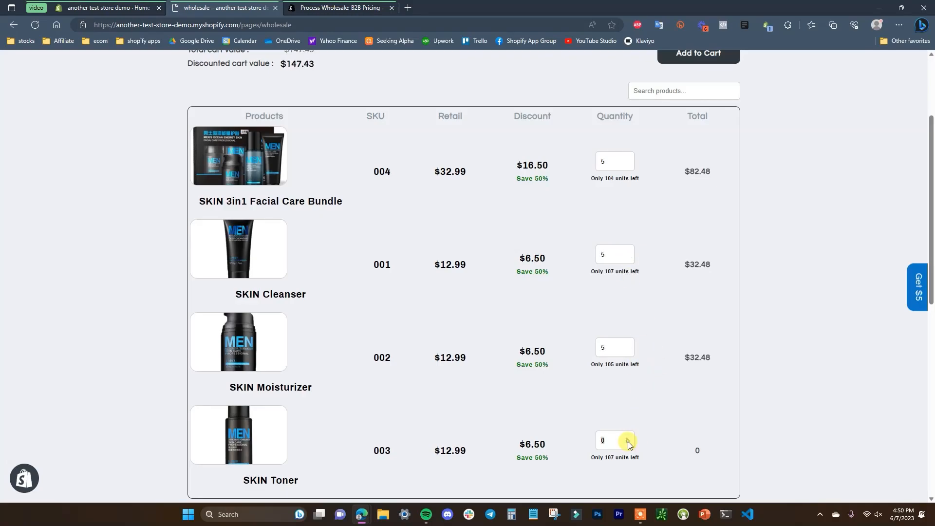
left_click(627, 439)
left_click(627, 439)
left_click(627, 439)
left_click(627, 439)
Search the wholesale order form for "cleanser", then clear the search to list all products again
scroll(699, 331, "up", 3)
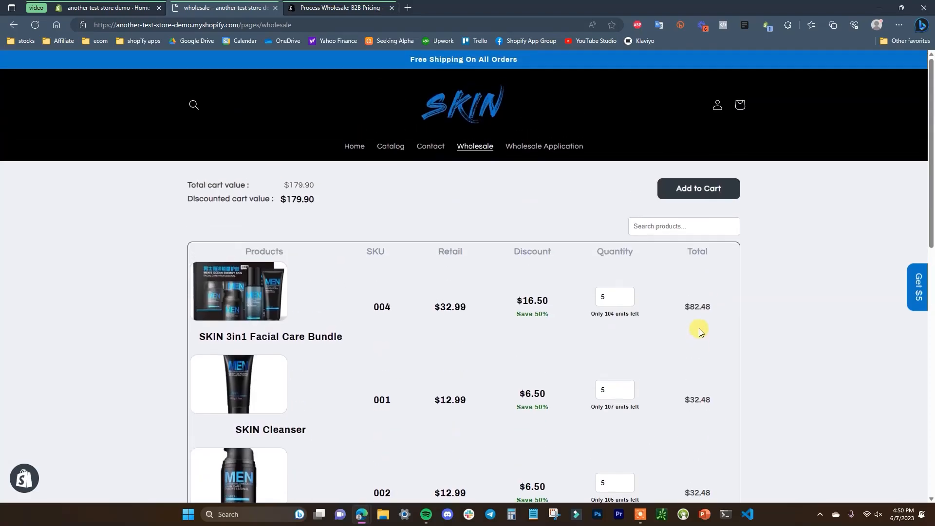
left_click(695, 227)
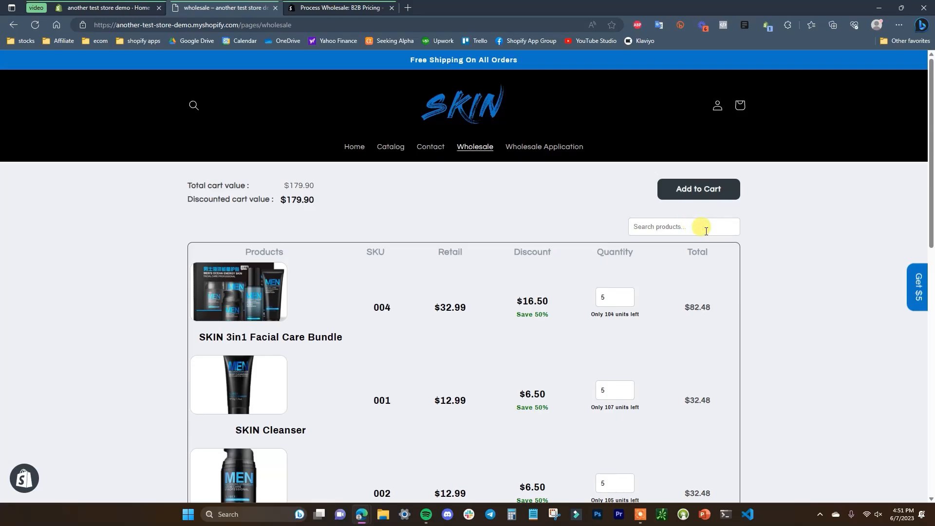
type("cleanser")
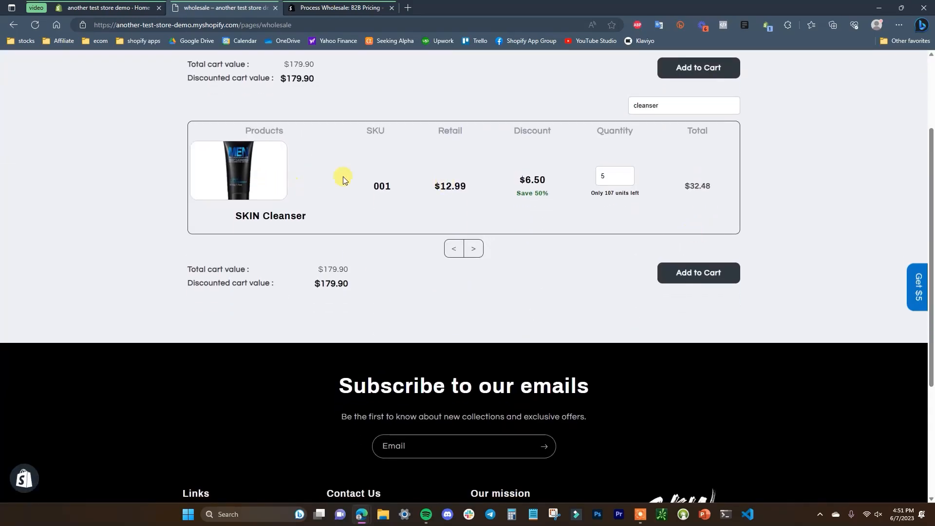
left_click_drag(668, 107, 630, 104)
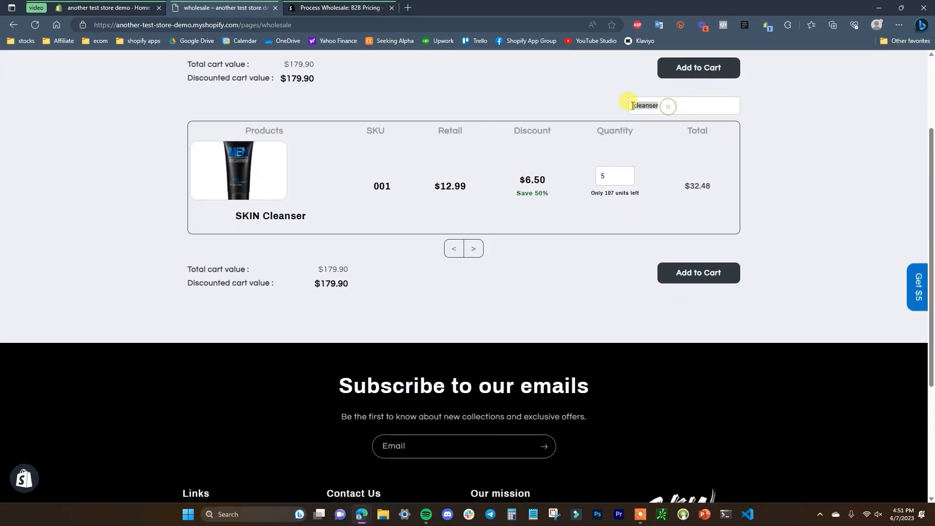
key("BackSpace")
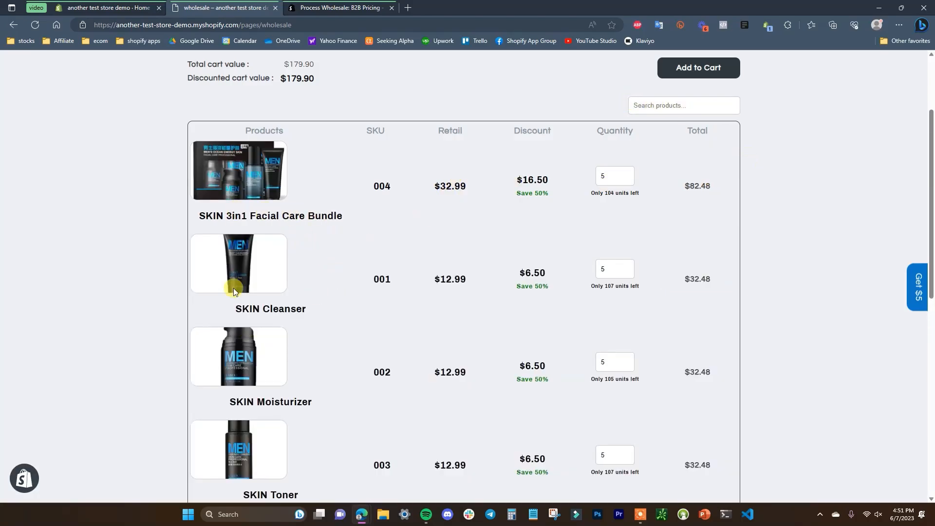
Add the chosen quantities of all four products to the wholesale cart
scroll(282, 229, "down", 2)
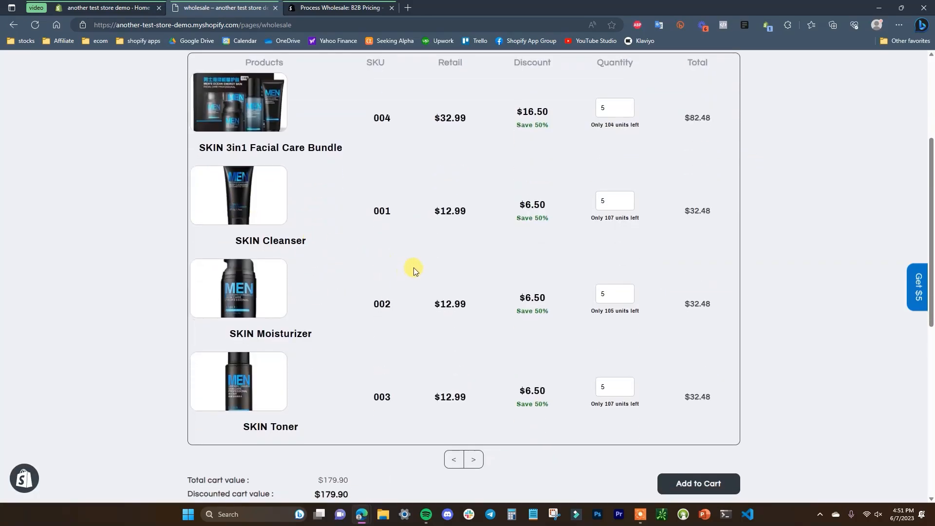
scroll(735, 256, "up", 1)
scroll(659, 262, "down", 1)
scroll(676, 186, "up", 3)
scroll(559, 232, "up", 2)
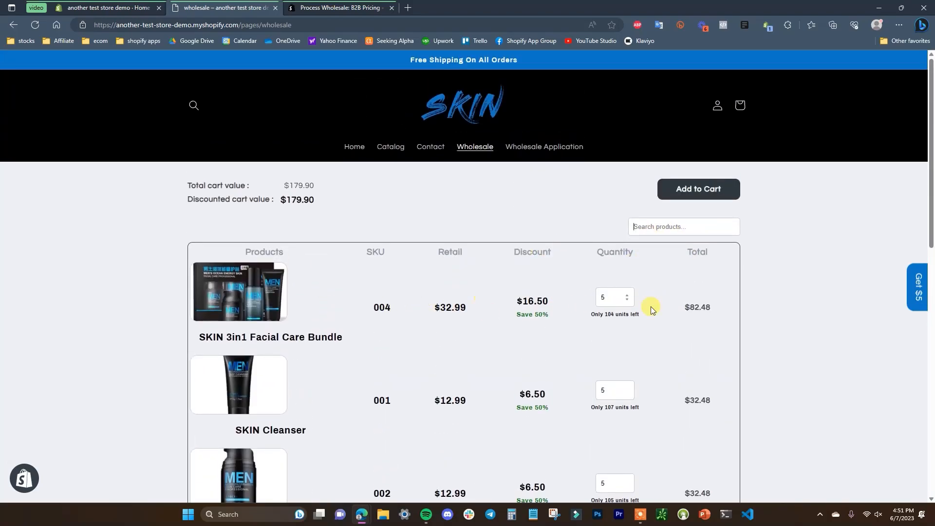
left_click(678, 227)
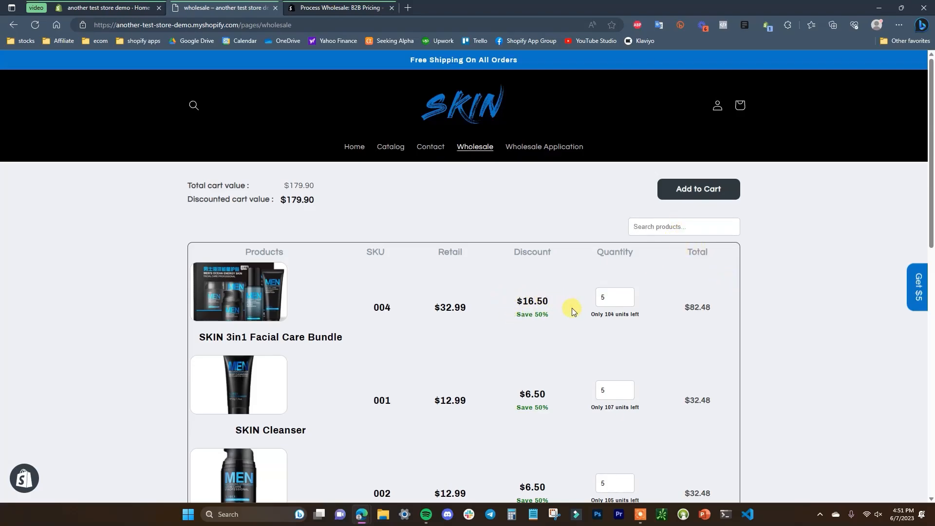
scroll(586, 272, "down", 10)
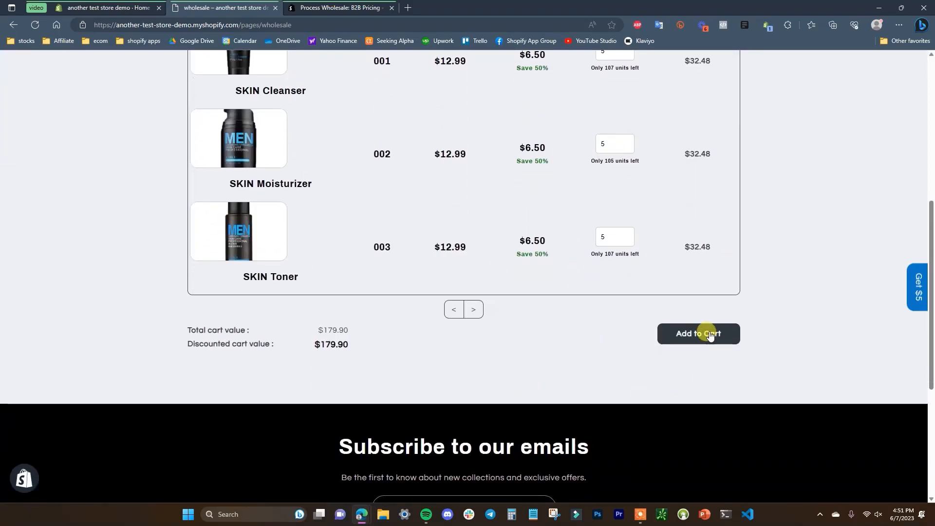
left_click(709, 331)
Review the wholesale cart's line items, discounted prices, quantities and total amount
scroll(396, 321, "down", 2)
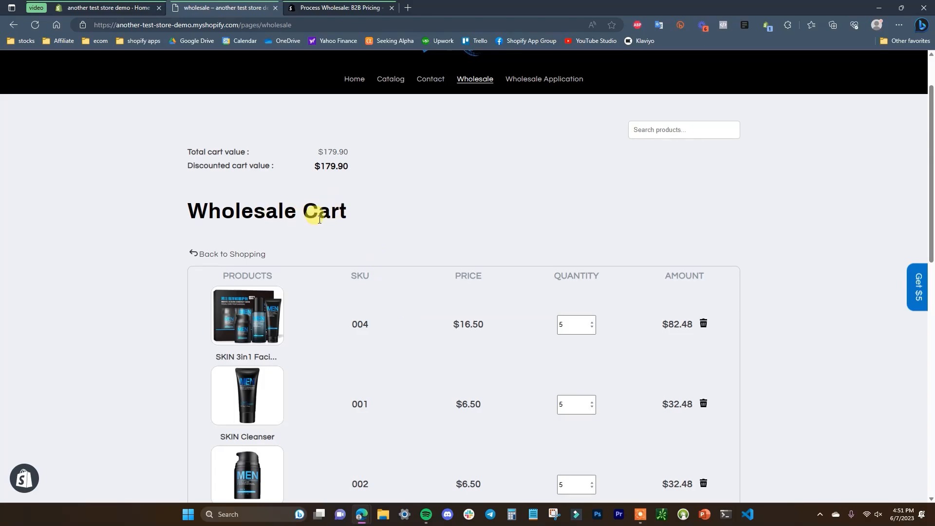
scroll(302, 194, "down", 2)
scroll(317, 193, "down", 3)
scroll(475, 229, "down", 1)
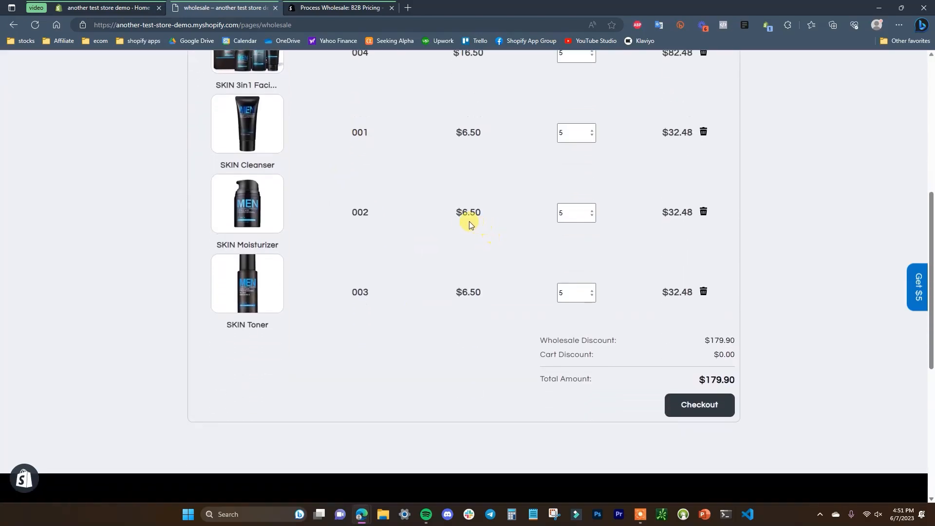
scroll(431, 179, "up", 1)
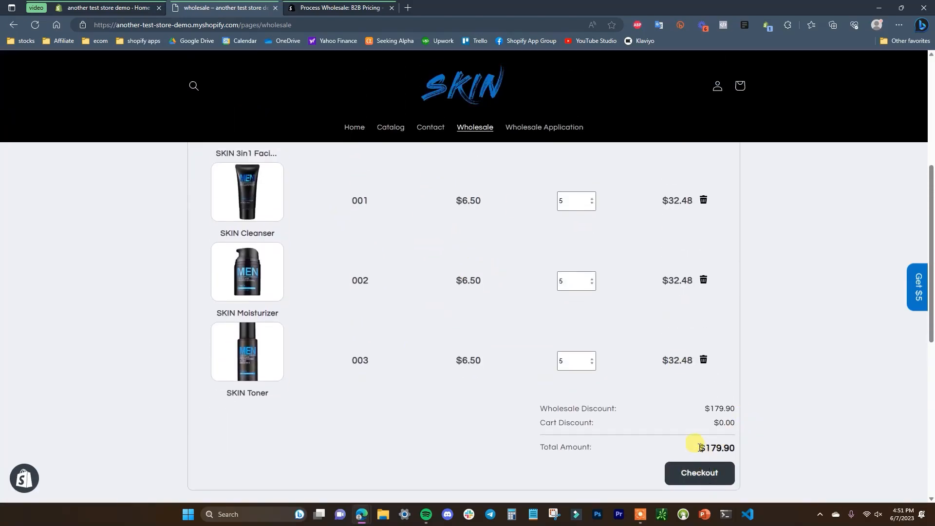
scroll(595, 404, "up", 6)
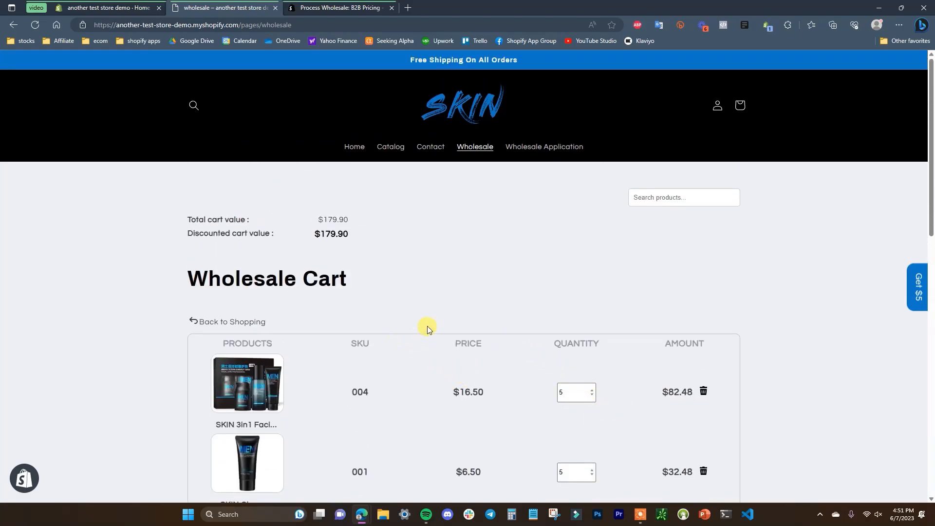
scroll(546, 307, "down", 2)
scroll(543, 297, "up", 2)
Open the SKIN Cleanser product page from the Catalog and add one unit to the regular cart
left_click(392, 155)
scroll(490, 288, "down", 5)
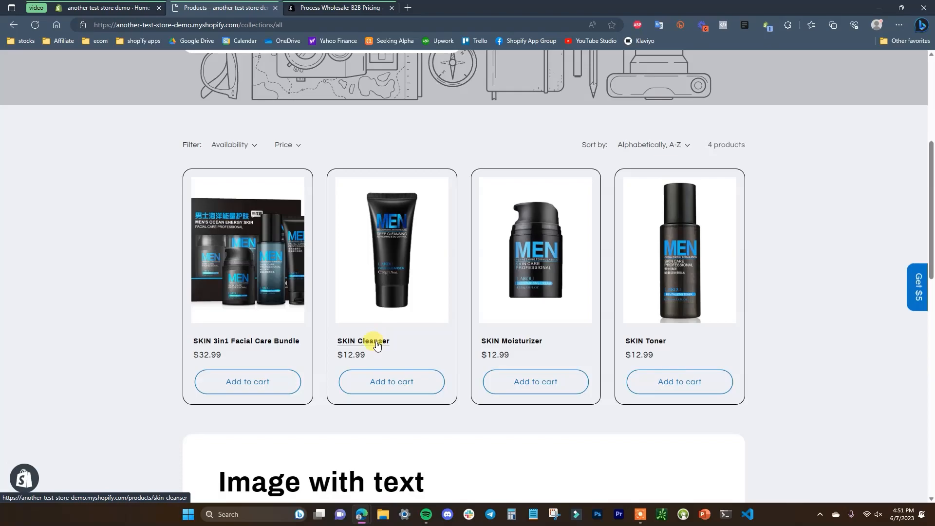
left_click(377, 342)
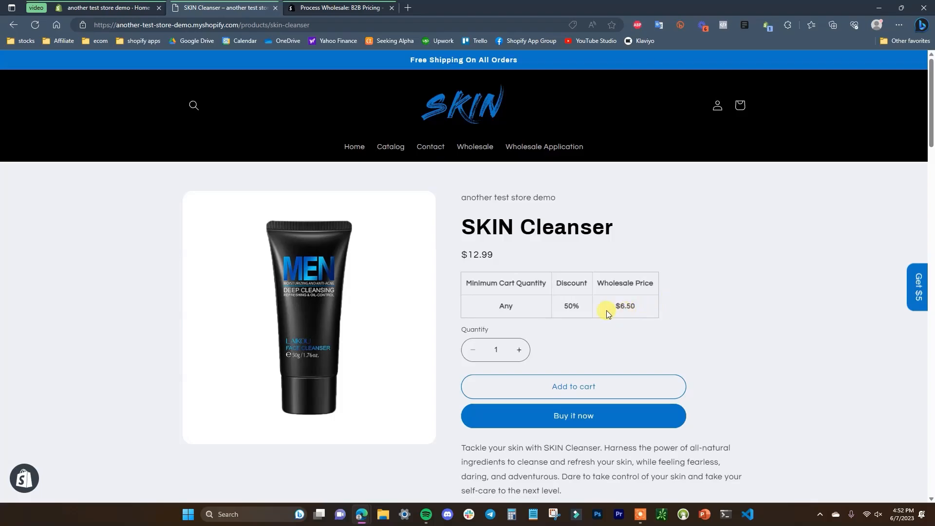
left_click(565, 387)
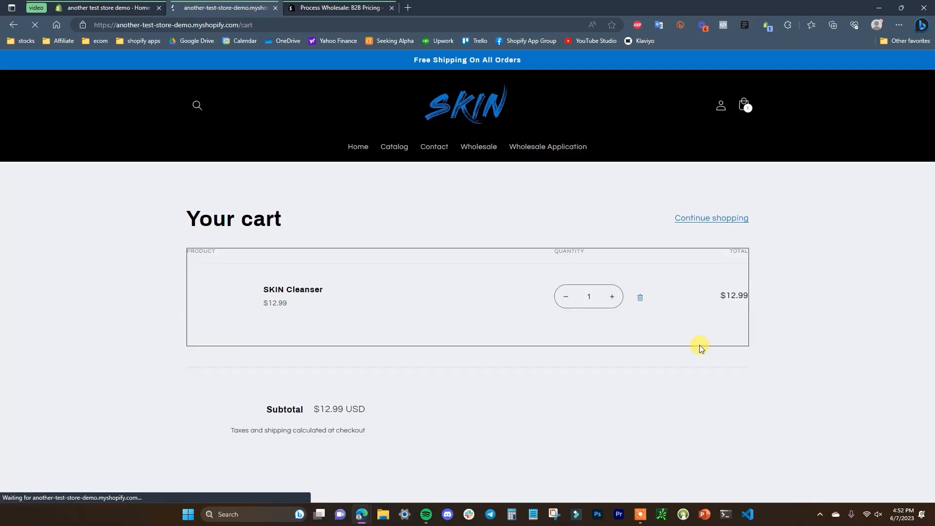
Review the regular cart's subtotal and wholesale total for the SKIN Cleanser
scroll(791, 344, "down", 2)
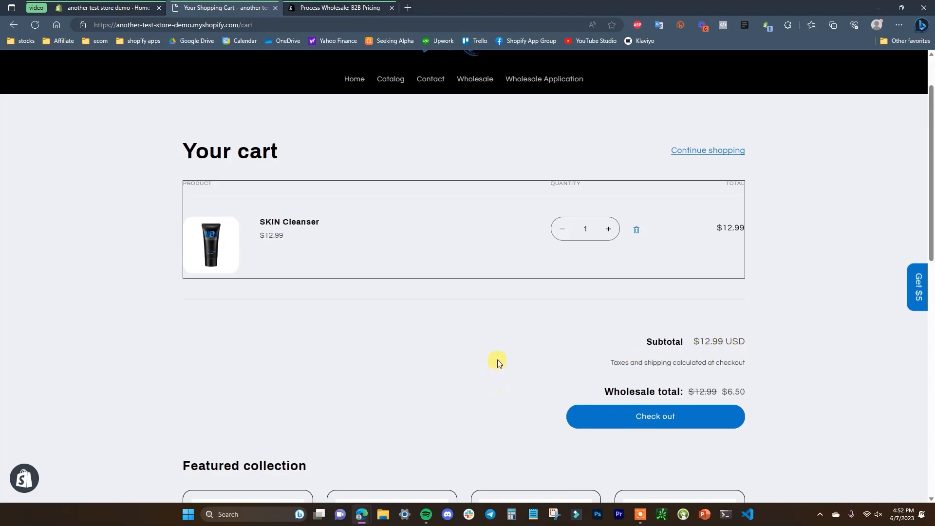
scroll(497, 360, "up", 2)
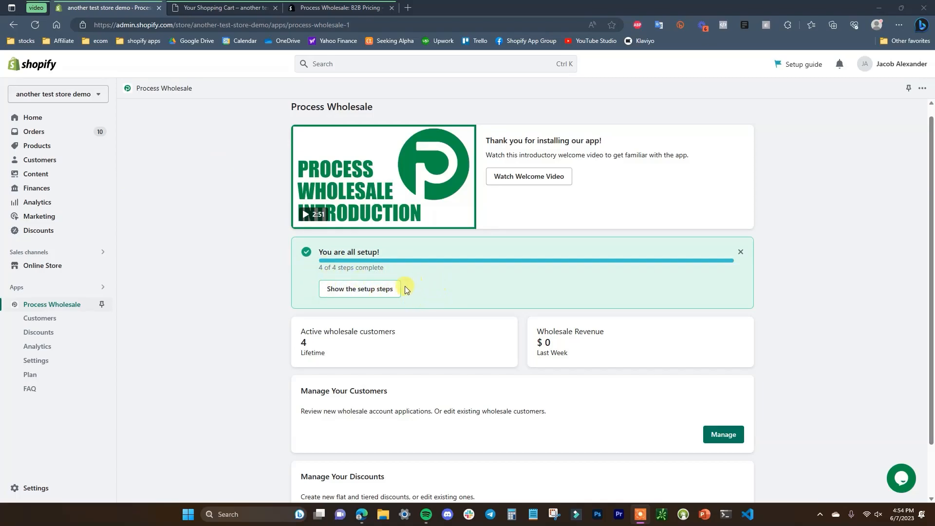
Look over the four setup steps for enabling wholesale pricing in Process Wholesale, then close the setup guide
left_click(381, 290)
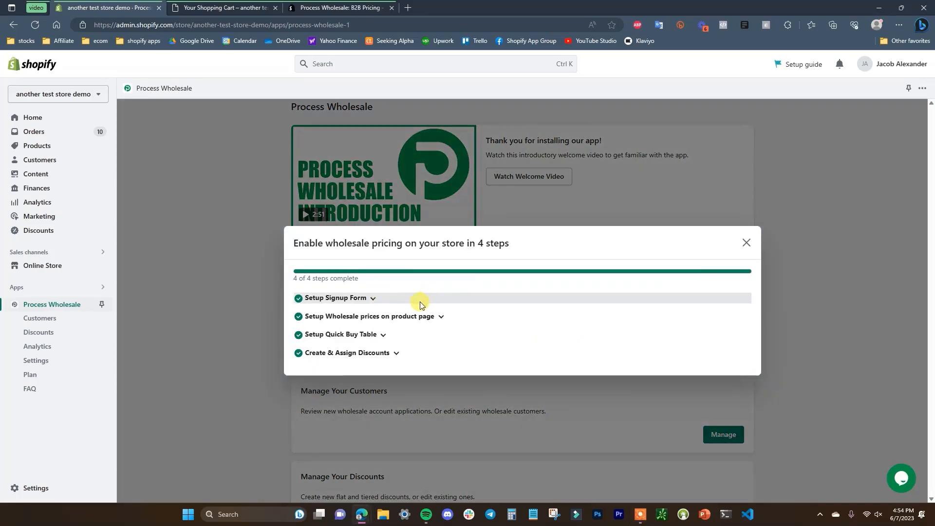
left_click(421, 299)
left_click(370, 195)
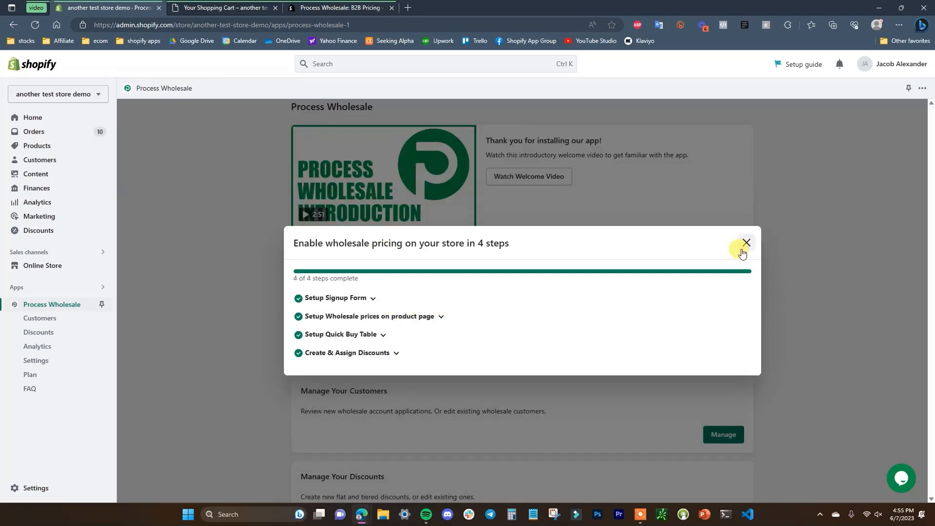
left_click(744, 248)
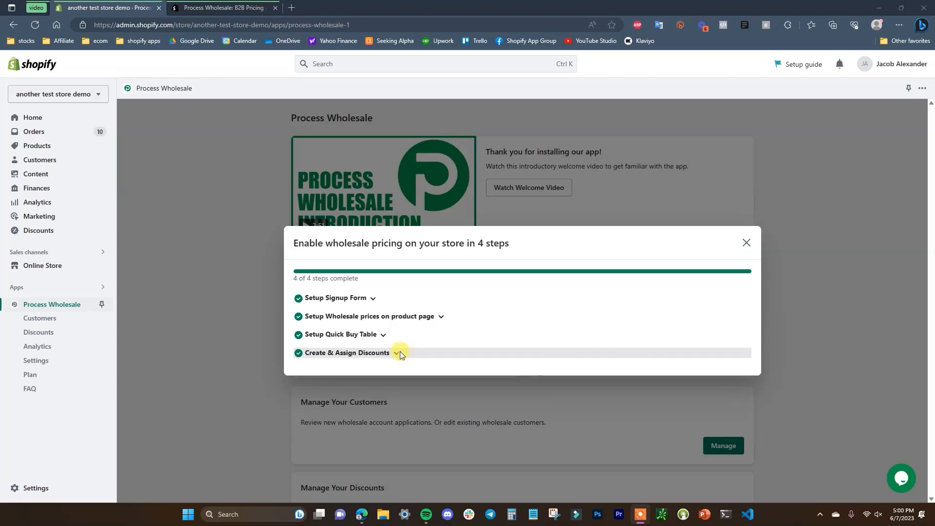
left_click(747, 243)
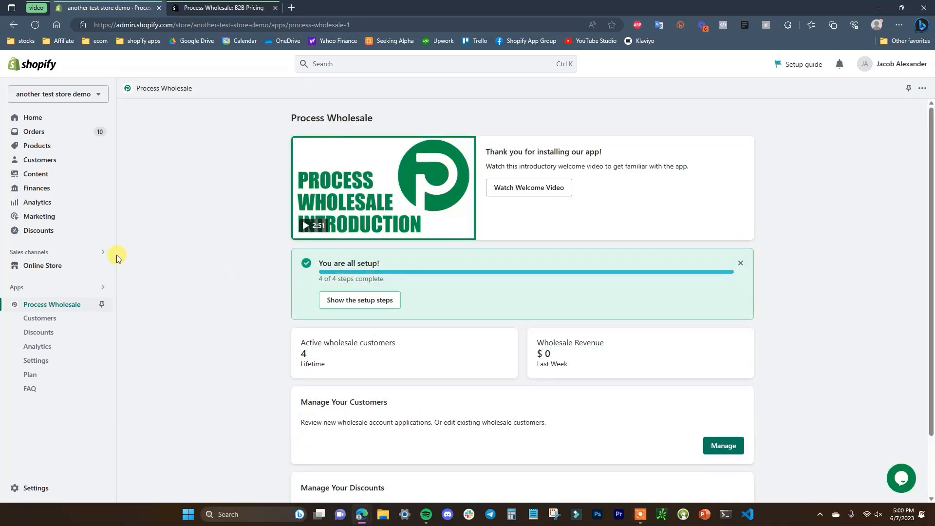
Open the current Refresh theme in the theme editor, keeping the online store's Pages list open in a separate tab
left_click(48, 266)
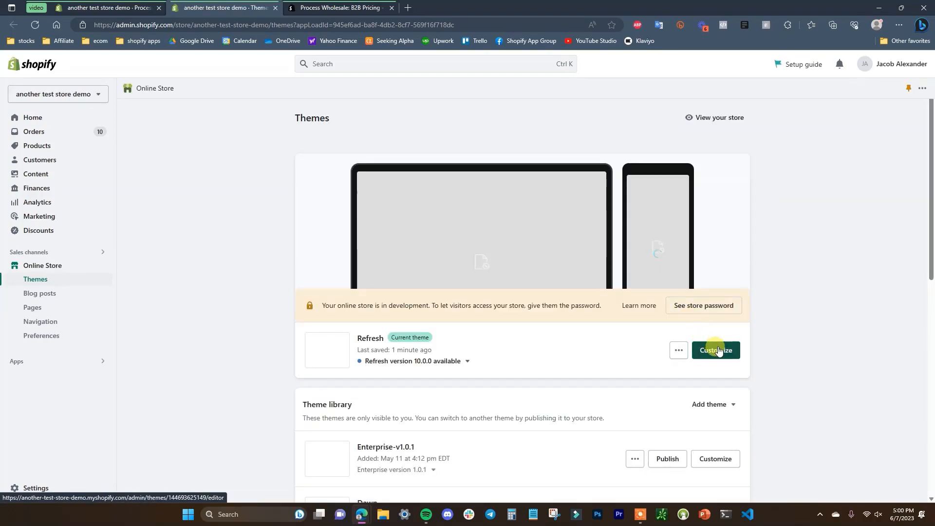
left_click(718, 348)
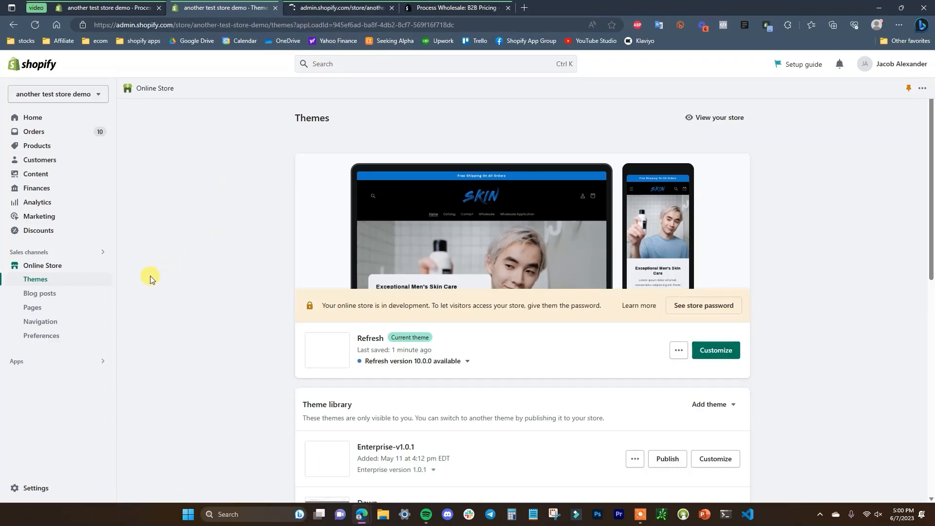
left_click(47, 310)
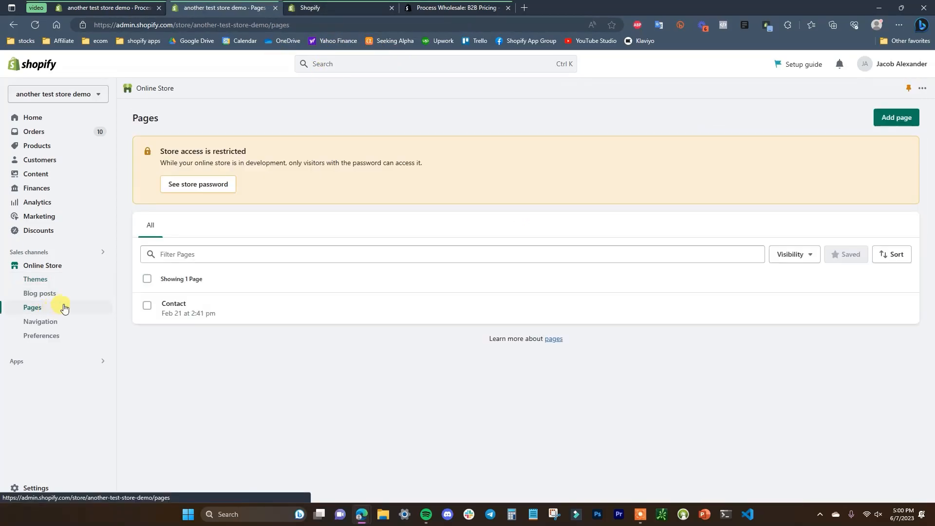
left_click(330, 8)
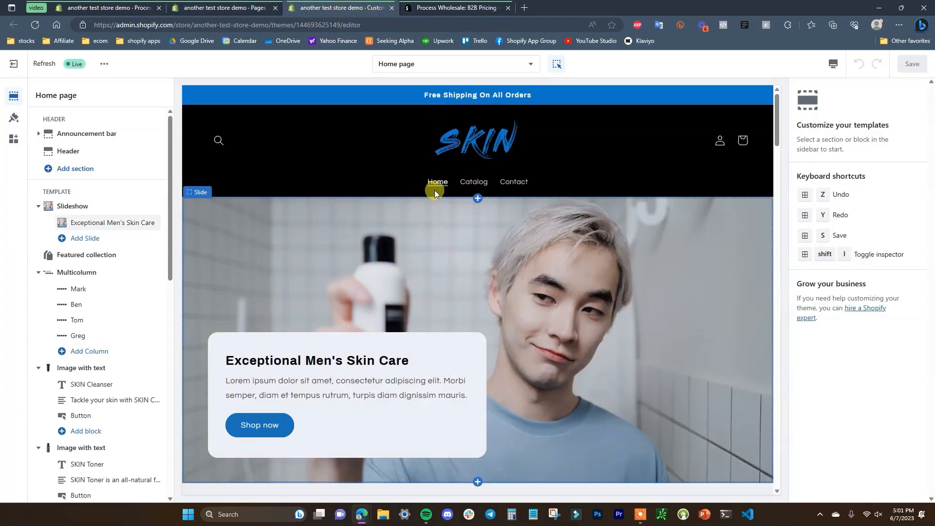
Create a new page template named "wholesale signup" based on the Default page
left_click(528, 65)
left_click(520, 208)
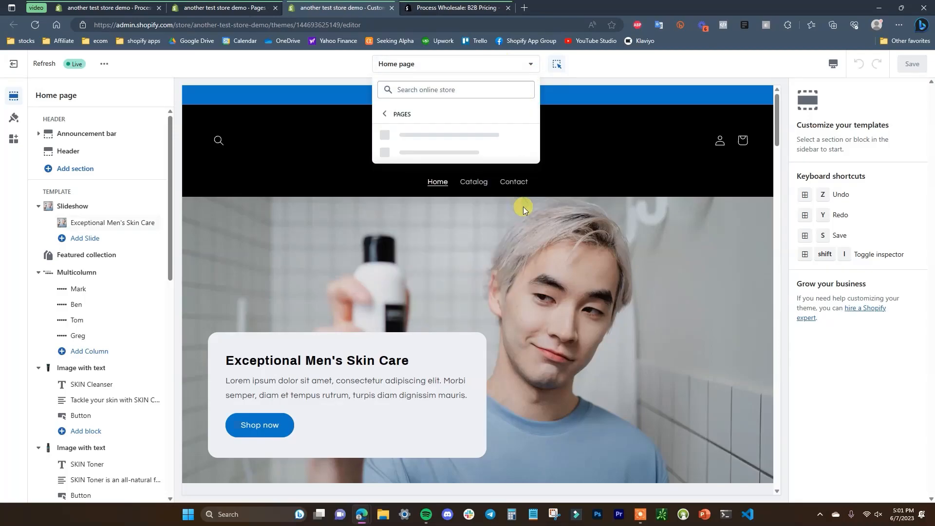
left_click(425, 189)
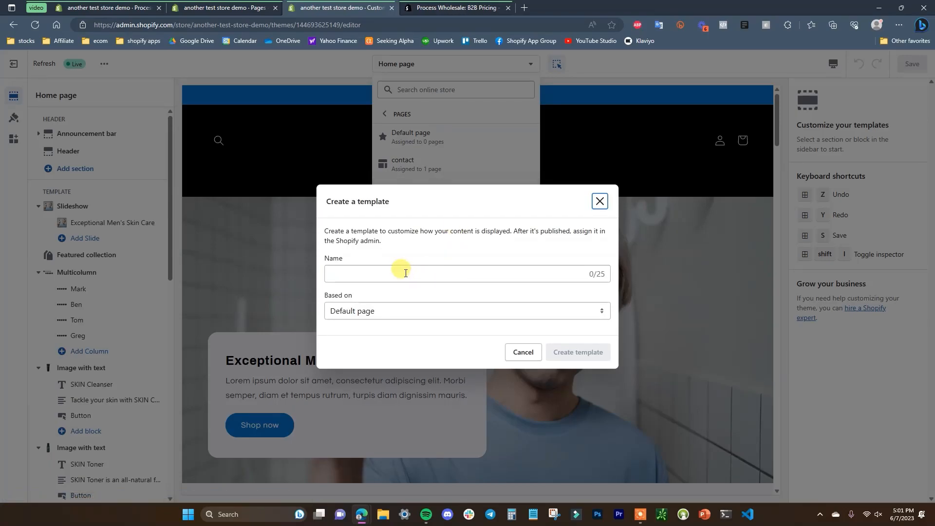
left_click(405, 273)
type("wholesale signup")
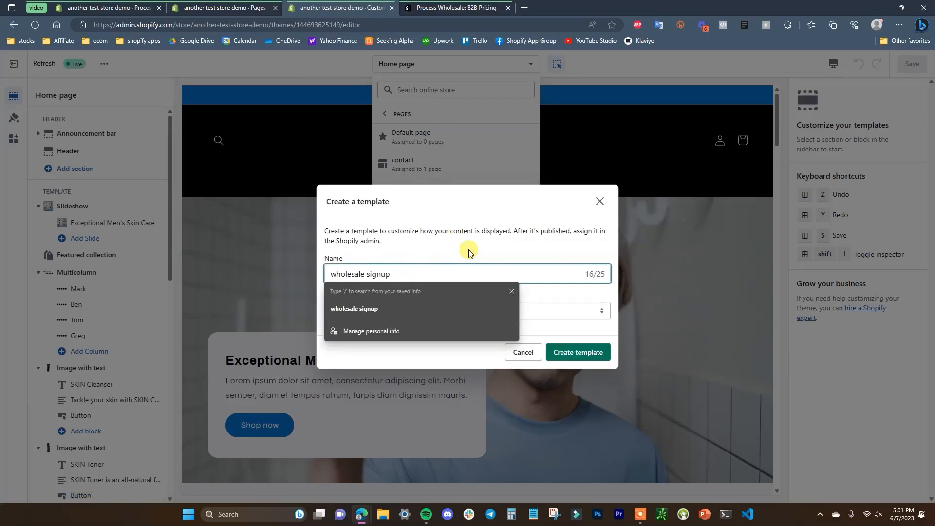
left_click(467, 250)
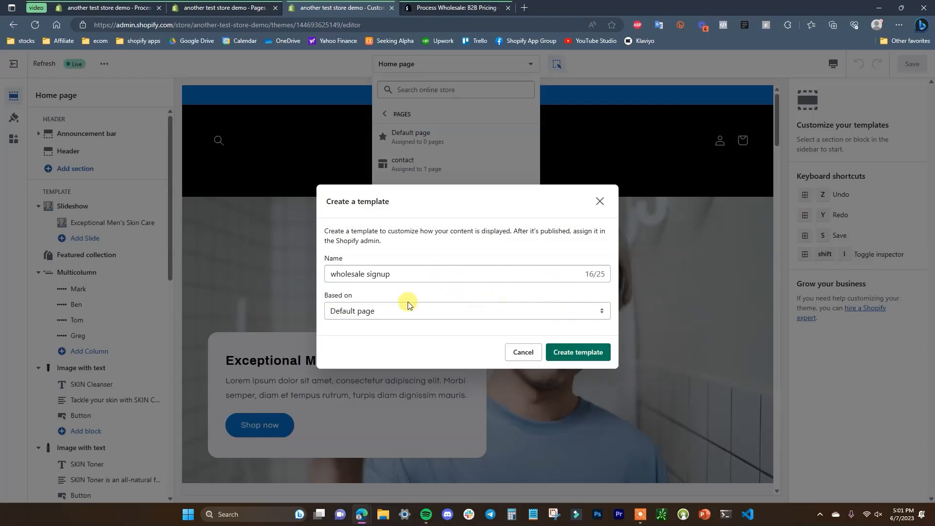
left_click(568, 351)
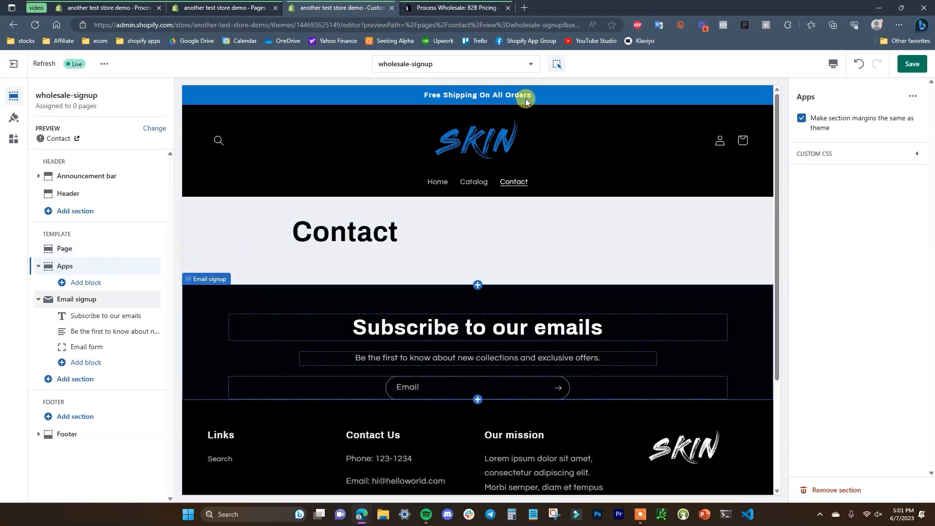
Check the list of page templates for the wholesale-signup template, then close the list
left_click(521, 61)
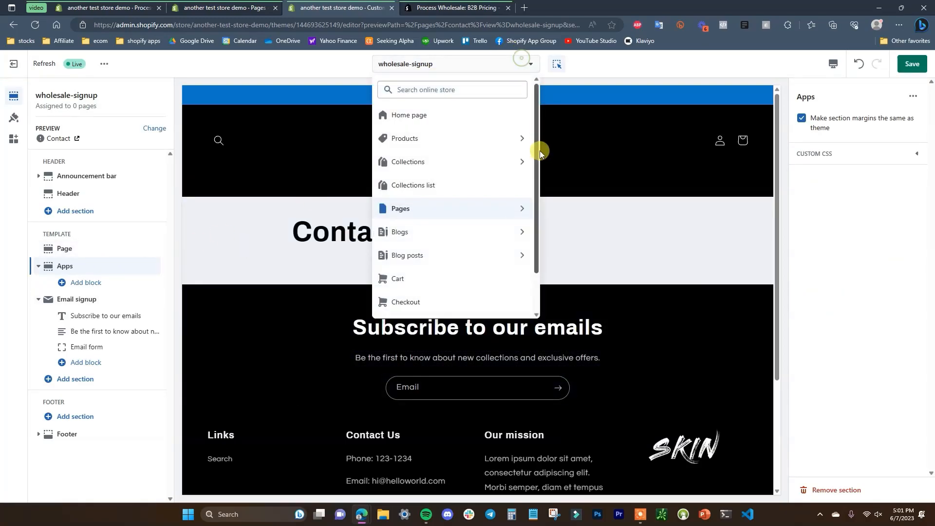
left_click(520, 208)
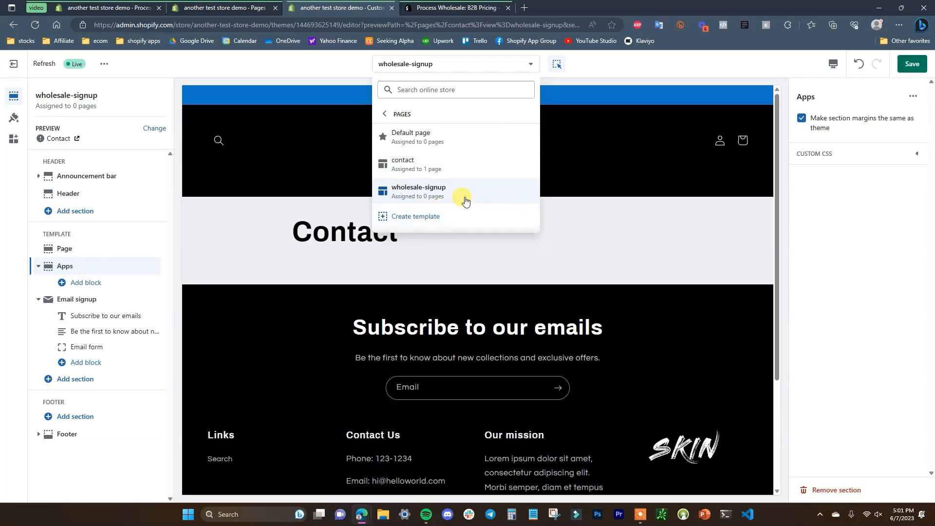
left_click(387, 113)
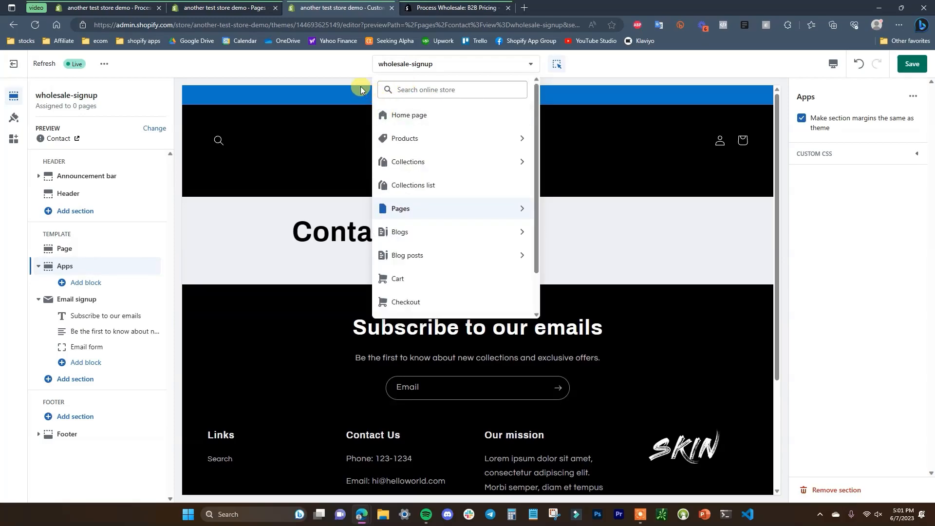
left_click(357, 89)
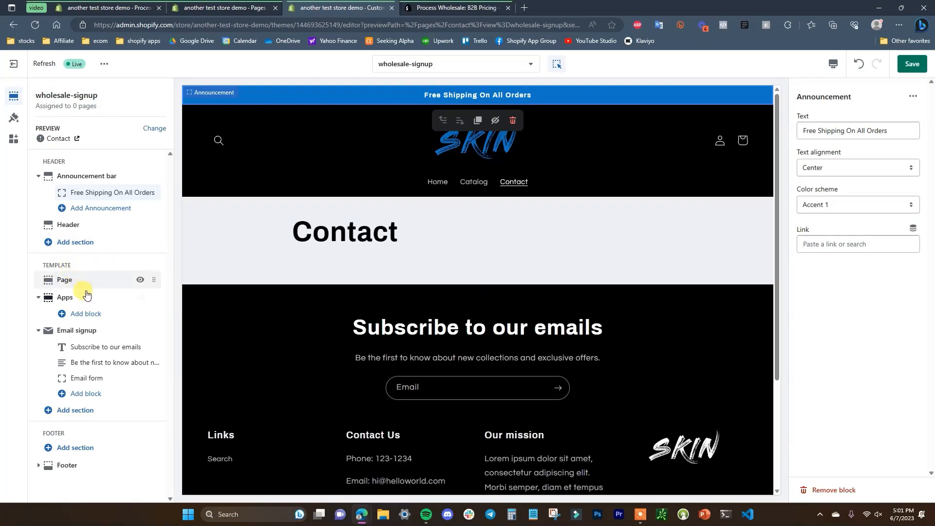
Add the Process Wholesale "Wholesale Signup Form" block to the template's Apps section and look over the form preview
left_click(88, 313)
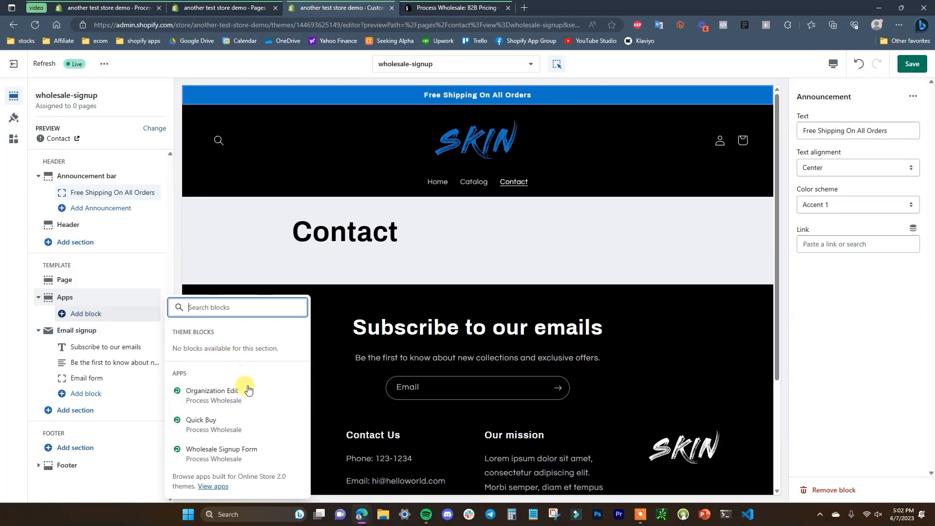
left_click(219, 453)
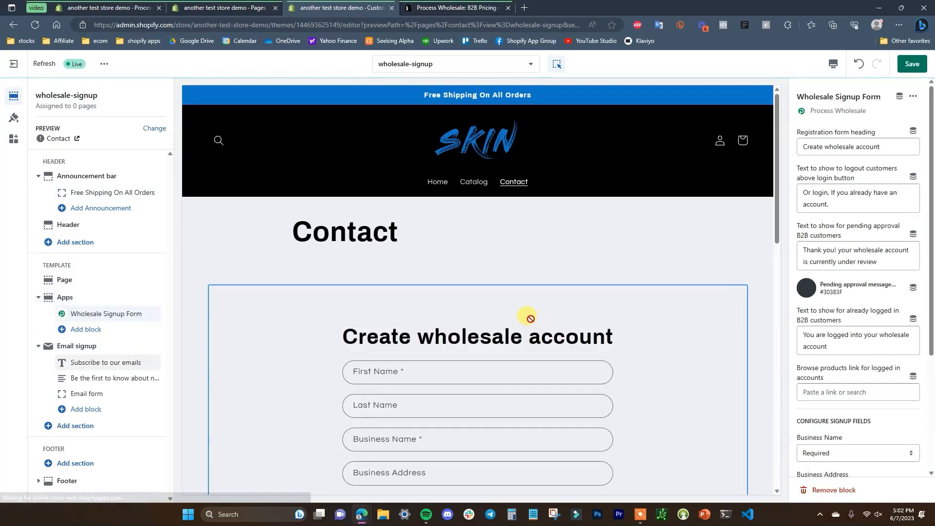
scroll(687, 322, "down", 4)
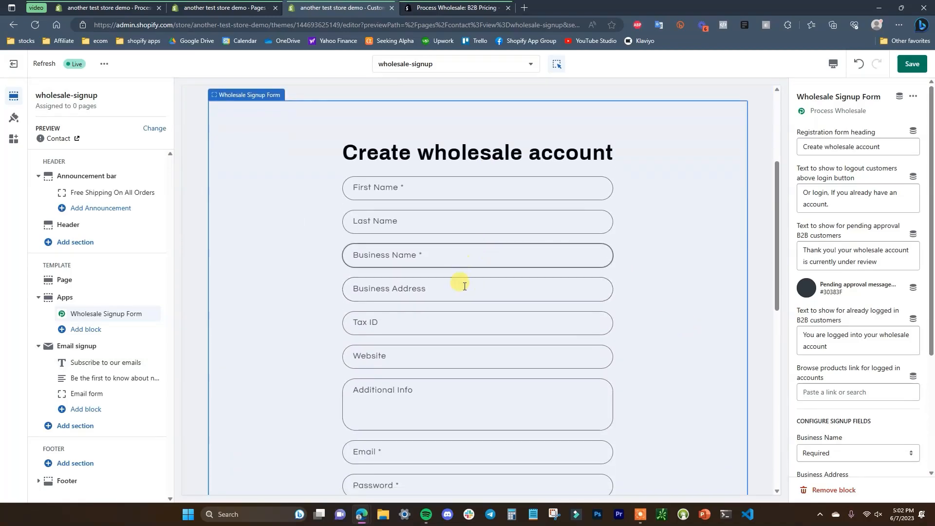
scroll(516, 336, "up", 2)
scroll(520, 337, "up", 1)
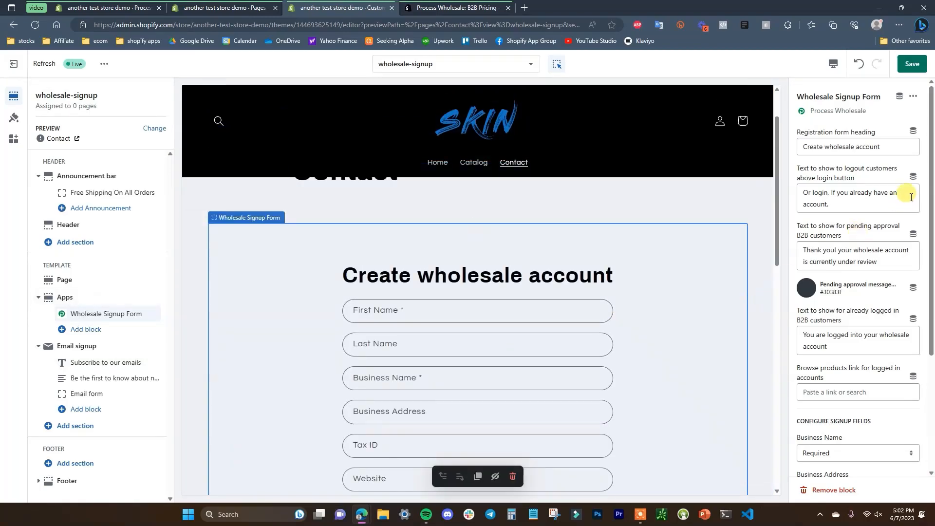
Change the signup form's registration heading to "Apply for a wholesale account"
double_click(822, 147)
type("Appl")
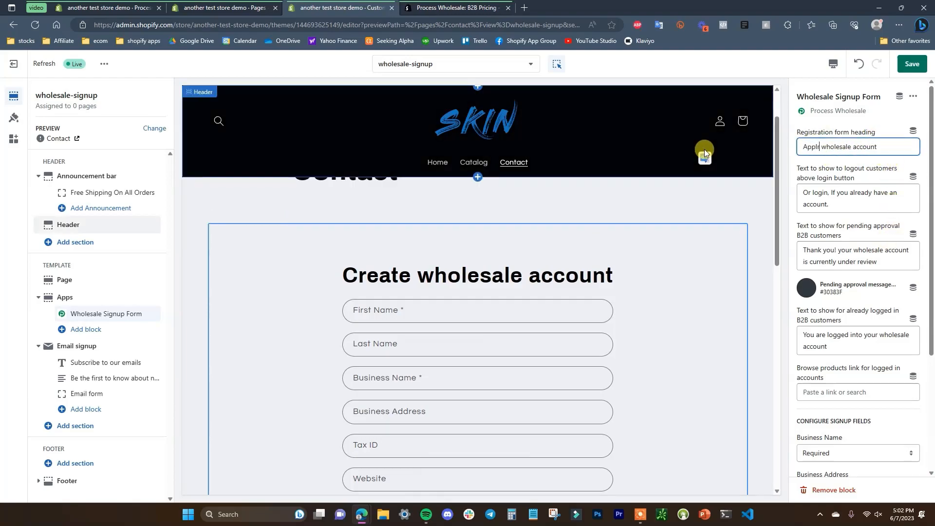
type("y for a")
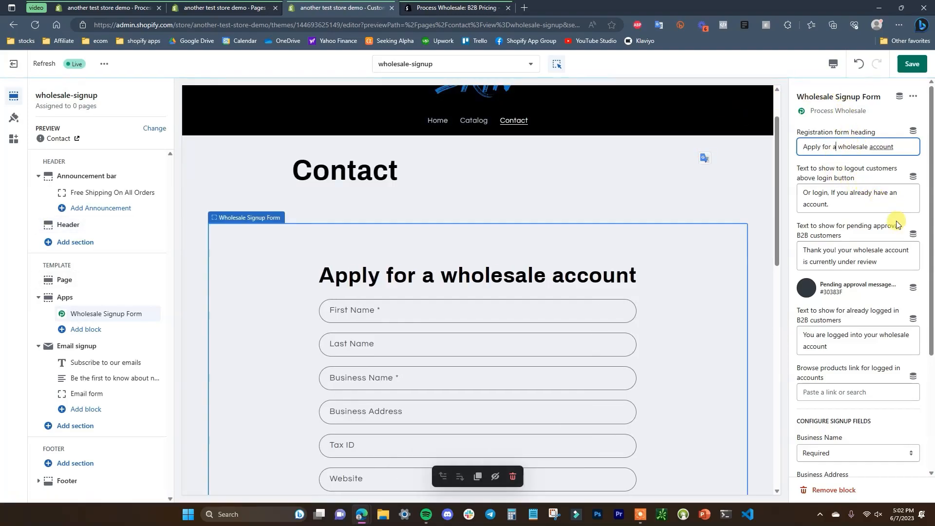
Try setting the Business Name signup field to Hidden, then set it back to Required
scroll(892, 268, "down", 2)
scroll(899, 328, "down", 1)
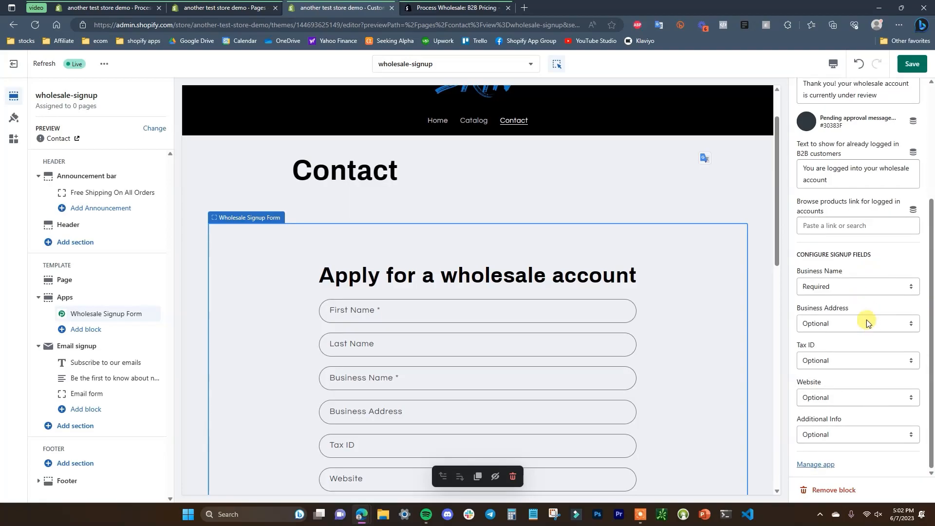
left_click_drag(777, 258, 774, 308)
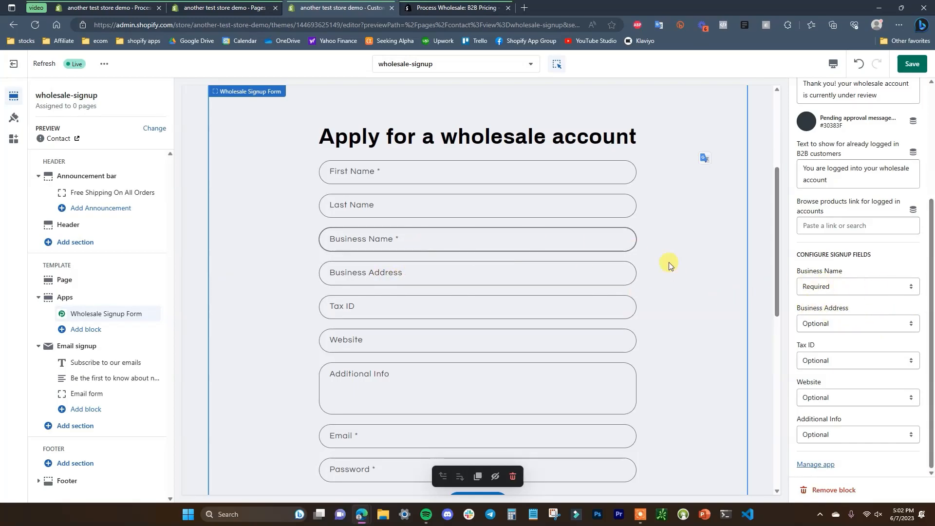
left_click(890, 287)
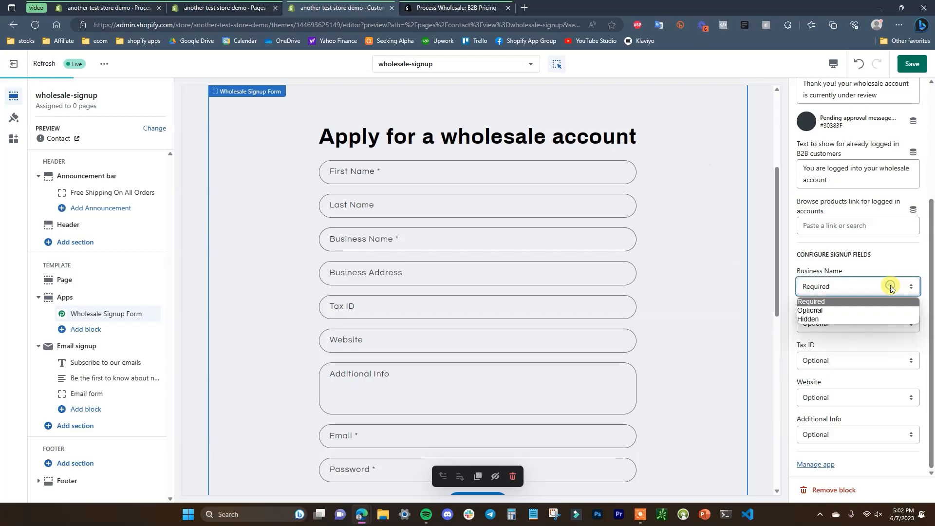
left_click(852, 319)
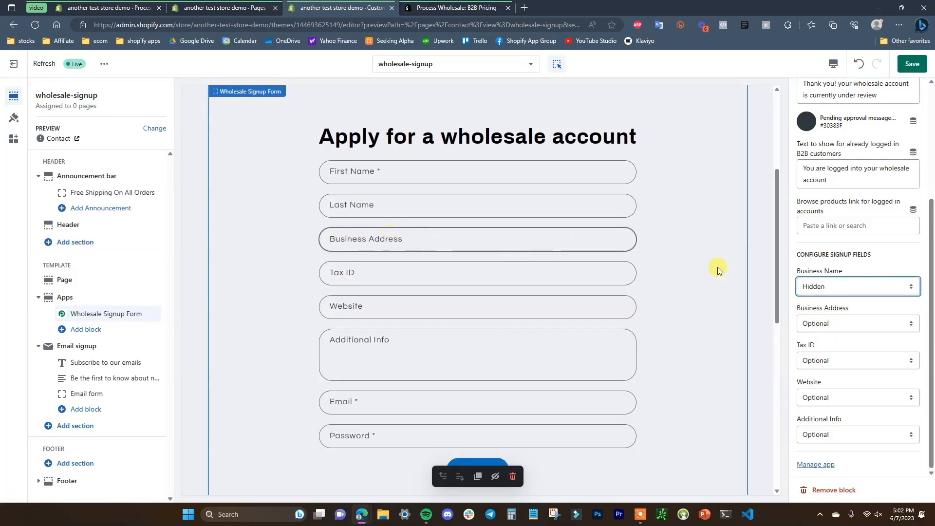
left_click(854, 285)
left_click(846, 302)
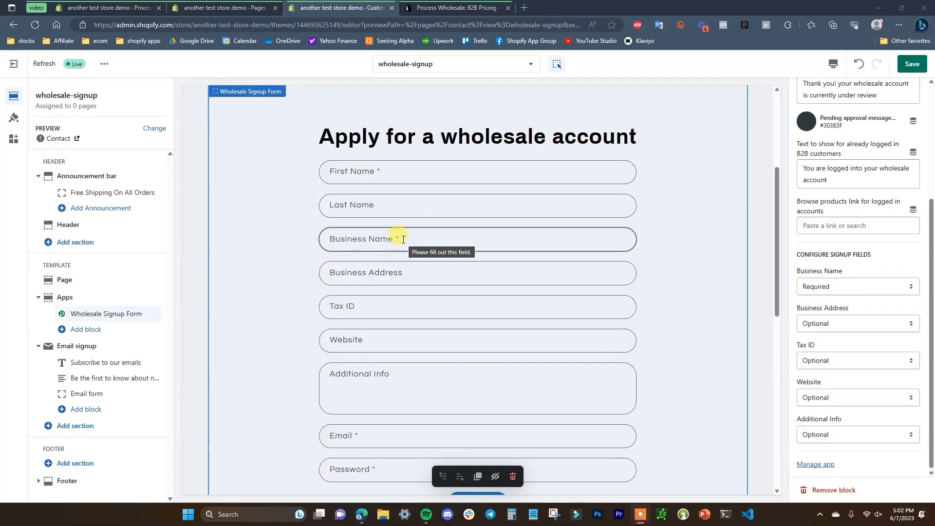
Set the Business Address signup field to Required and review the form's settings and preview
left_click(894, 317)
left_click(877, 337)
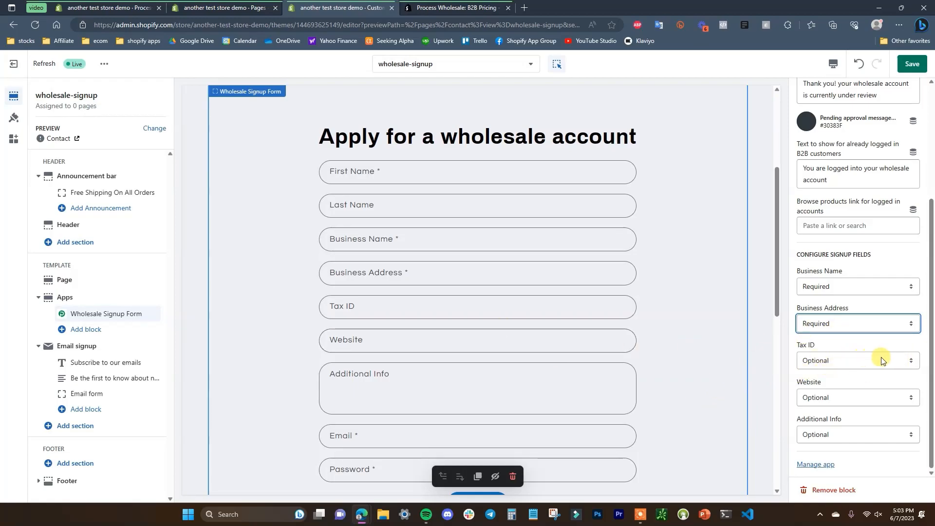
scroll(874, 355, "up", 4)
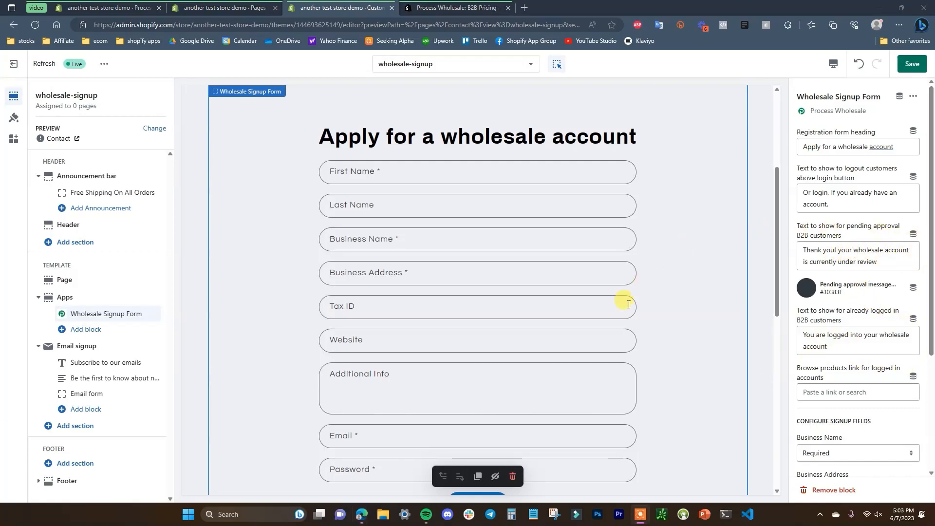
scroll(622, 293, "up", 4)
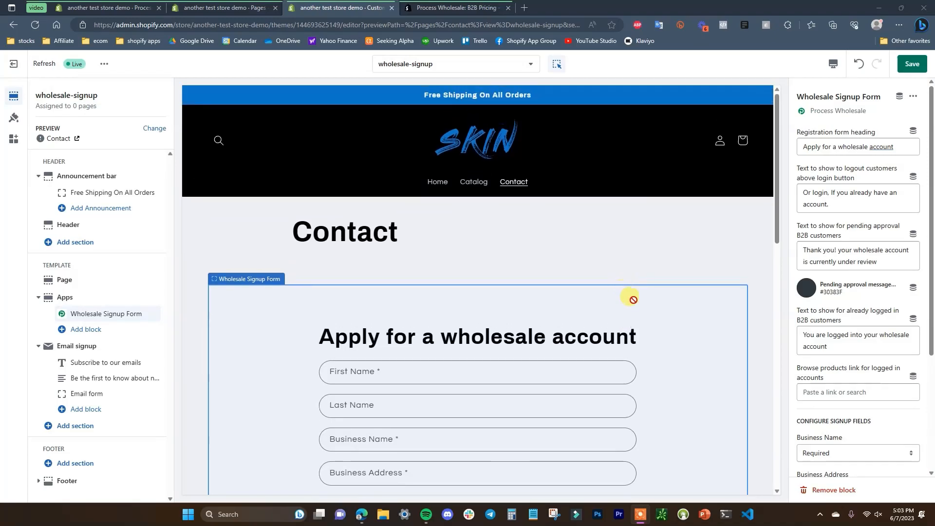
scroll(656, 292, "down", 2)
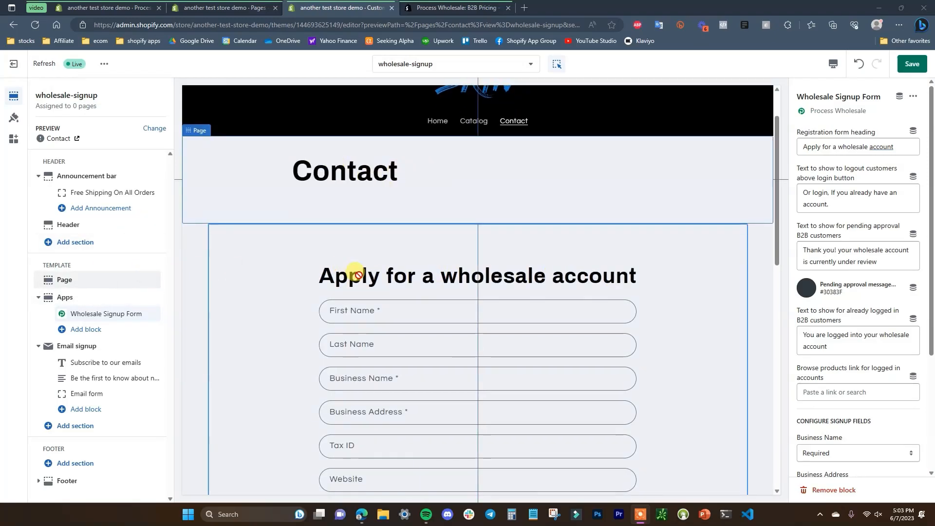
scroll(290, 222, "up", 1)
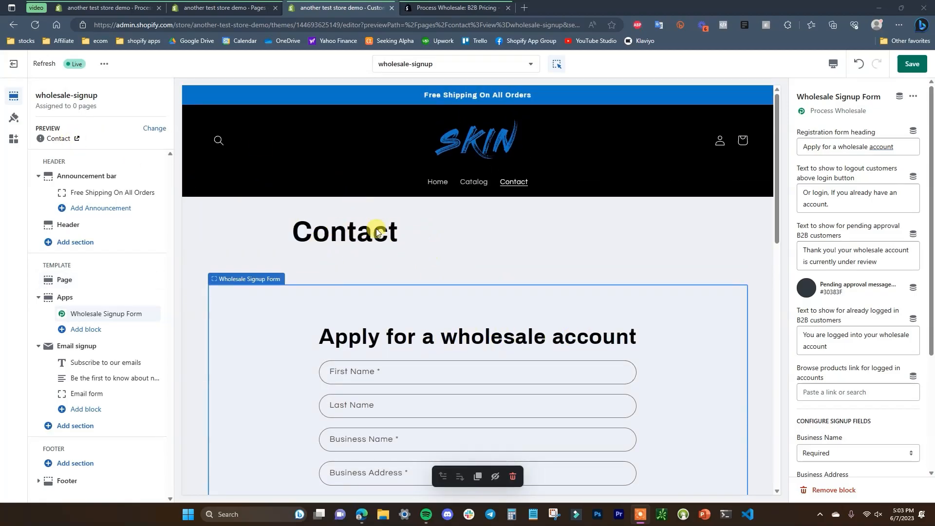
Hide the Page section of the wholesale-signup template, save the template and check the form preview
left_click(140, 280)
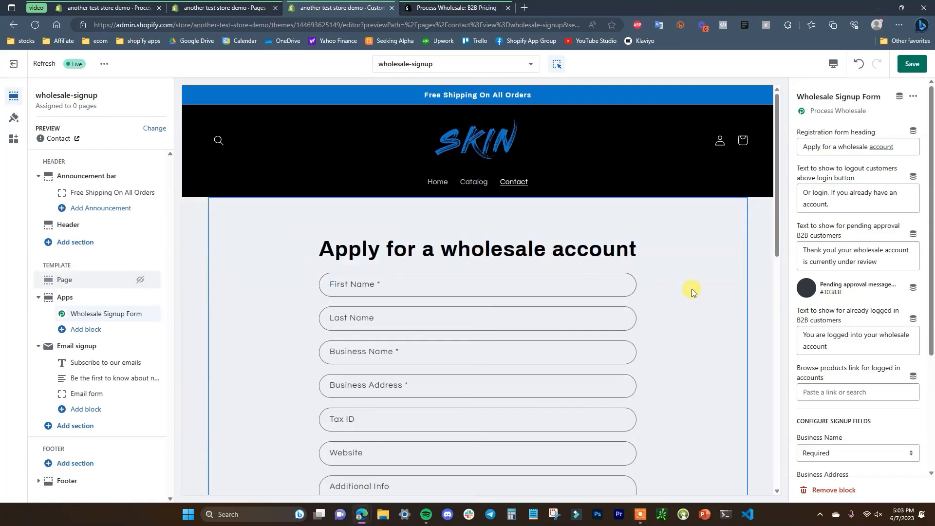
left_click(919, 68)
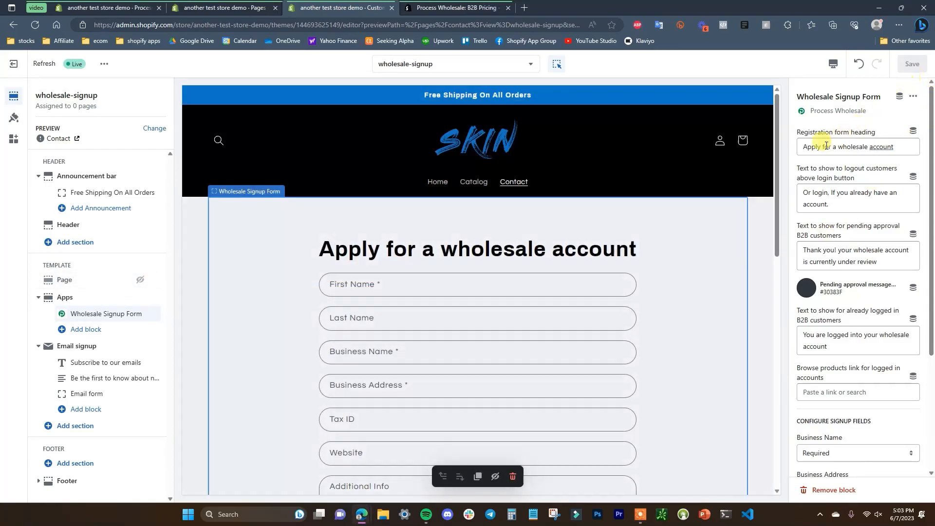
scroll(764, 237, "down", 2)
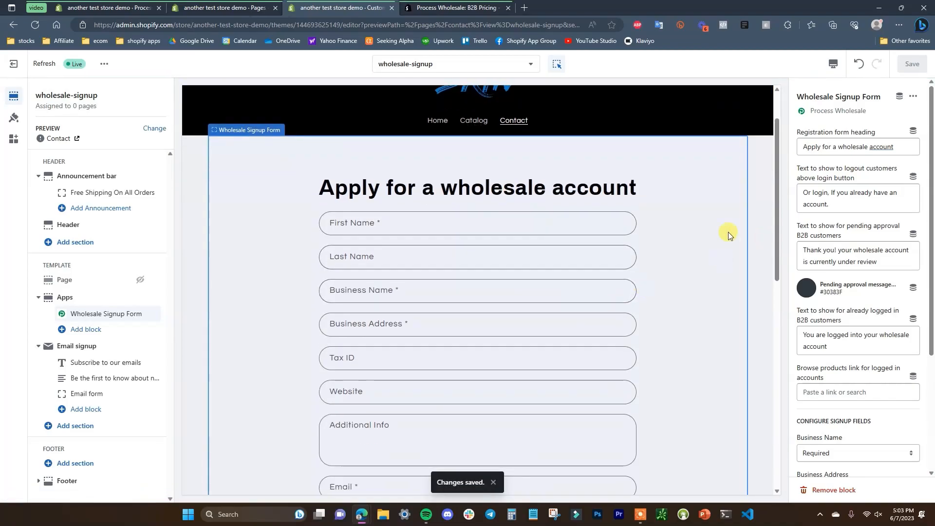
Create and save a store page titled "Wholesale Application" that uses the wholesale-signup theme template
left_click(230, 3)
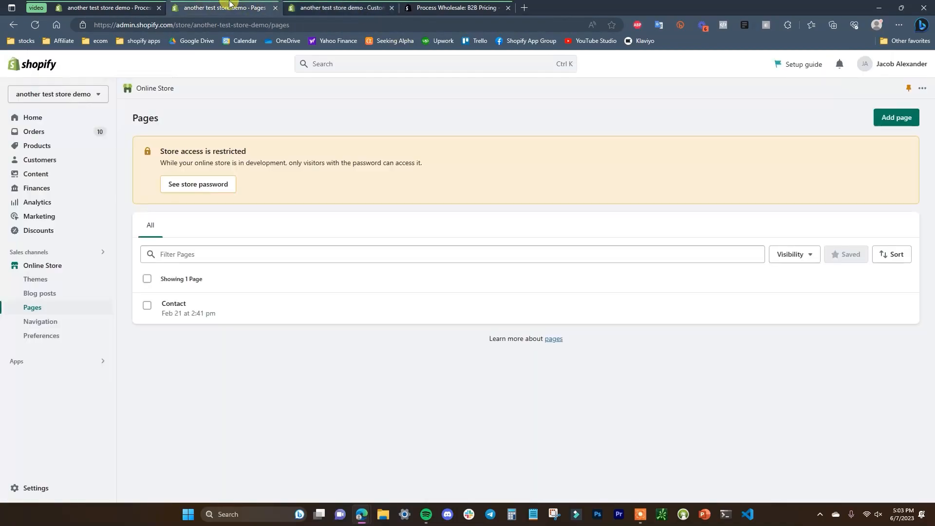
left_click(897, 118)
left_click(426, 169)
type("Wholesale Application")
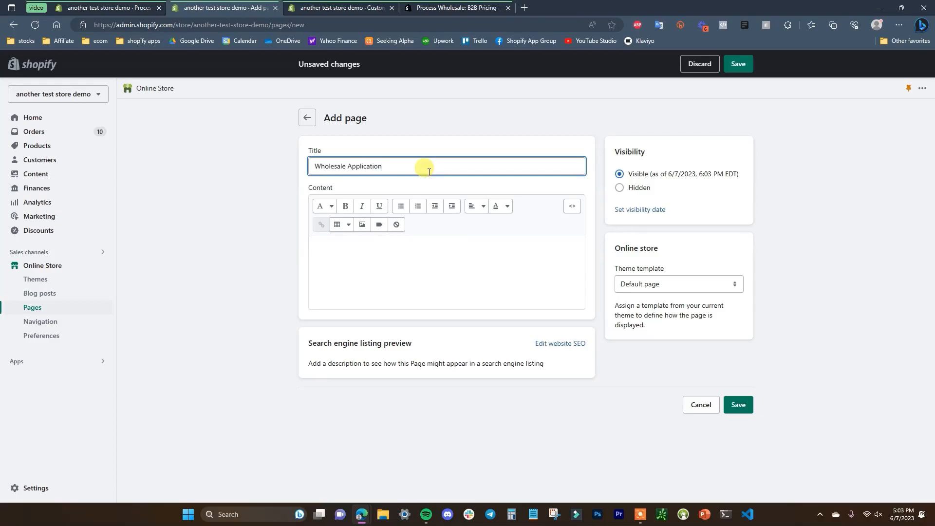
left_click(678, 284)
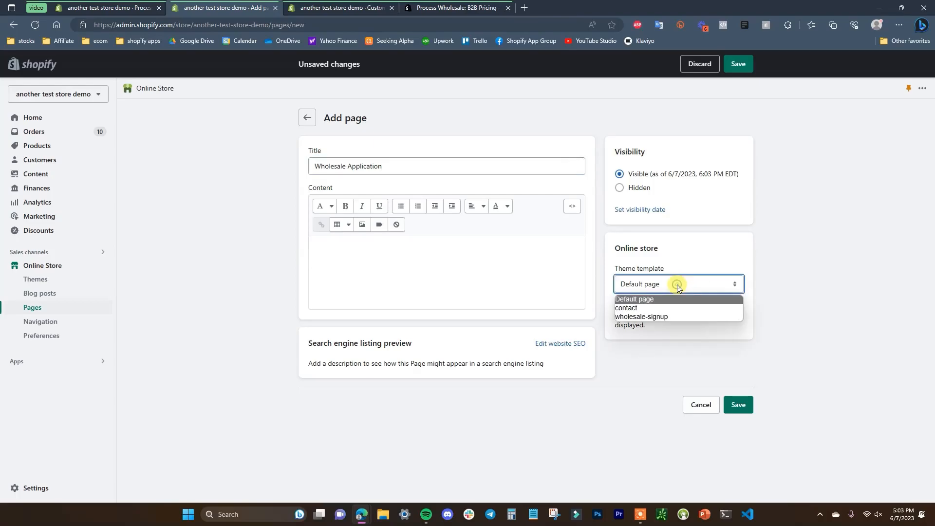
left_click(674, 318)
left_click(740, 407)
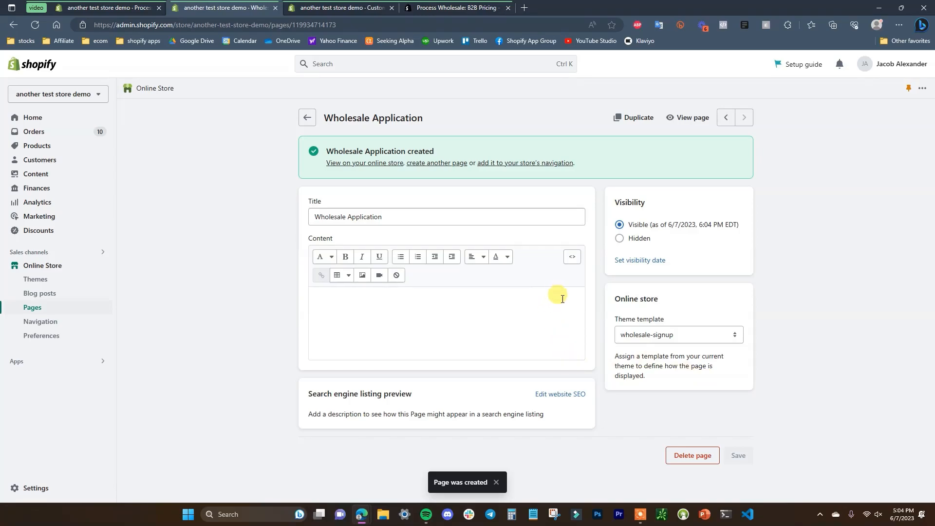
Try viewing the Wholesale Application page on the storefront and log out of the customer account
left_click(691, 119)
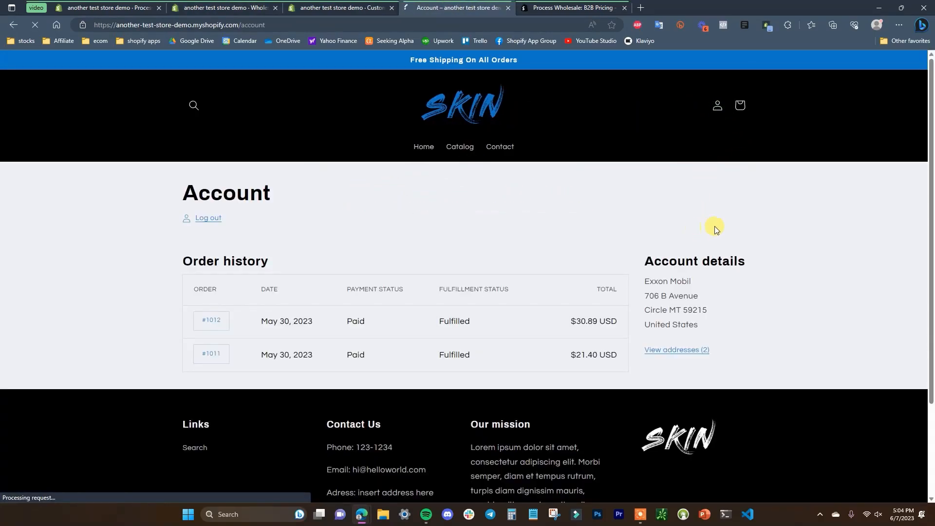
left_click(208, 218)
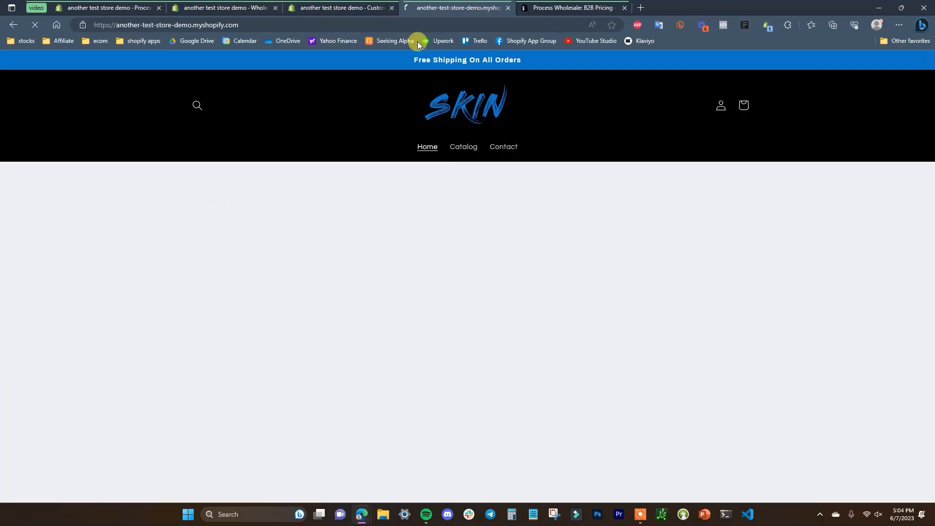
left_click(299, 4)
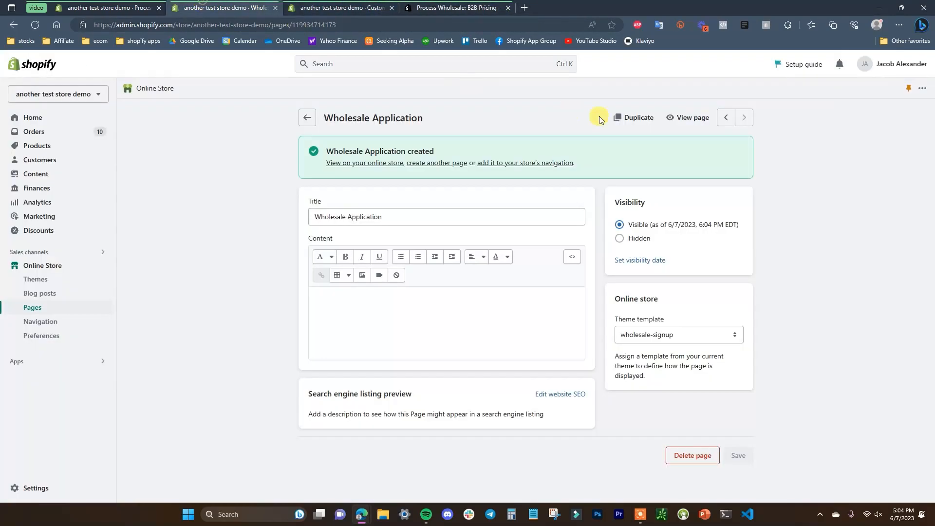
View the Wholesale Application page on the storefront while logged out and look over its signup form
left_click(679, 117)
left_click(438, 3)
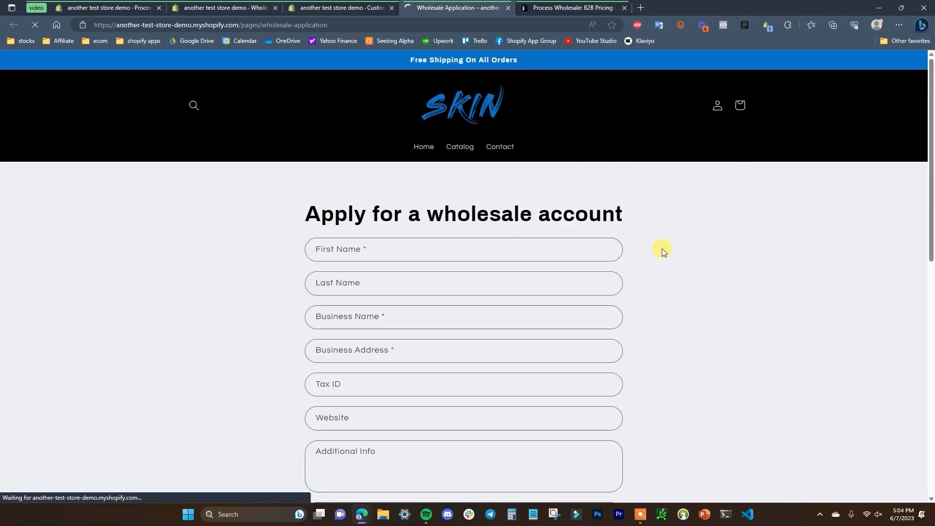
scroll(662, 248, "down", 3)
scroll(568, 224, "up", 3)
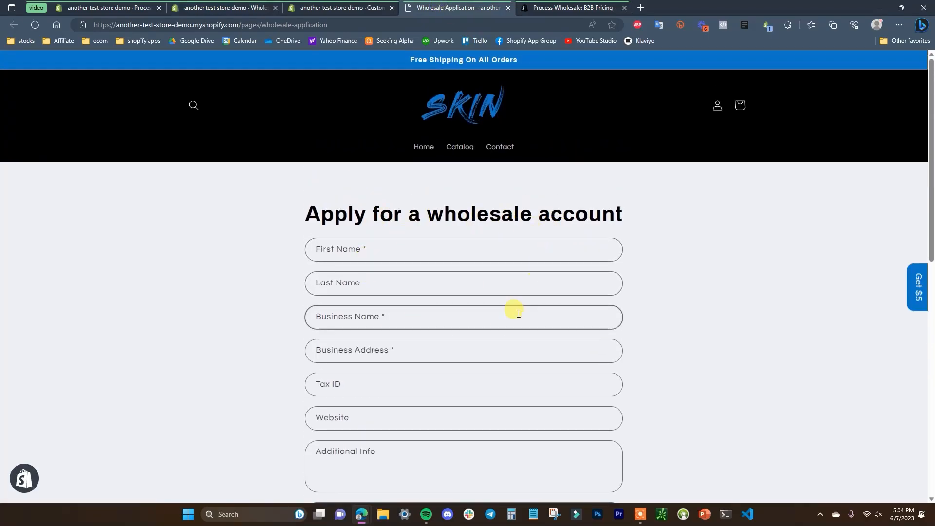
left_click(508, 7)
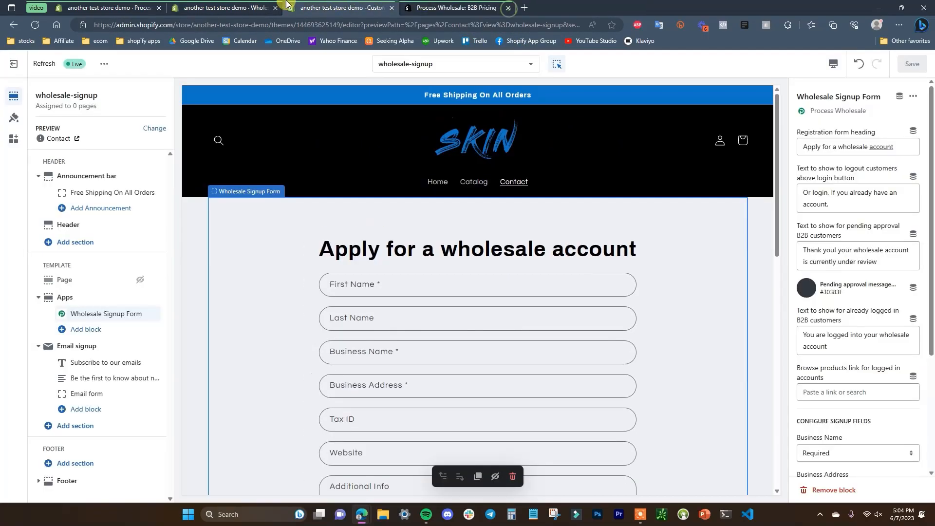
Add a menu item linking to the Wholesale Application page to the store's Main menu and save the menu
left_click(211, 4)
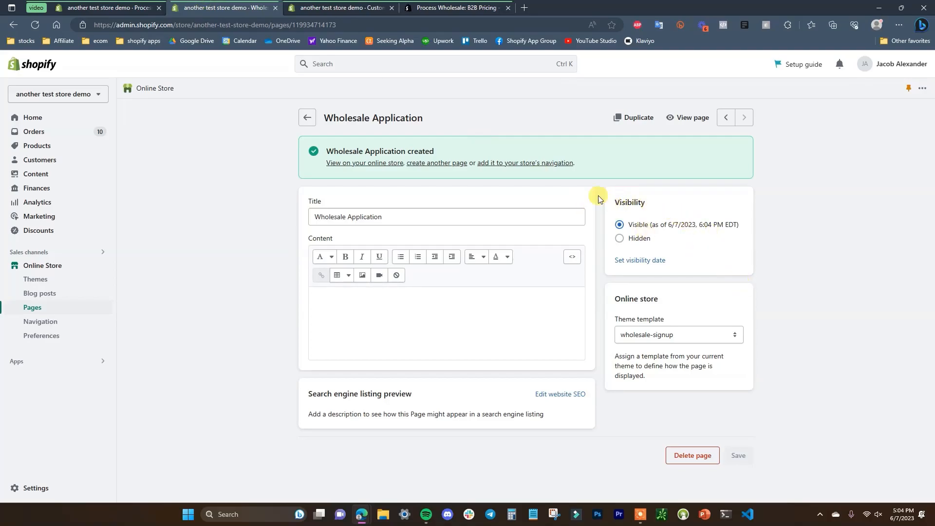
left_click(535, 167)
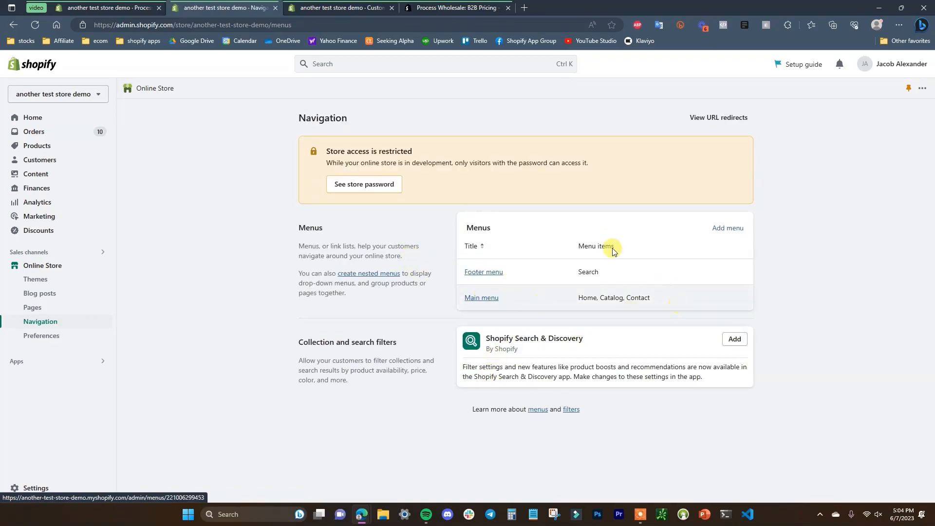
left_click(500, 298)
left_click(347, 314)
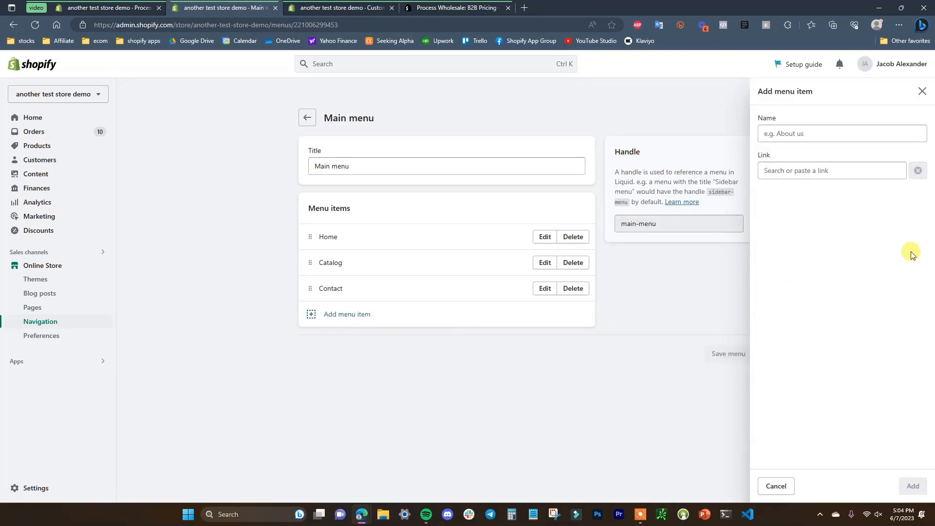
left_click(816, 171)
left_click(805, 268)
left_click(835, 233)
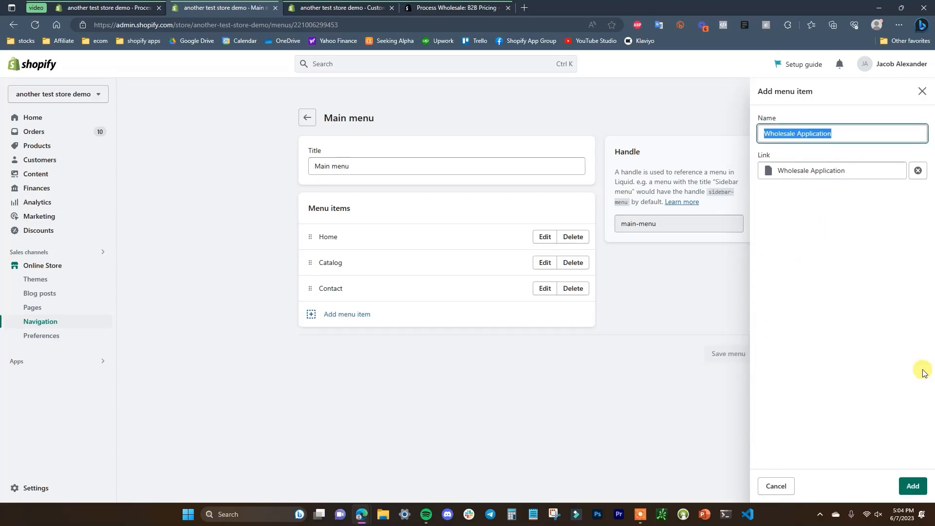
left_click(914, 486)
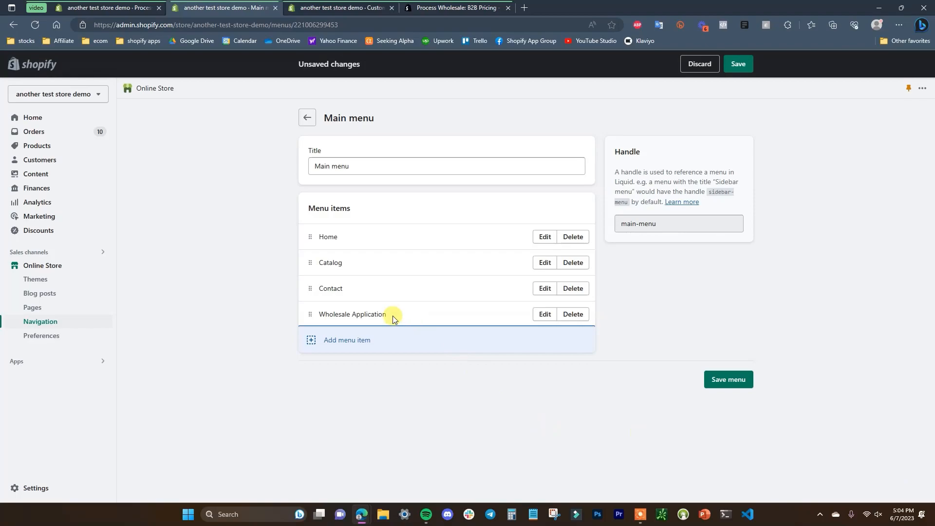
left_click(727, 379)
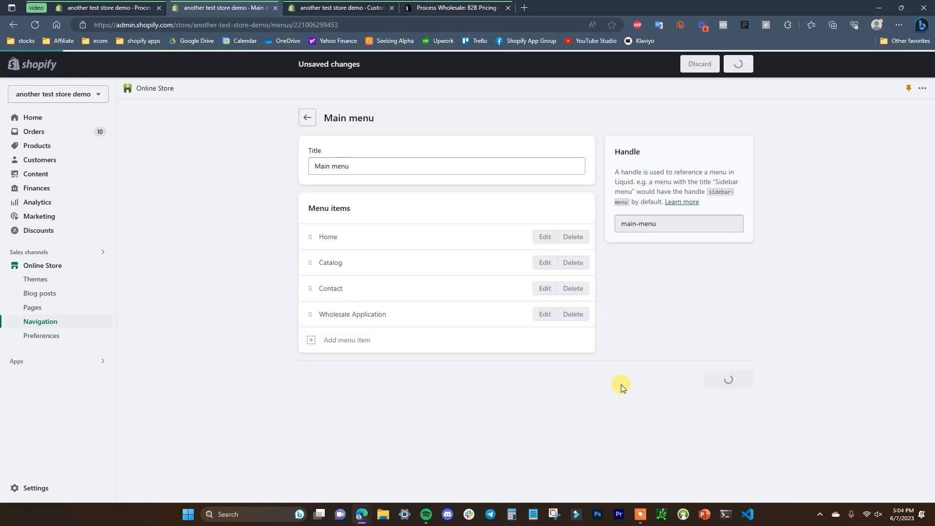
In the Default product template, add the Product Wholesale block directly below Price in Product information and save
left_click(335, 11)
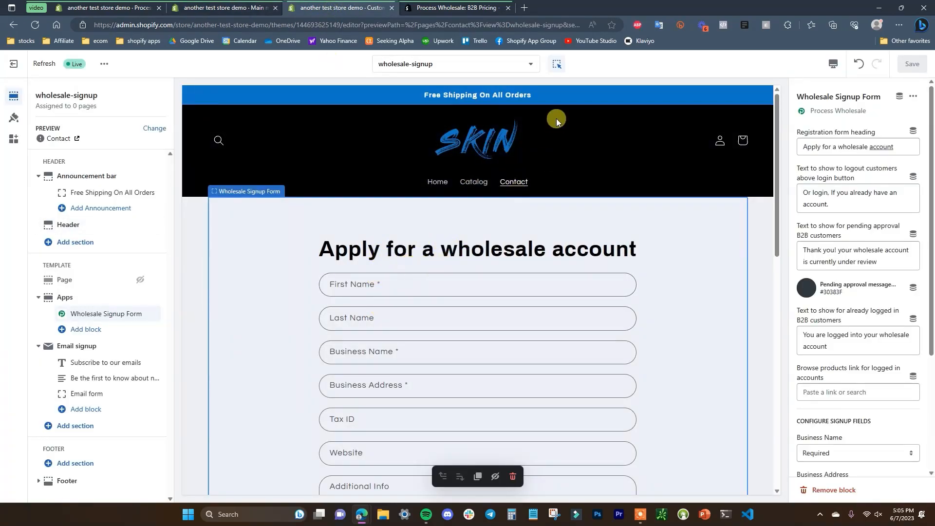
left_click(528, 64)
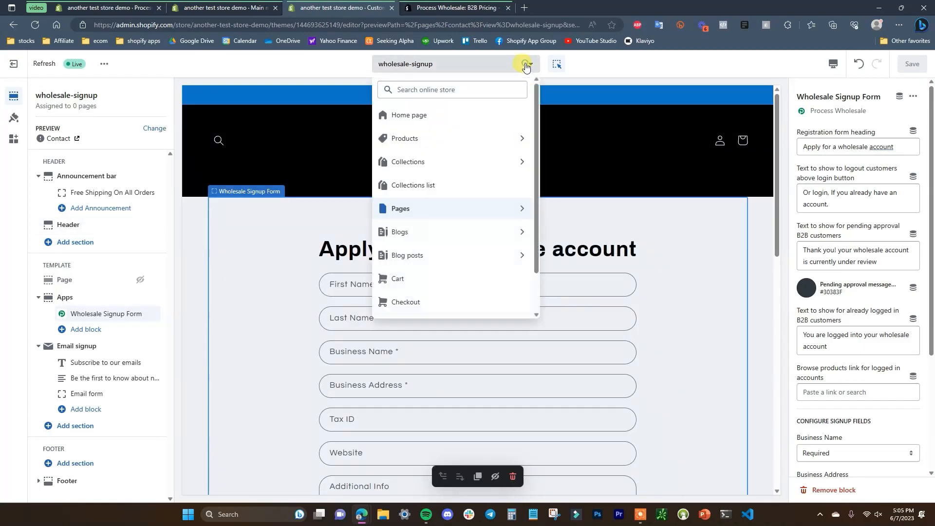
left_click(454, 139)
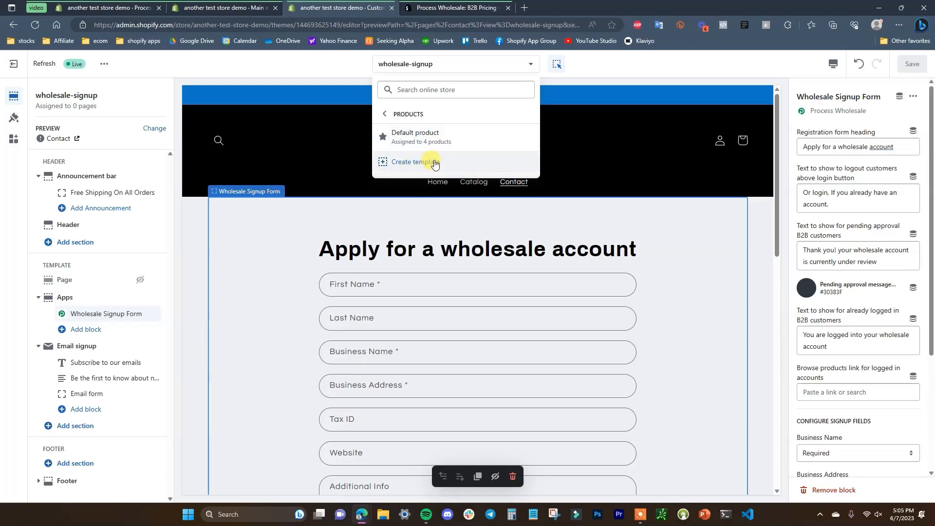
left_click(453, 138)
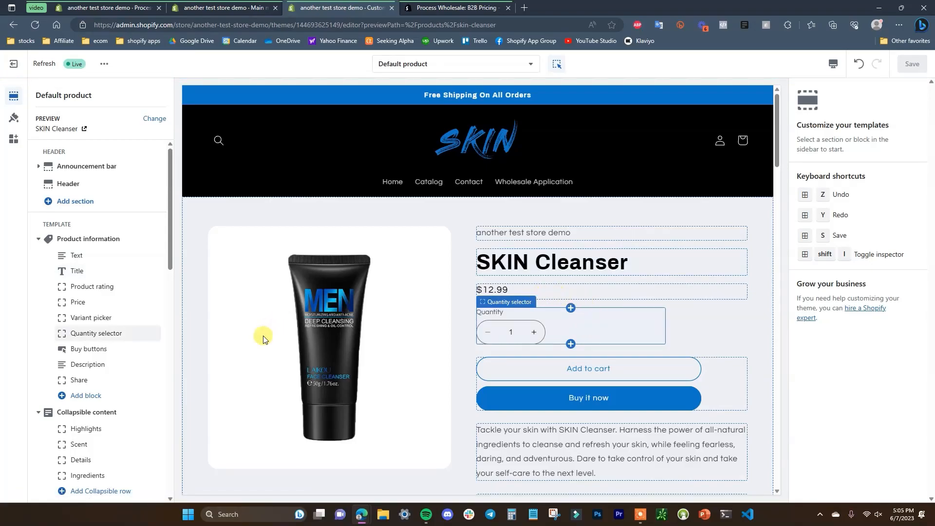
mouse_move(62, 245)
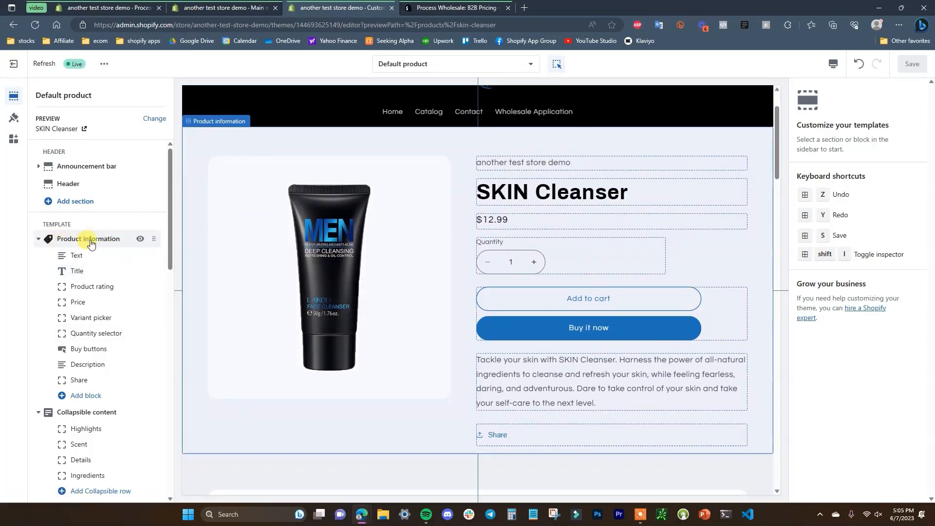
left_click(94, 399)
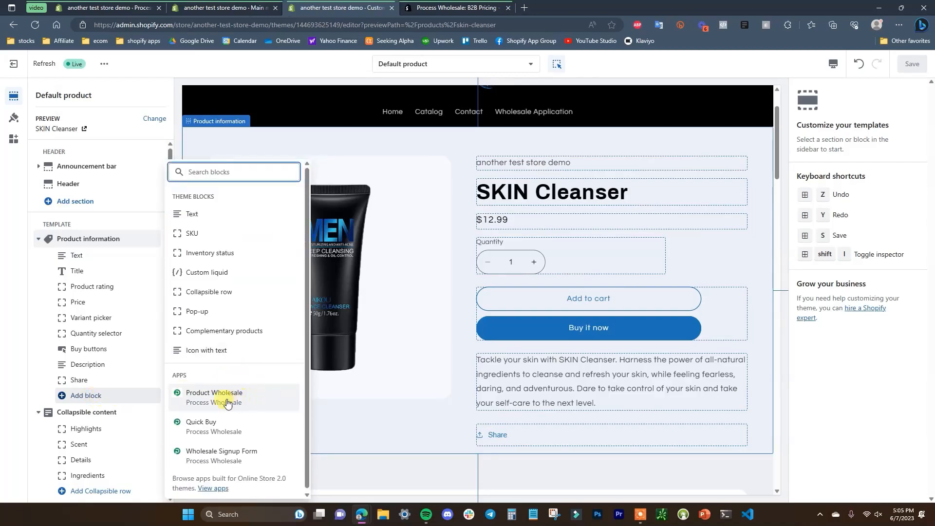
left_click(253, 404)
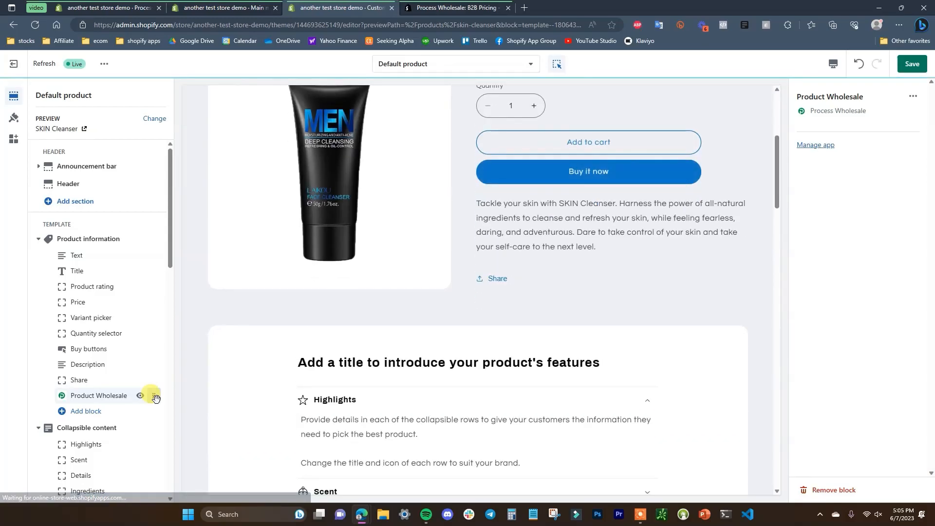
left_click_drag(155, 398, 157, 310)
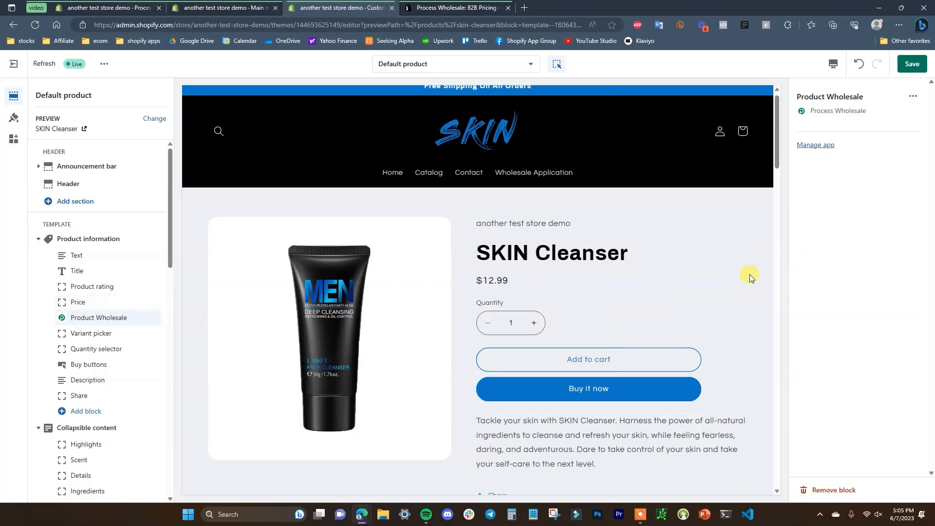
left_click(909, 63)
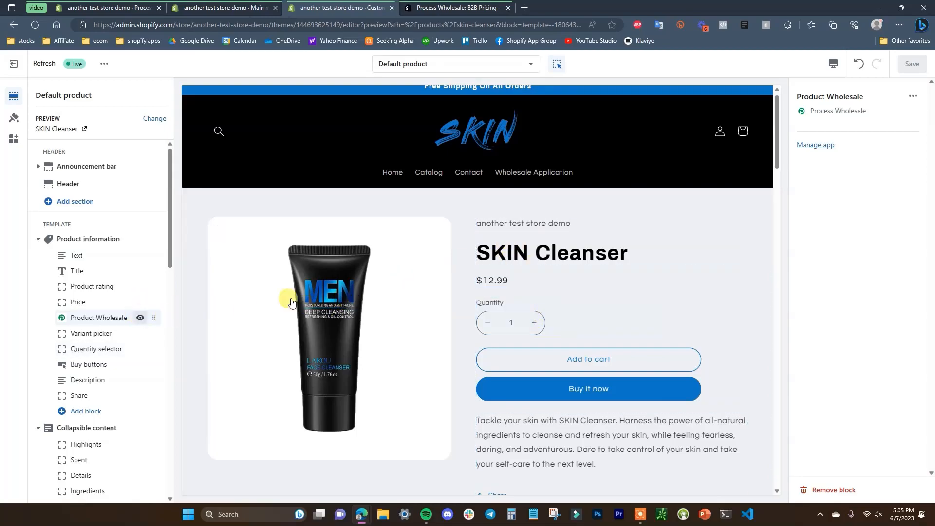
In the Cart template, add the Cart Wholesale block between Subtotal price and Checkout button, and save
left_click(524, 69)
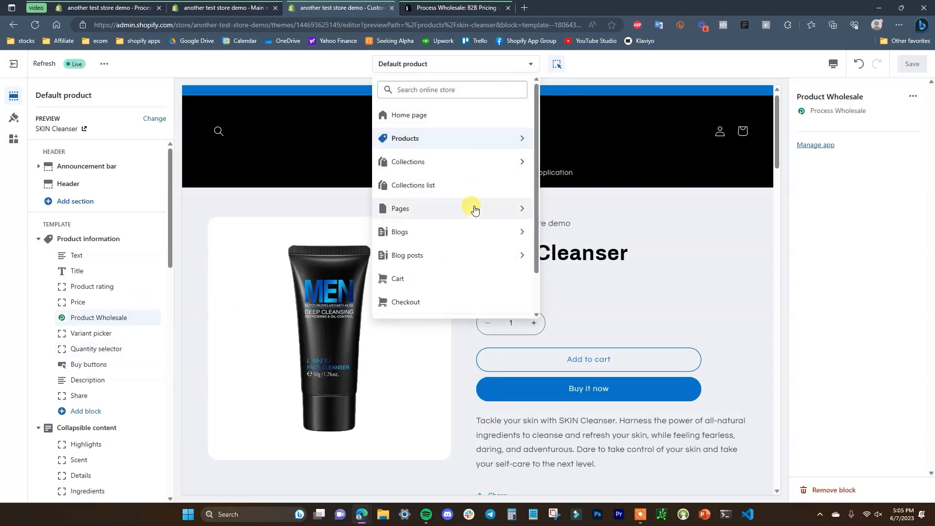
left_click(421, 287)
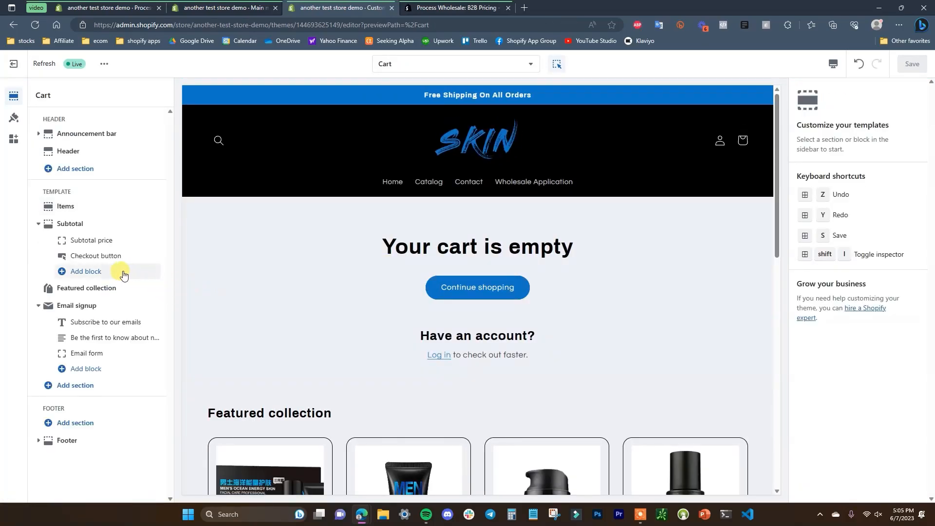
left_click(97, 274)
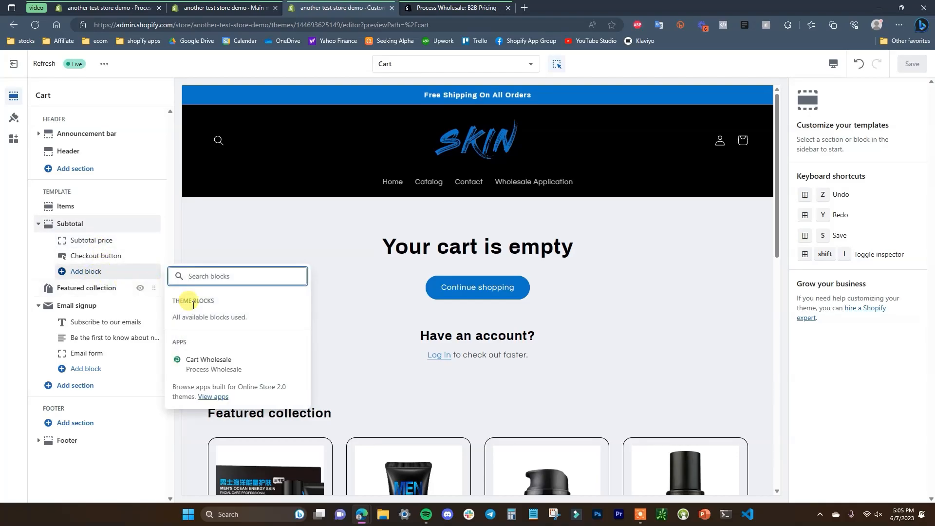
left_click(234, 368)
left_click_drag(152, 270, 157, 256)
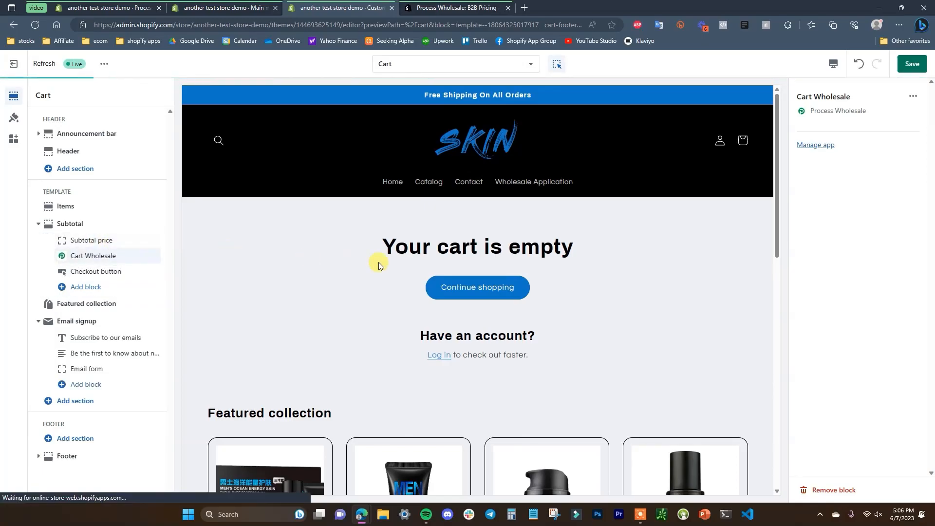
left_click(912, 65)
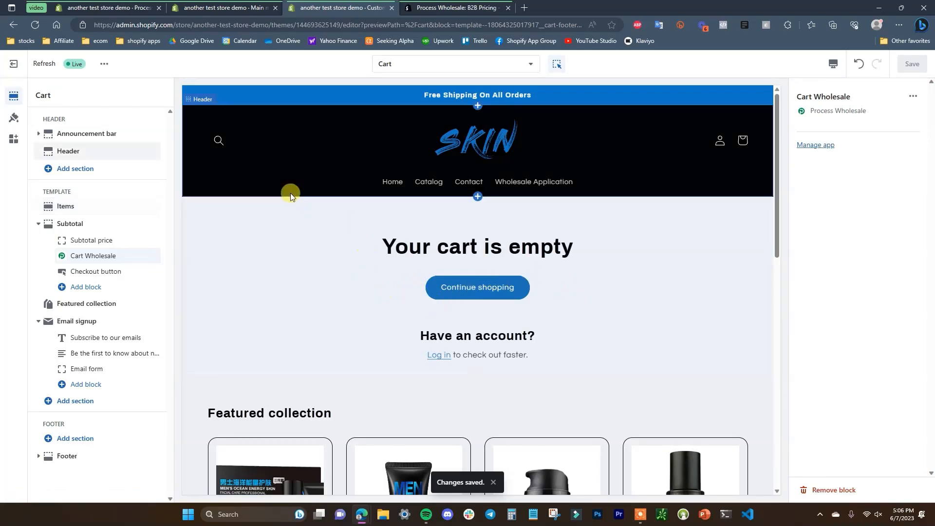
Expand the Cart section of the theme settings and examine the cart type option
left_click(17, 124)
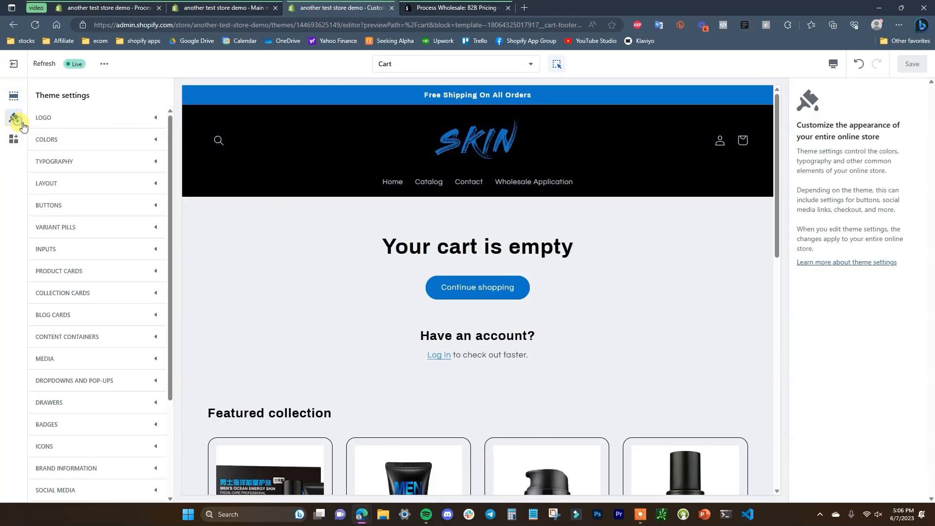
scroll(123, 388, "down", 3)
left_click(141, 422)
scroll(126, 370, "down", 3)
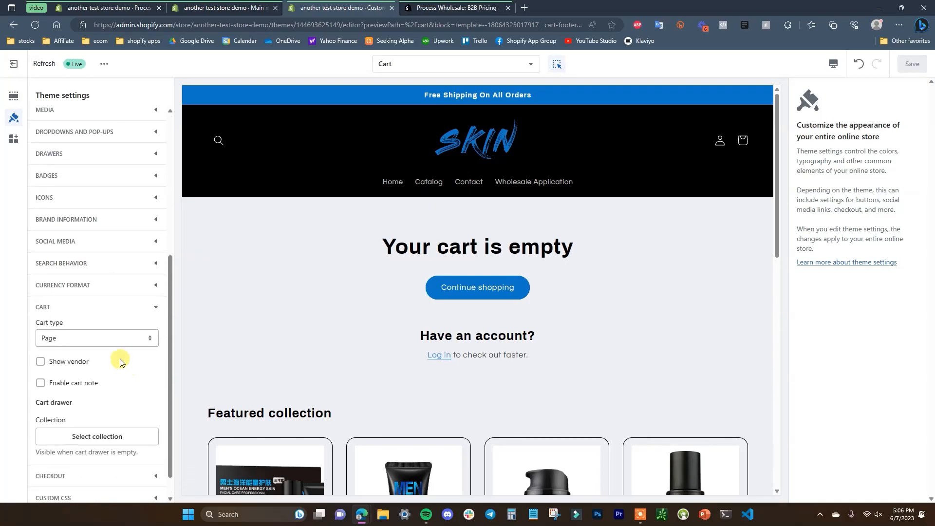
Review the available cart type choices in the theme's Cart settings, keeping Page selected
left_click(131, 338)
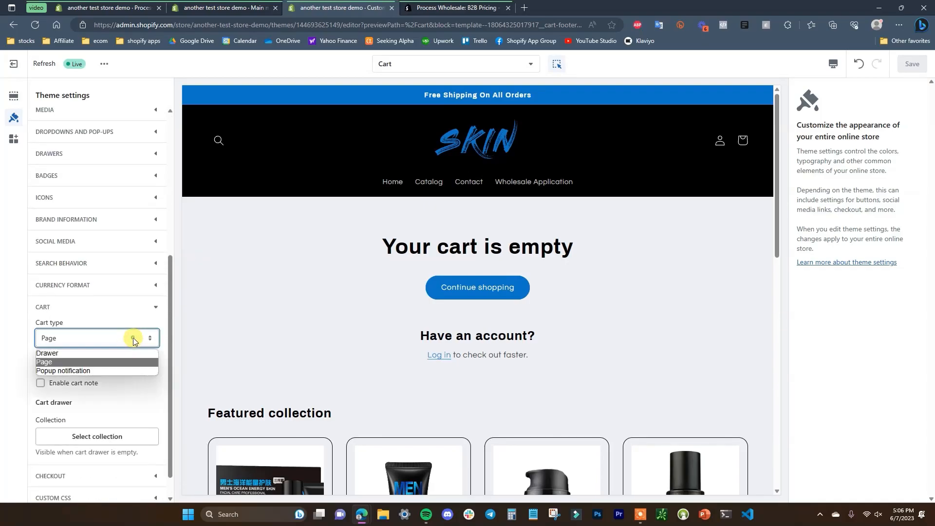
left_click(112, 361)
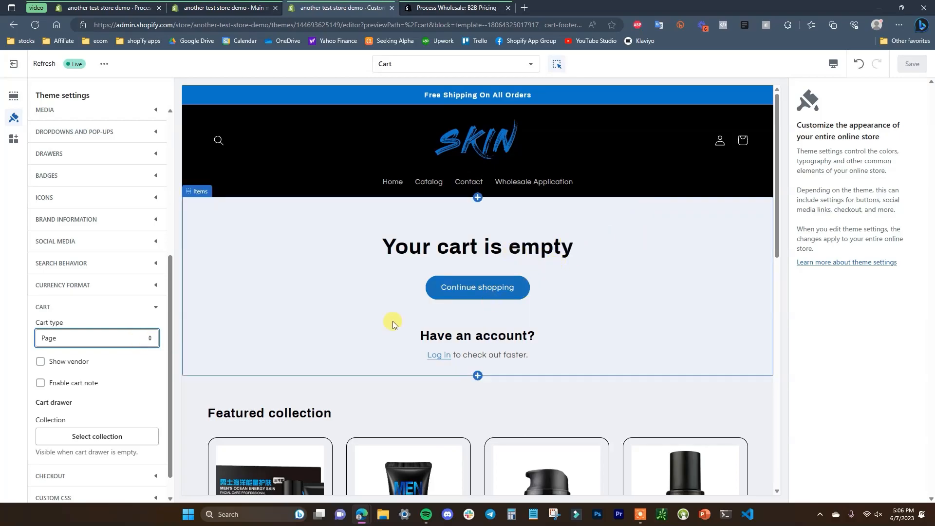
left_click(143, 340)
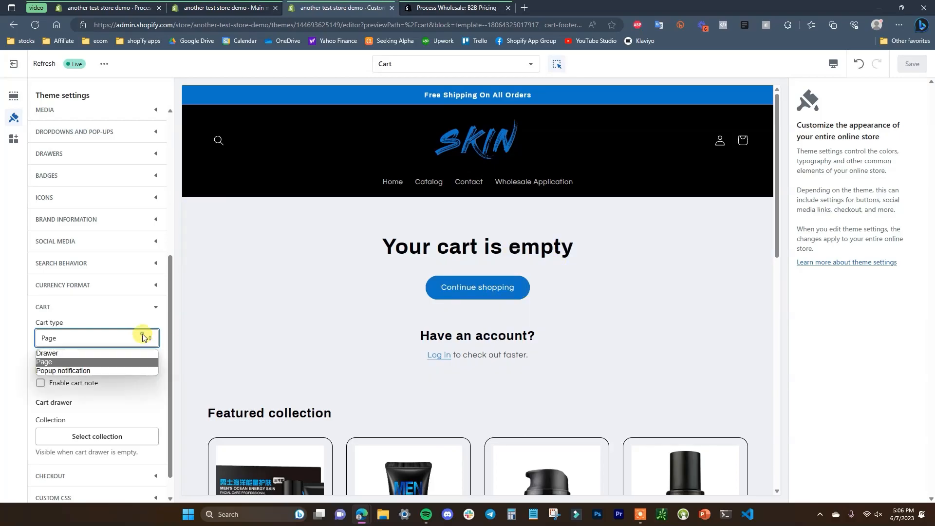
left_click(113, 363)
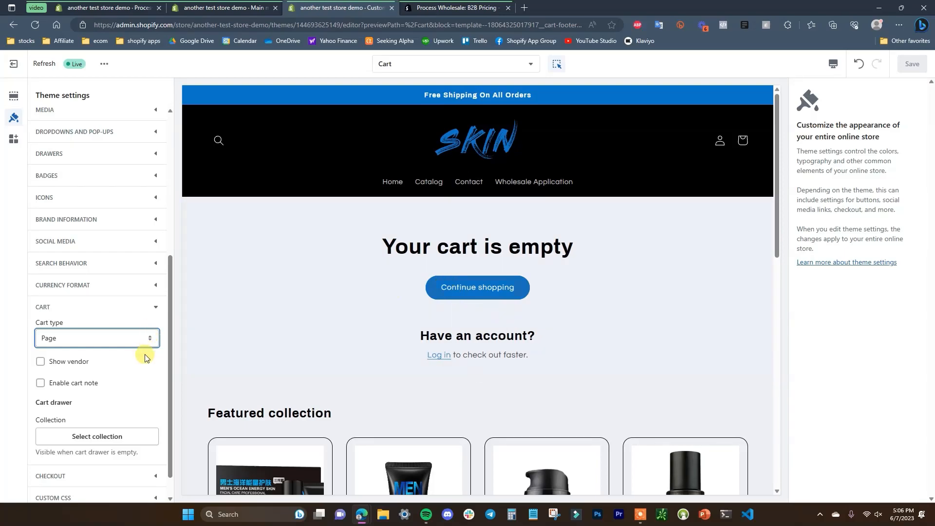
scroll(142, 351, "up", 5)
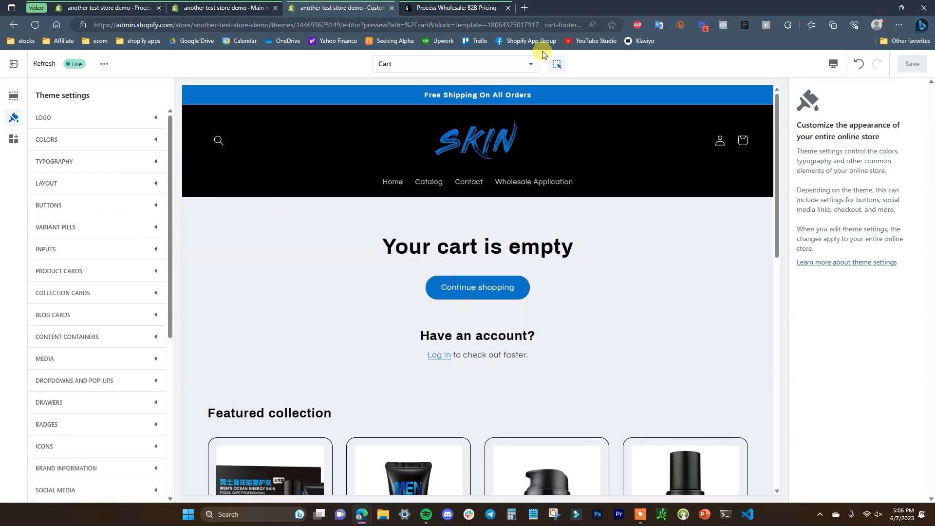
Create a new page template named "wholesale table" based on Default page
left_click(15, 103)
left_click(535, 65)
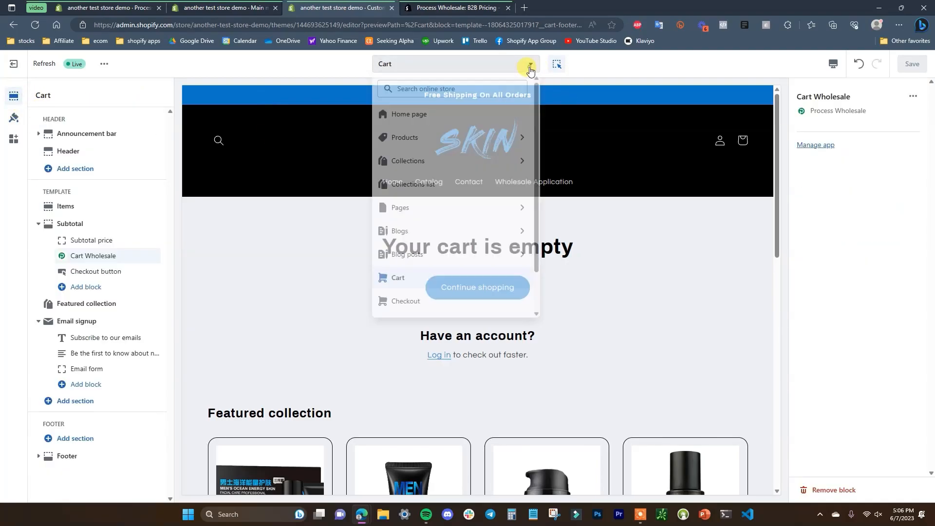
left_click(487, 211)
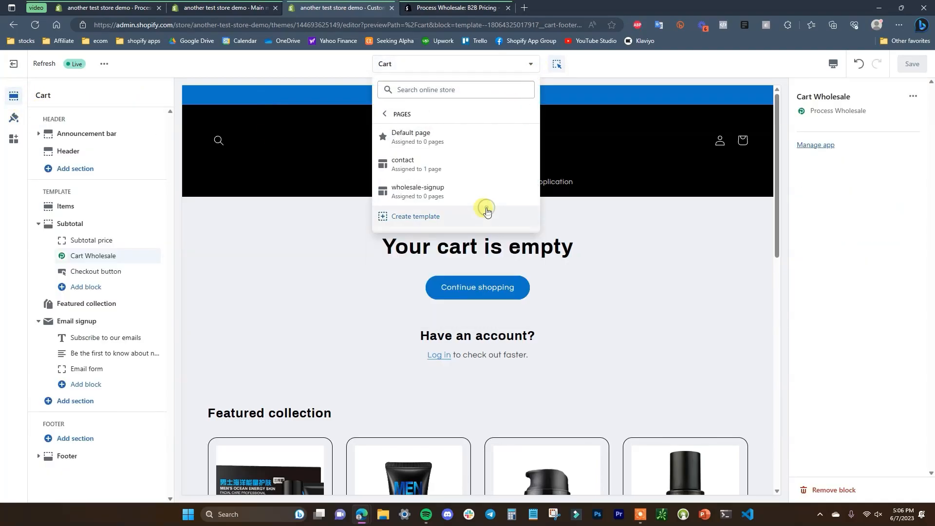
left_click(430, 222)
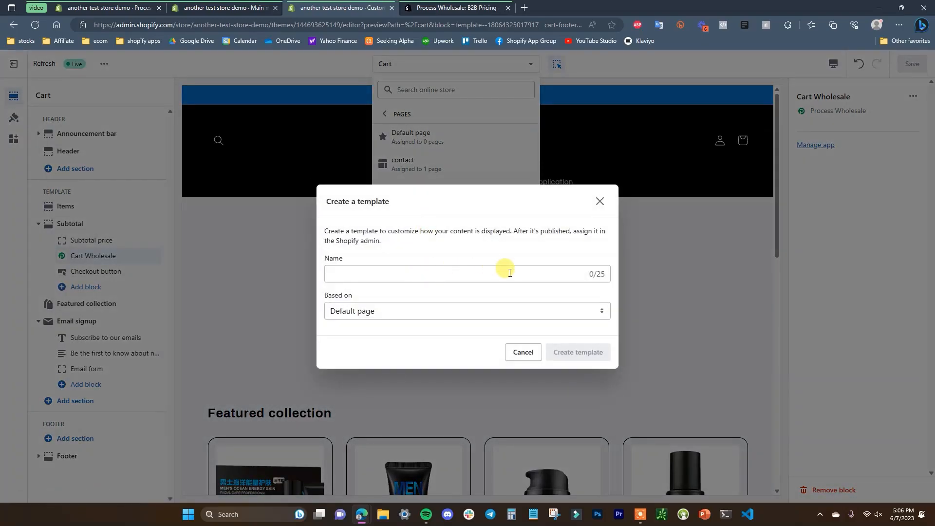
type("wholesale table")
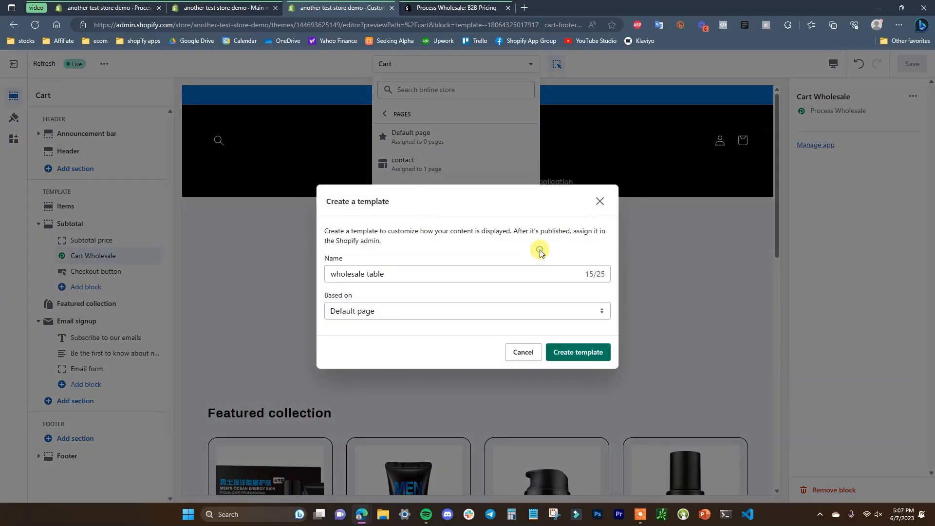
left_click(584, 348)
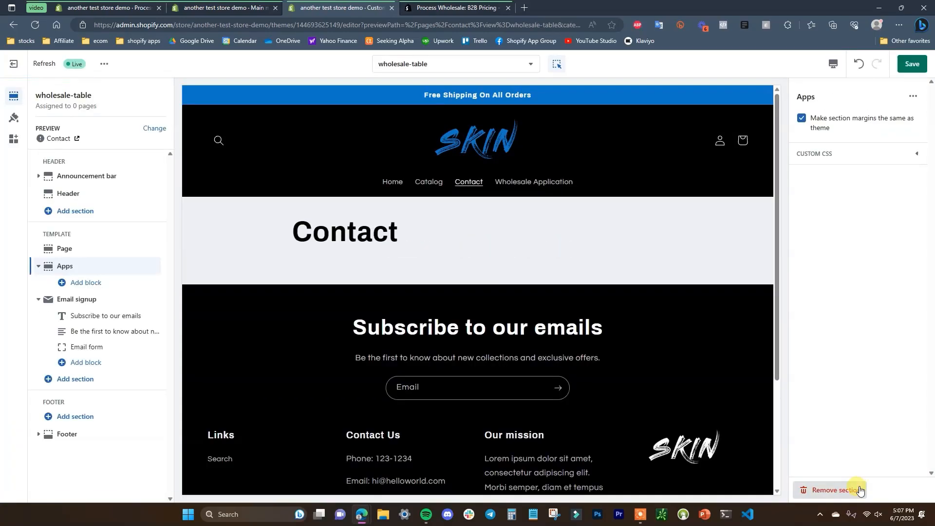
Add the Process Wholesale Quick Buy block to the Apps section of the wholesale-table template and hide the Page section
left_click(88, 283)
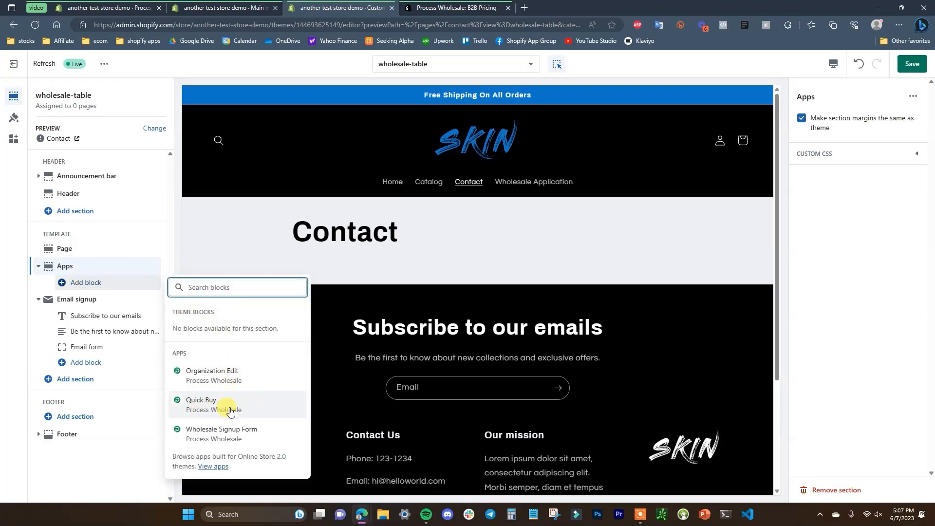
left_click(231, 412)
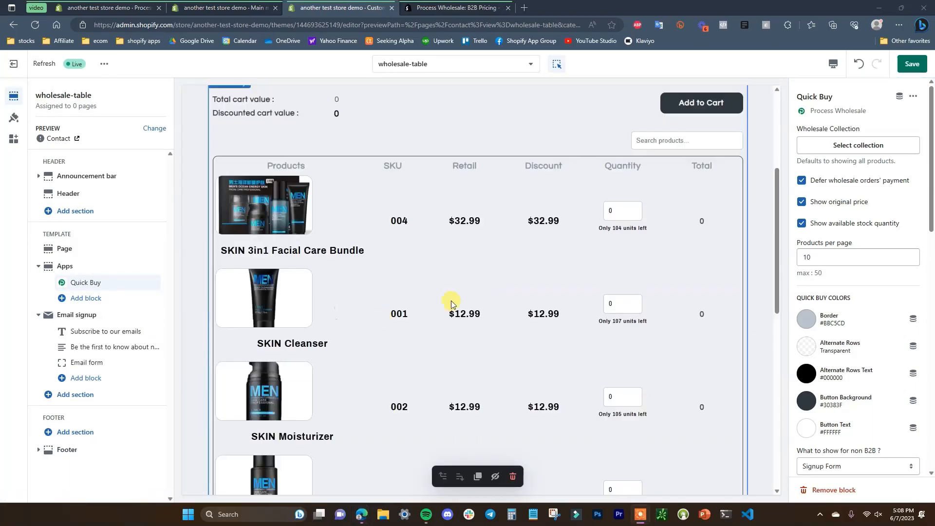
scroll(484, 305, "up", 4)
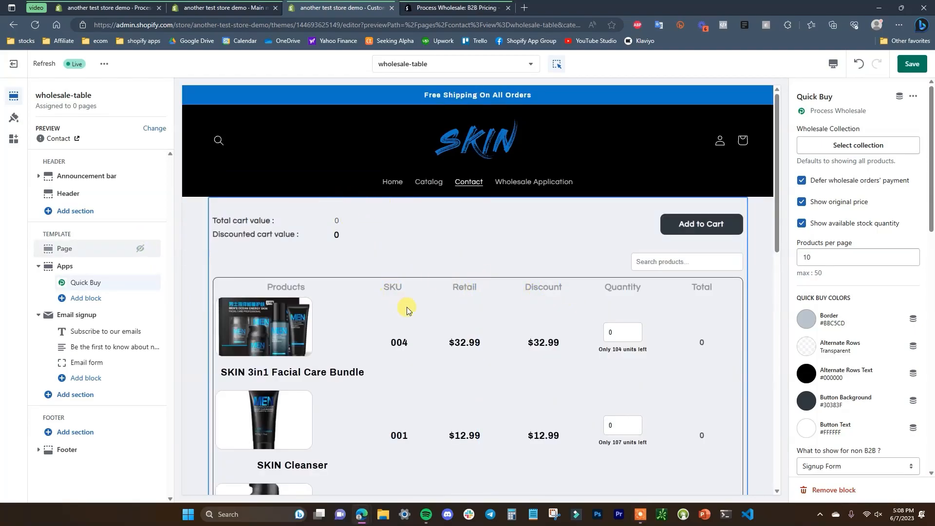
left_click(103, 394)
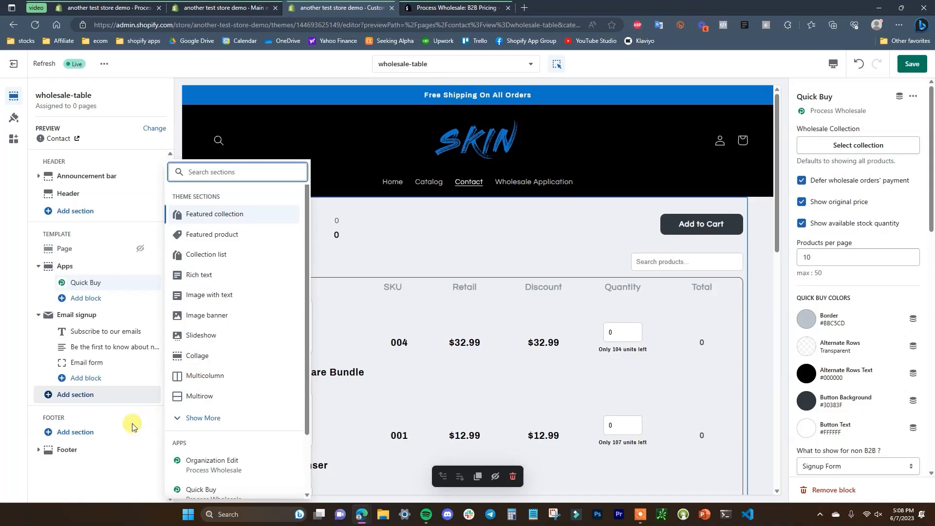
left_click(25, 402)
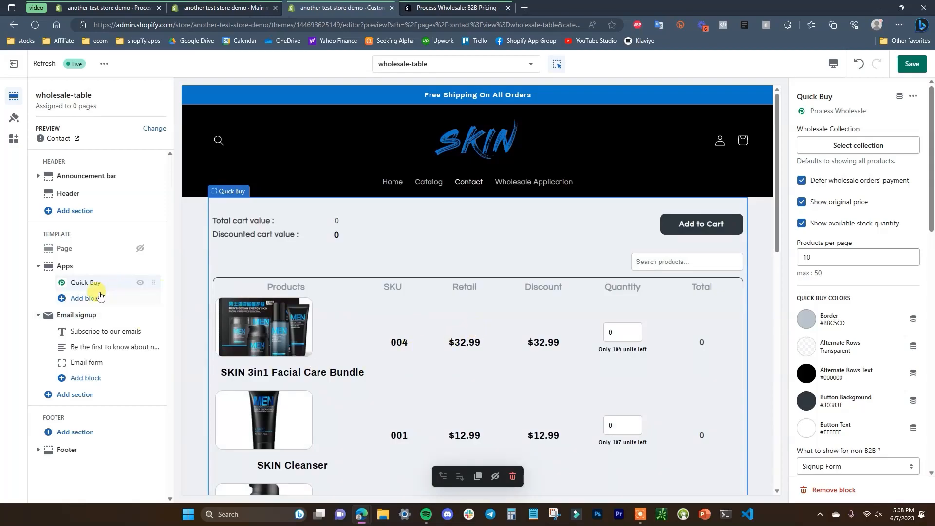
scroll(560, 365, "down", 3)
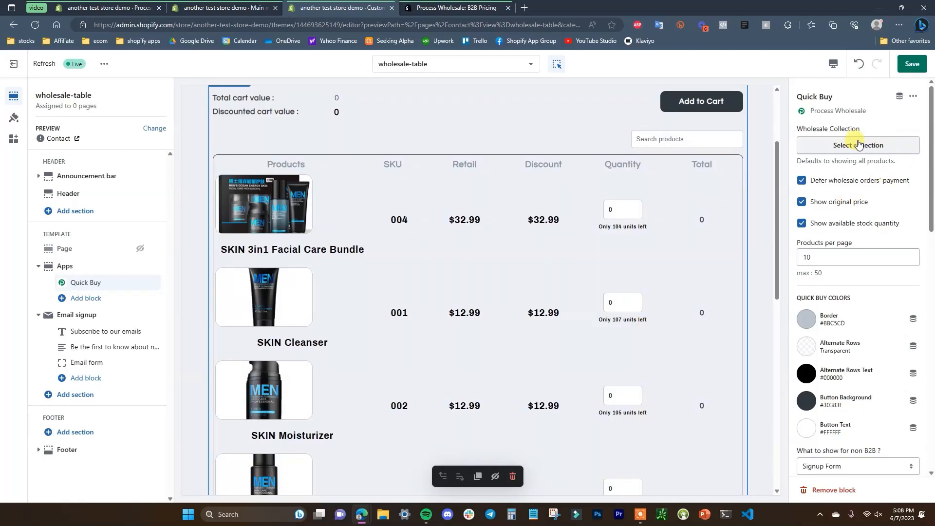
Check which collections can be chosen as the Quick Buy block's wholesale collection, without selecting one
left_click(843, 147)
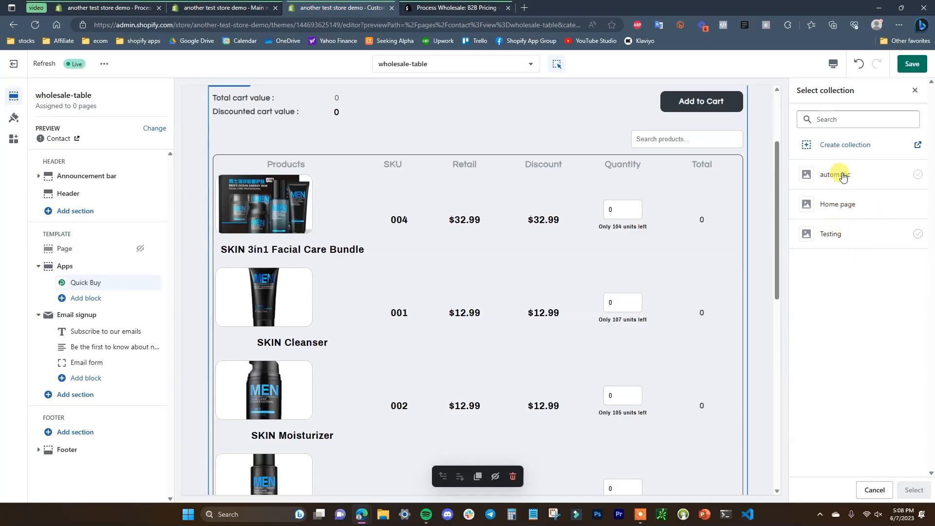
left_click(914, 91)
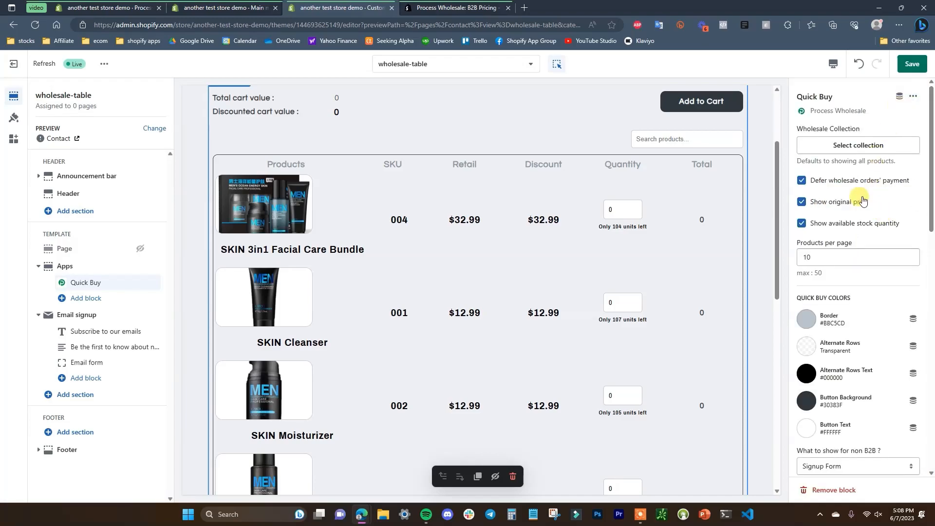
scroll(871, 185, "down", 1)
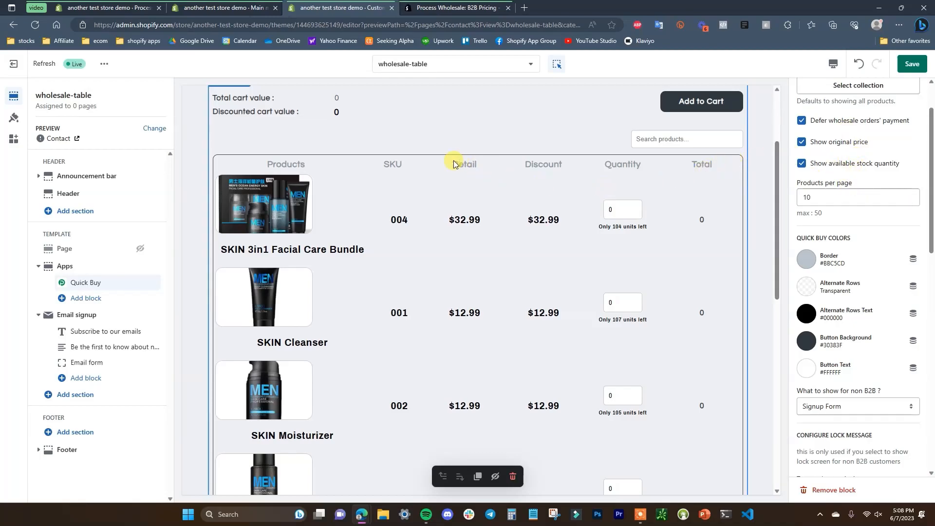
Turn off the original price display in the Quick Buy table and turn it back on
left_click(829, 142)
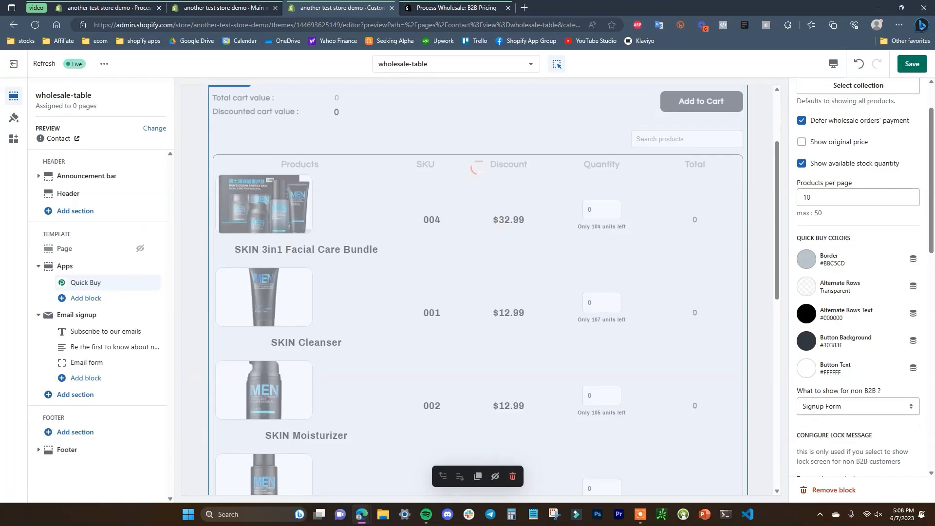
left_click(802, 142)
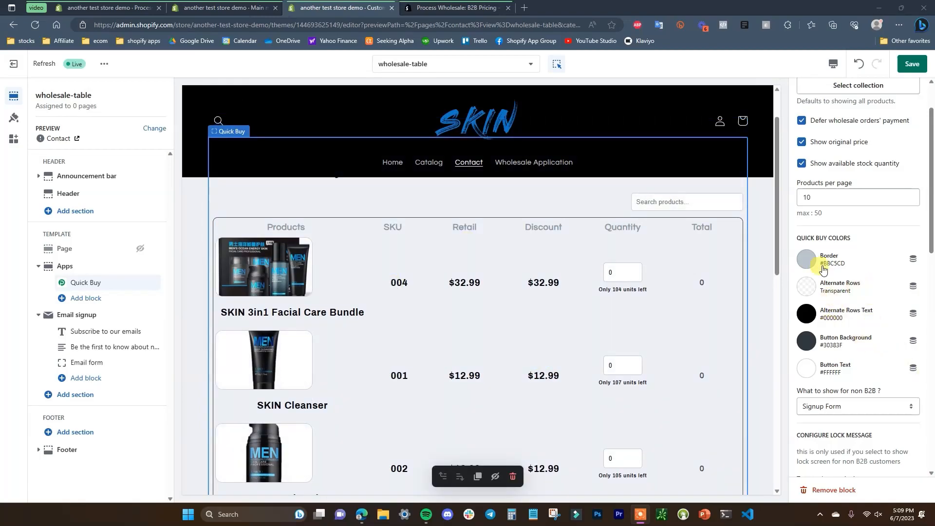
scroll(596, 340, "down", 3)
scroll(629, 349, "up", 3)
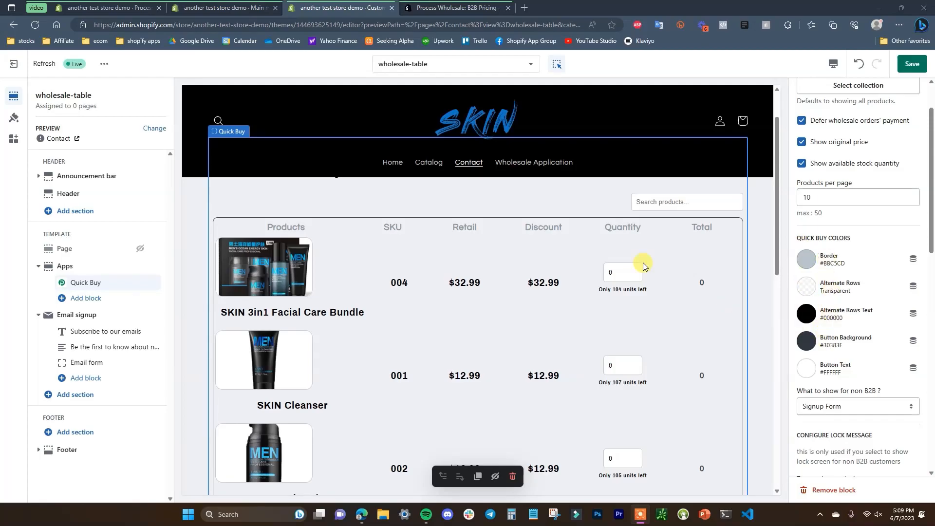
Set what the Quick Buy block shows to non-B2B visitors to Lock Screen
scroll(847, 294, "down", 1)
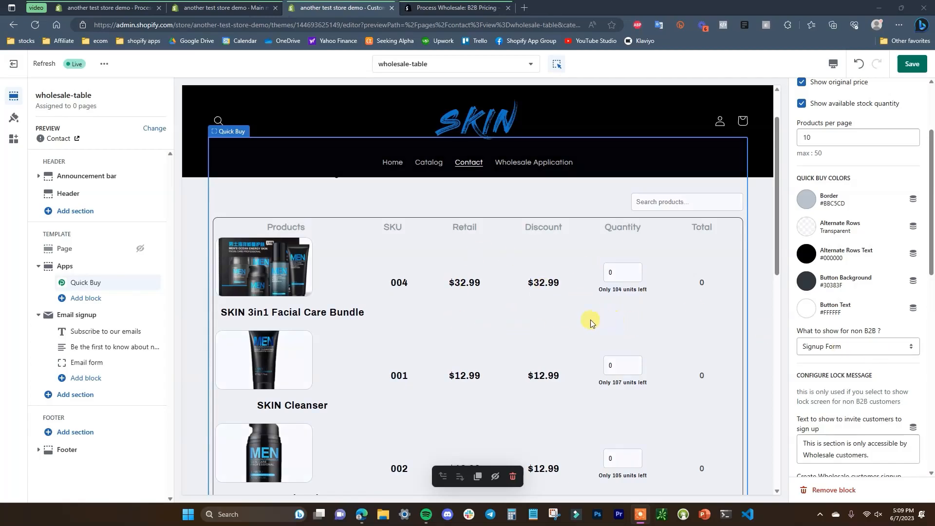
left_click(889, 347)
left_click(907, 331)
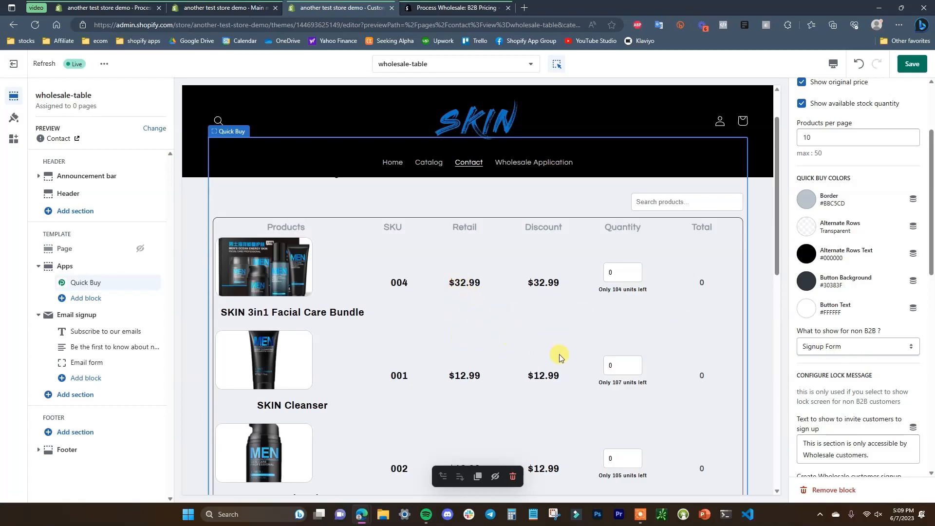
left_click(891, 347)
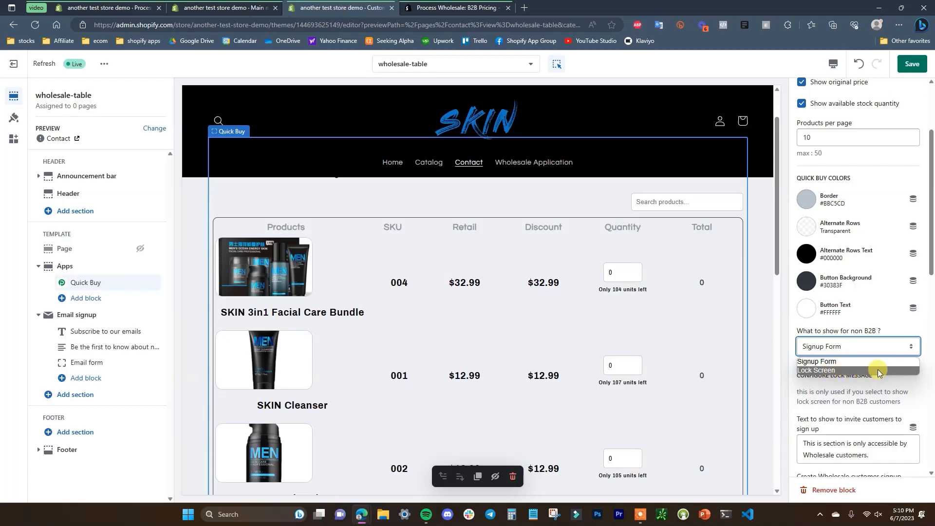
left_click(850, 370)
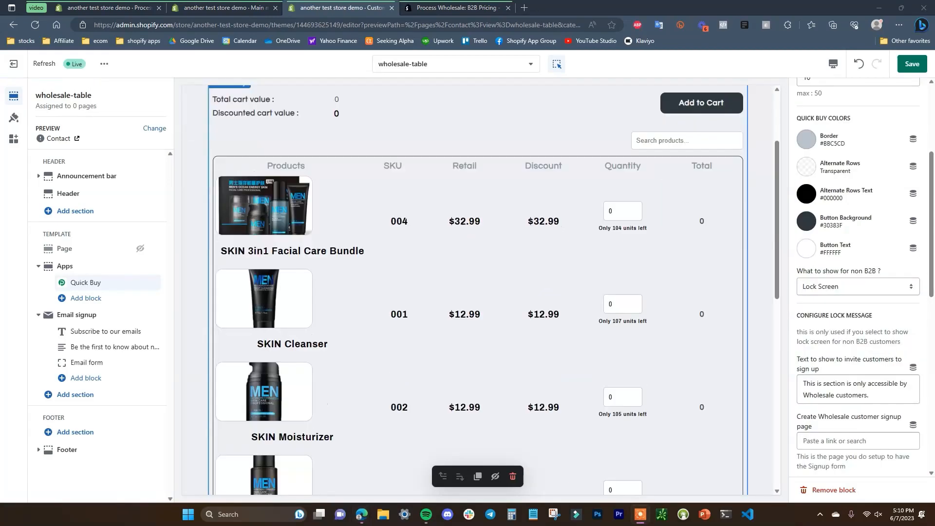
Link the wholesale customer signup page in the Quick Buy lock message settings to the Wholesale Application page
scroll(875, 317, "down", 3)
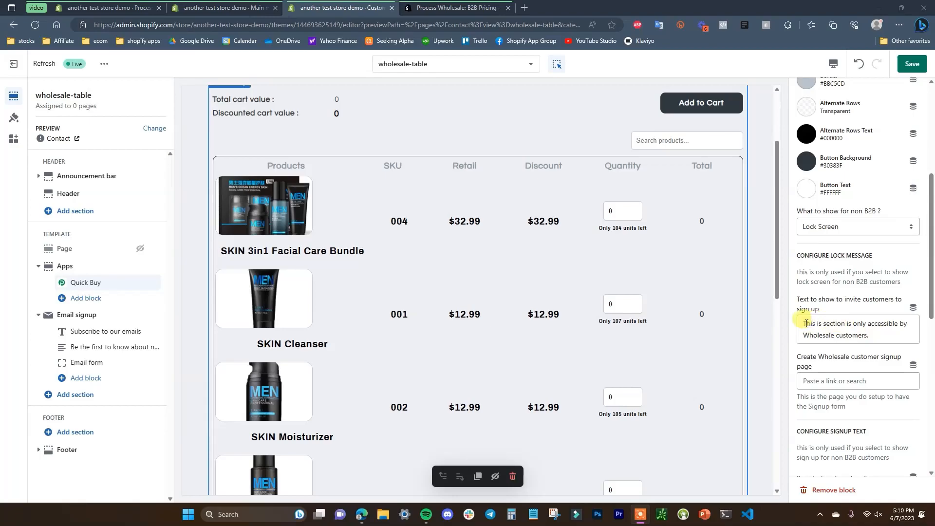
left_click_drag(807, 324, 900, 335)
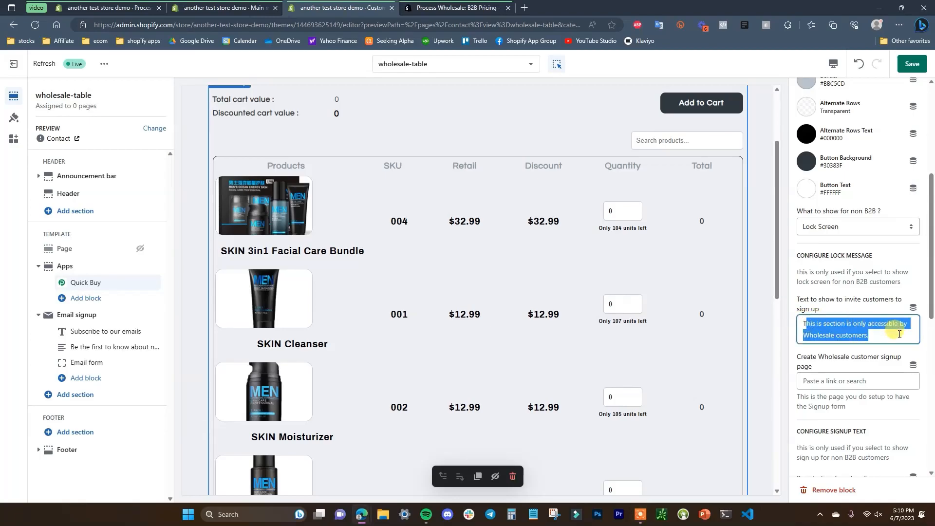
left_click(899, 334)
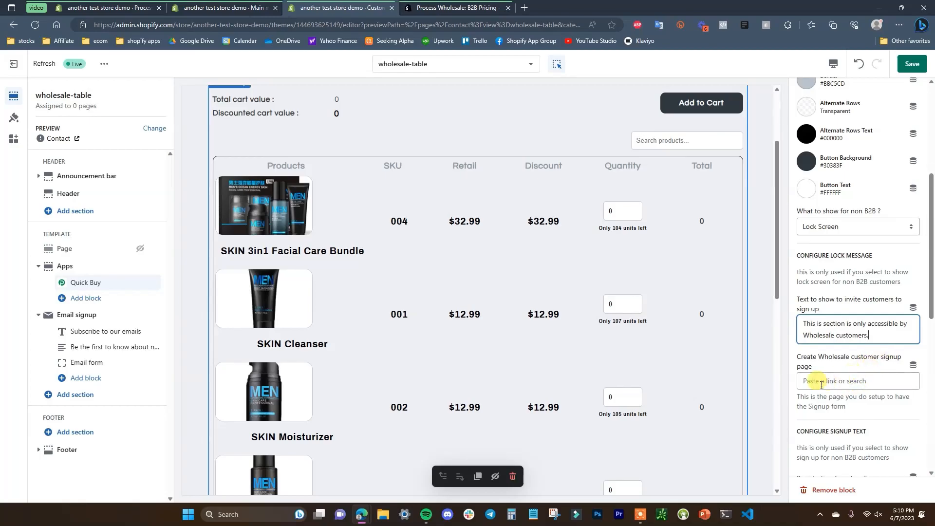
left_click(854, 381)
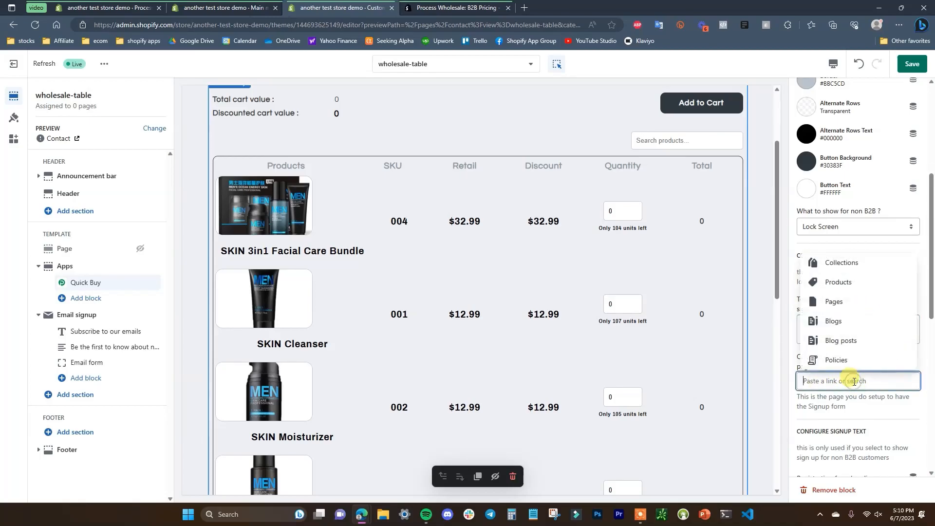
left_click(838, 301)
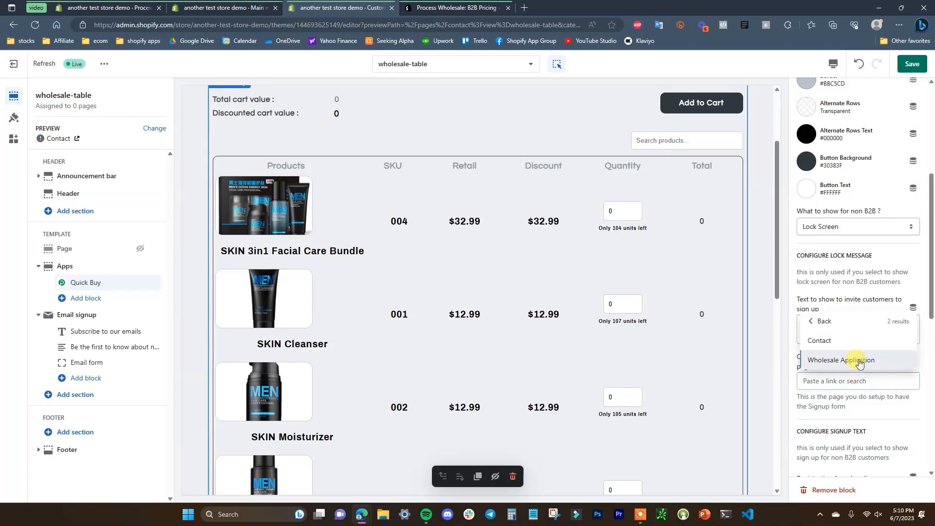
left_click(848, 365)
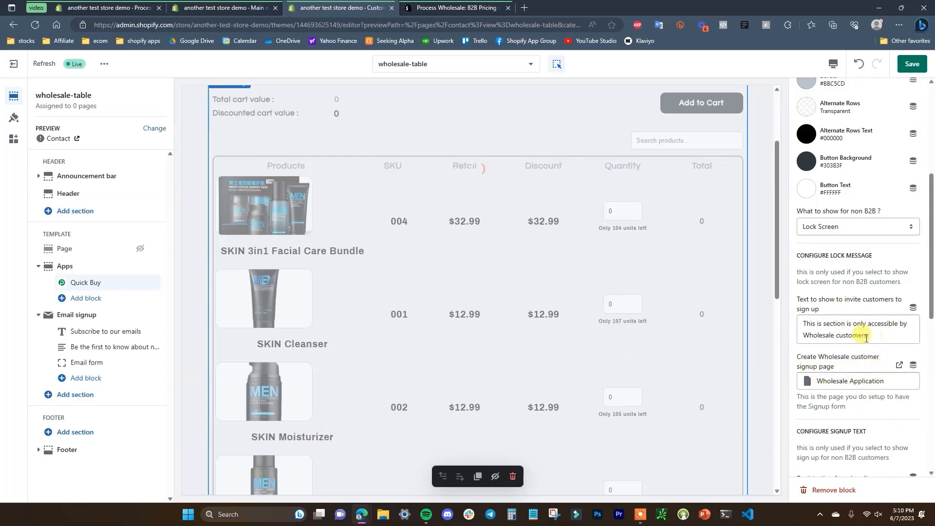
Examine the Quick Buy block's lock message text, signup text and signup field settings
left_click_drag(802, 325, 903, 331)
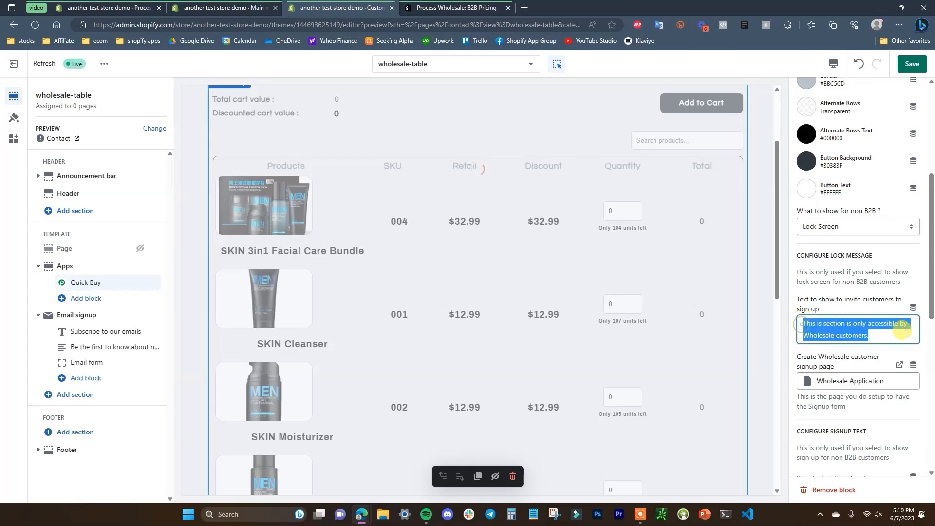
left_click(880, 338)
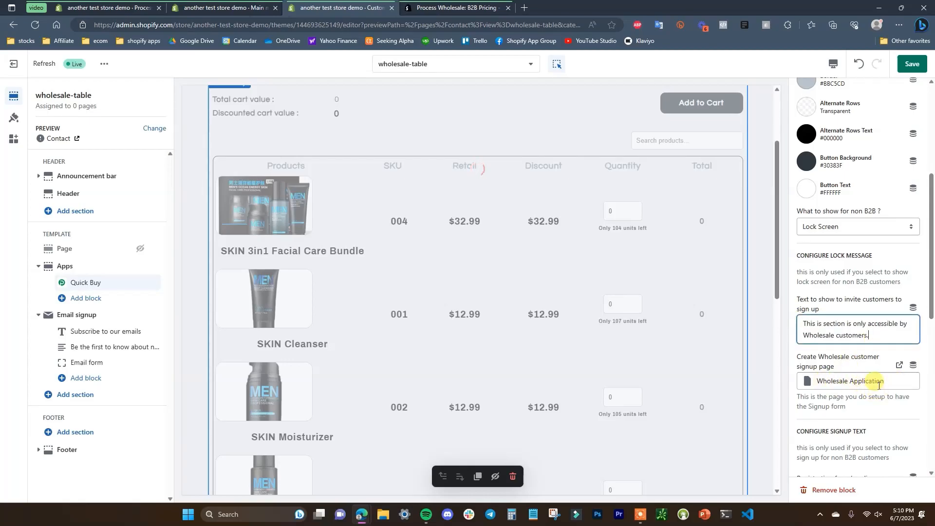
scroll(874, 341, "down", 1)
scroll(862, 268, "up", 2)
scroll(867, 288, "down", 2)
scroll(869, 299, "down", 5)
scroll(870, 296, "down", 2)
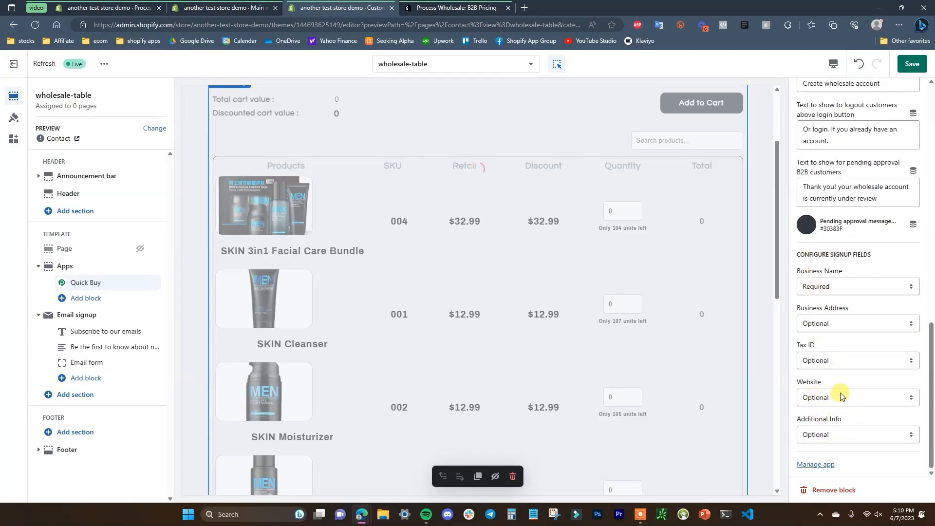
Return to the start of the Quick Buy block settings and save the wholesale-table template
scroll(843, 395, "up", 2)
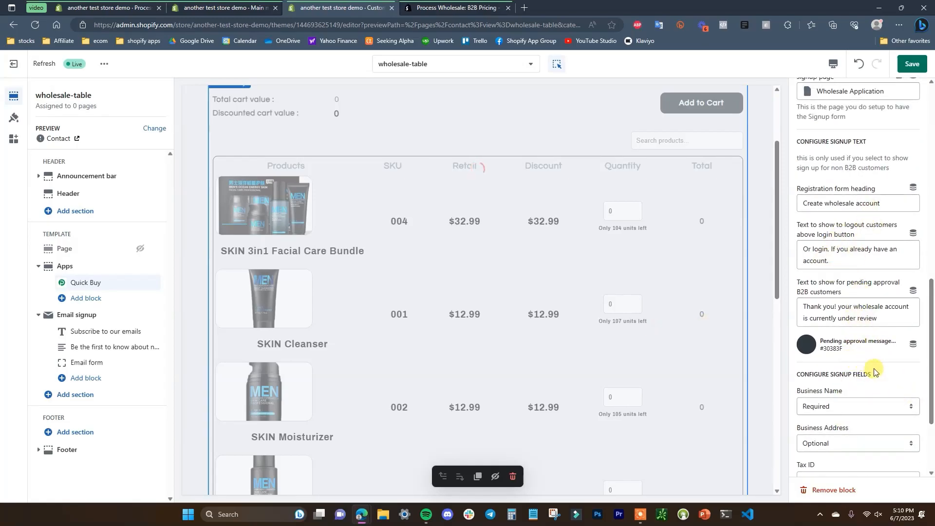
scroll(873, 372, "up", 10)
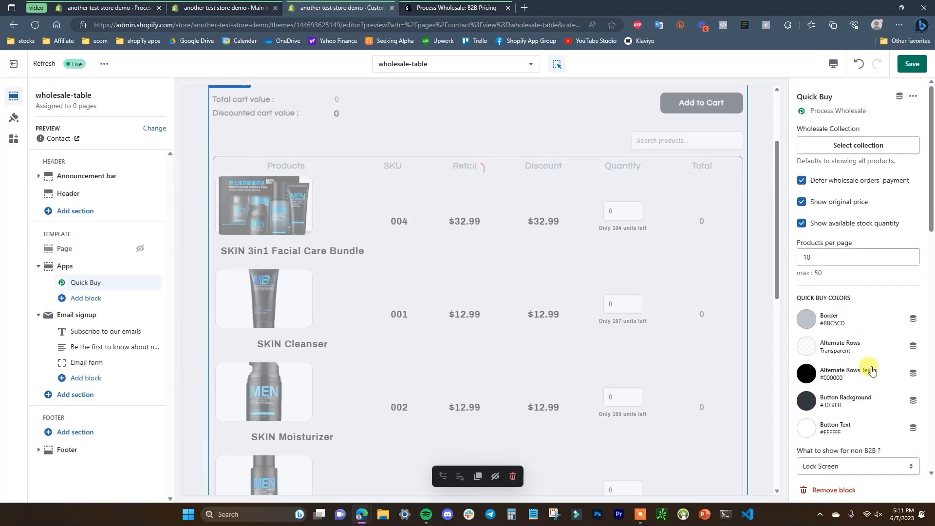
left_click(912, 64)
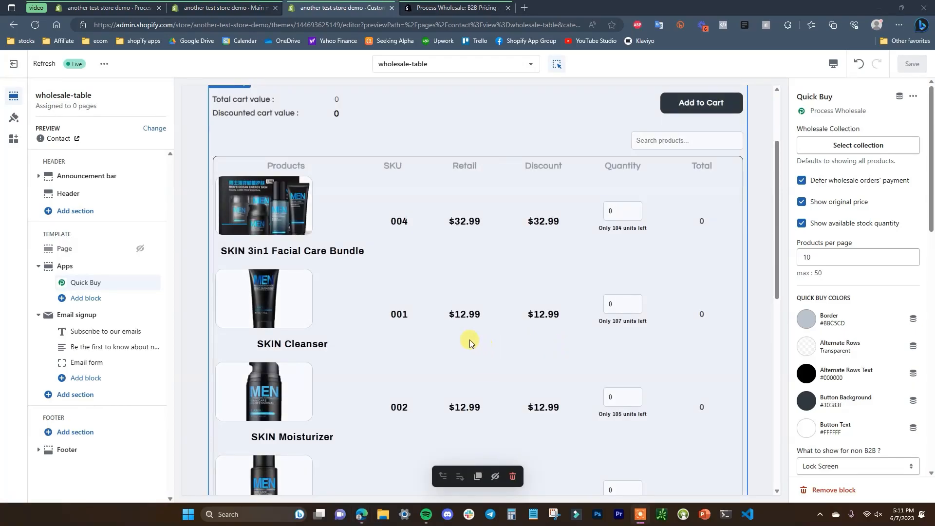
Create a store page titled "Wholesale Order" with the wholesale-table theme template and save it
left_click(247, 5)
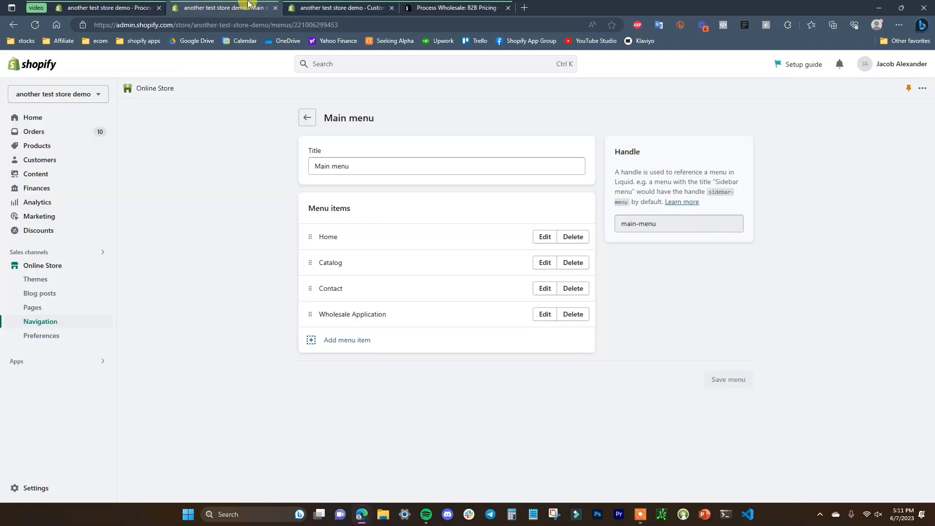
left_click(68, 307)
left_click(891, 120)
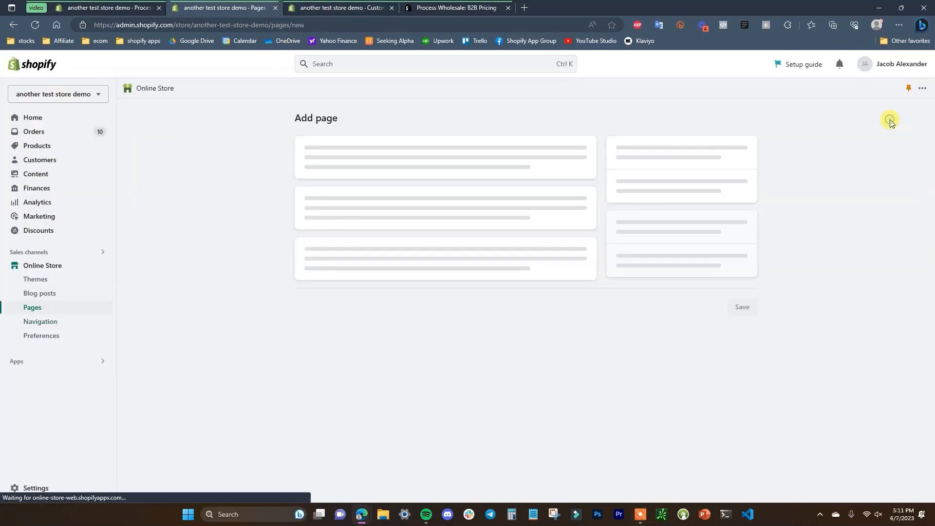
left_click(437, 167)
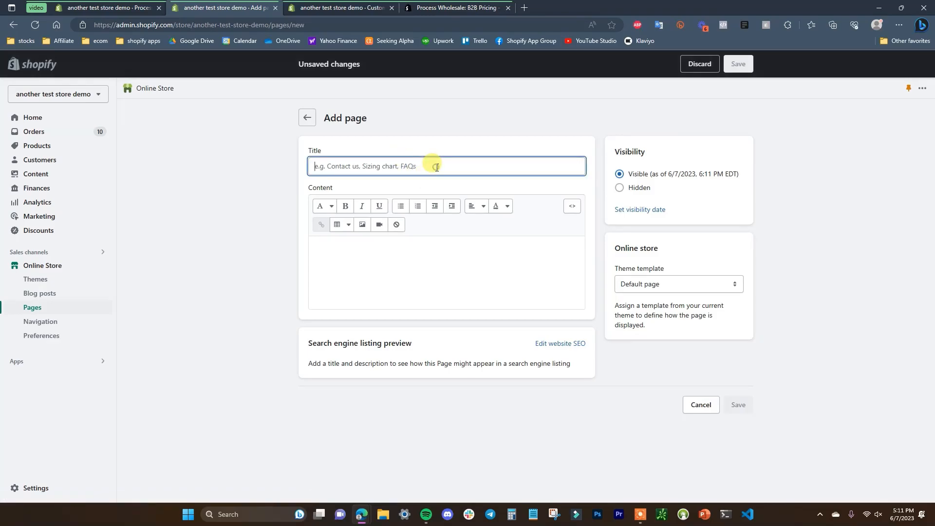
type("Wholesale Order")
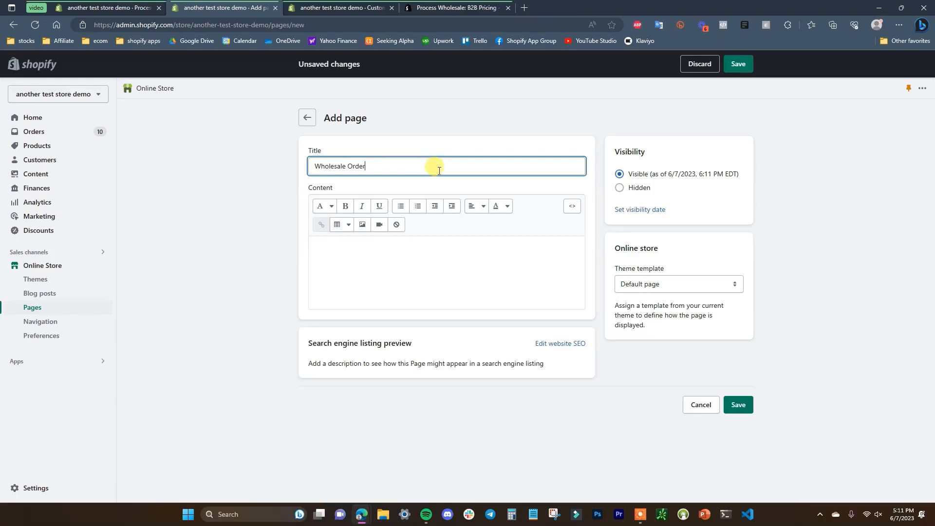
left_click(725, 284)
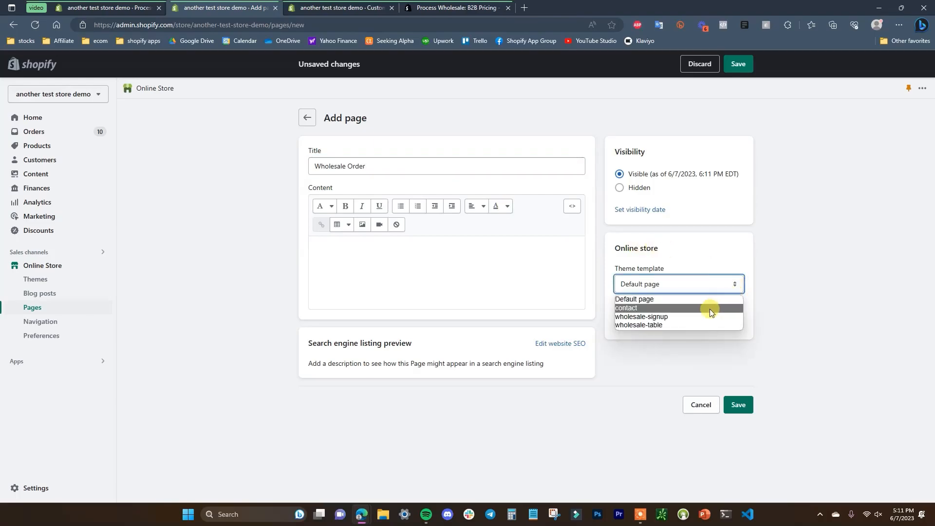
left_click(665, 325)
left_click(736, 404)
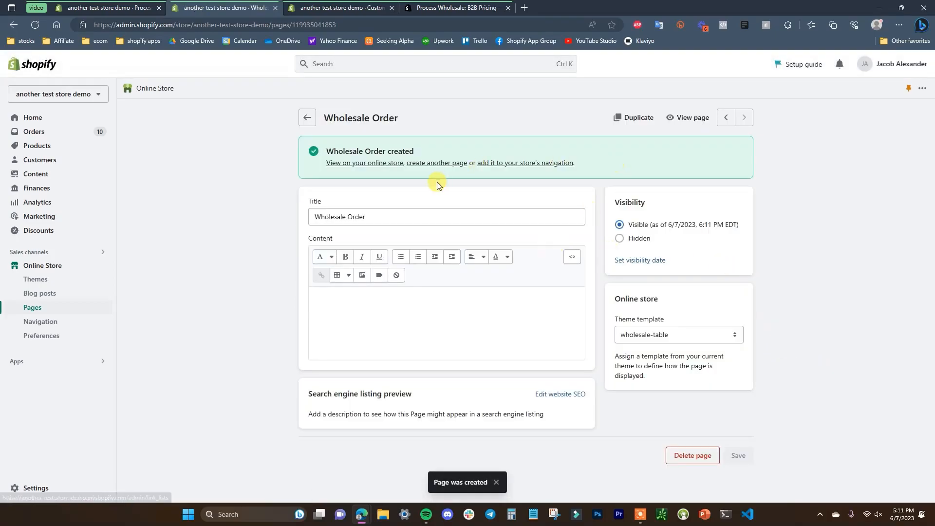
View the Wholesale Order page on the live storefront and close it again
left_click(684, 118)
left_click(452, 12)
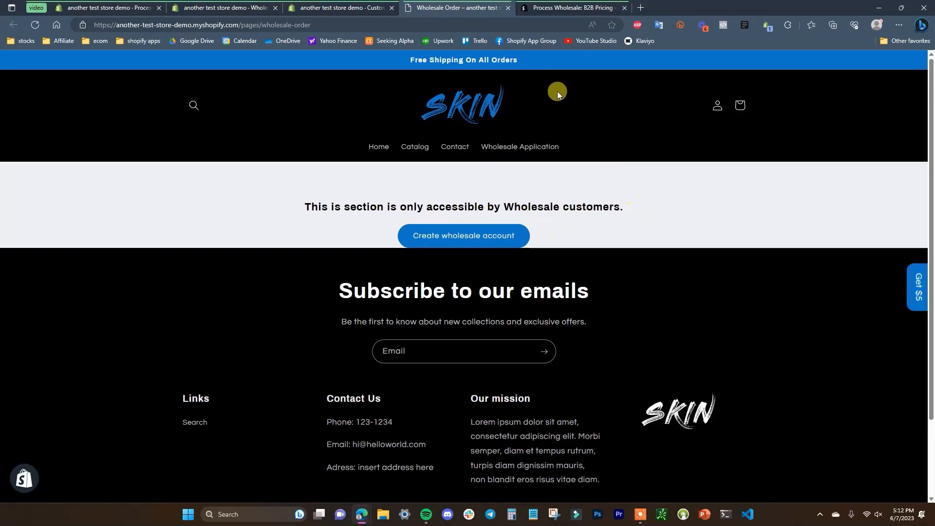
left_click(508, 7)
Add a main menu item linking to the Wholesale Order page and save the menu
left_click(238, 6)
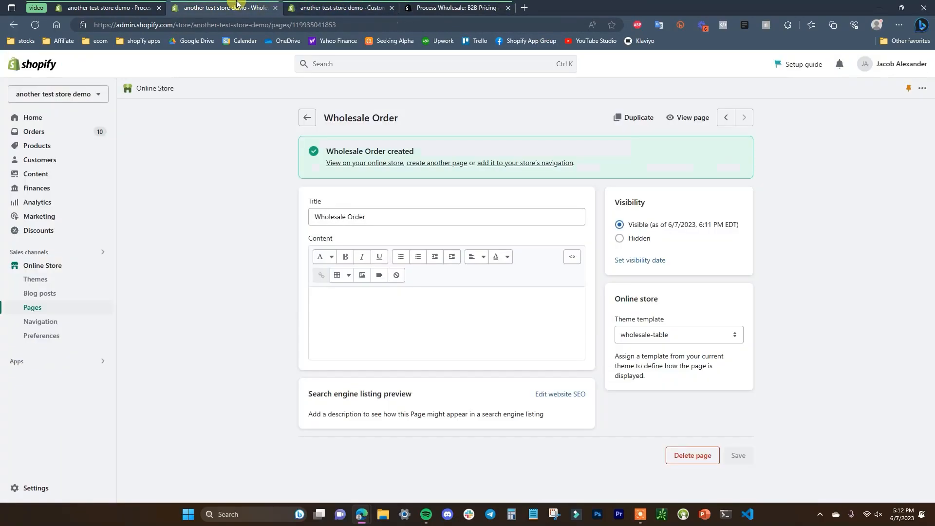
left_click(515, 165)
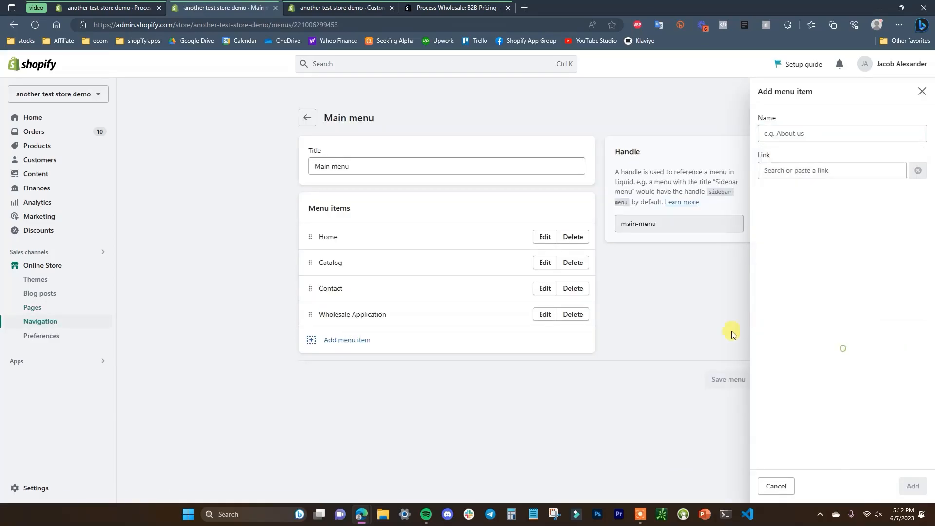
left_click(829, 169)
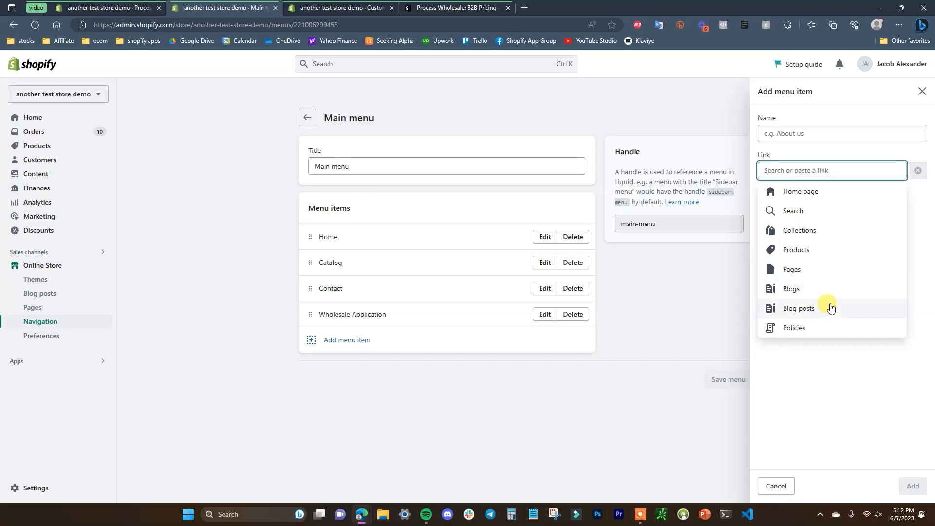
left_click(804, 272)
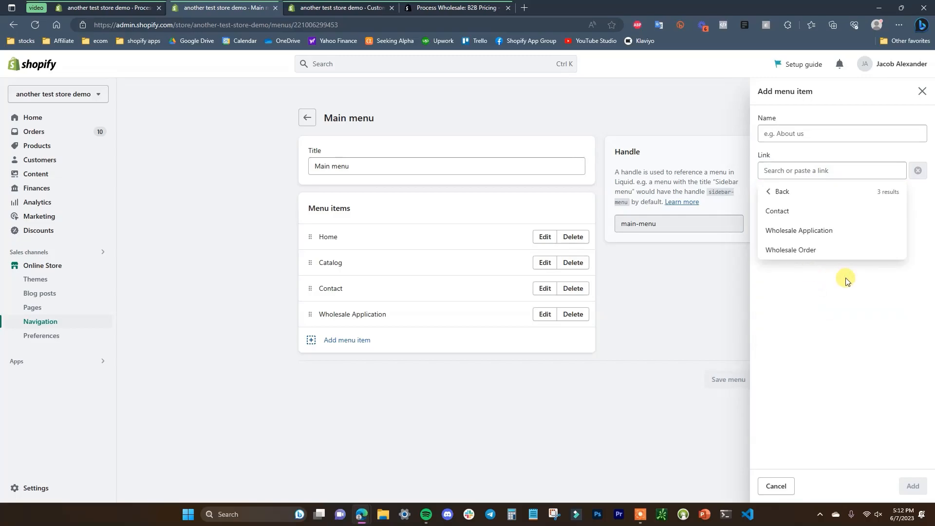
left_click(824, 248)
left_click(913, 487)
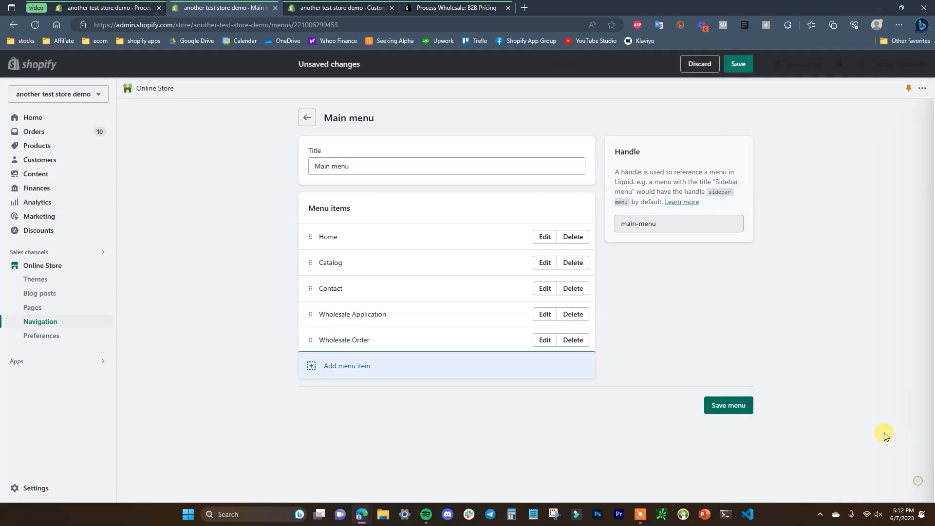
left_click(725, 410)
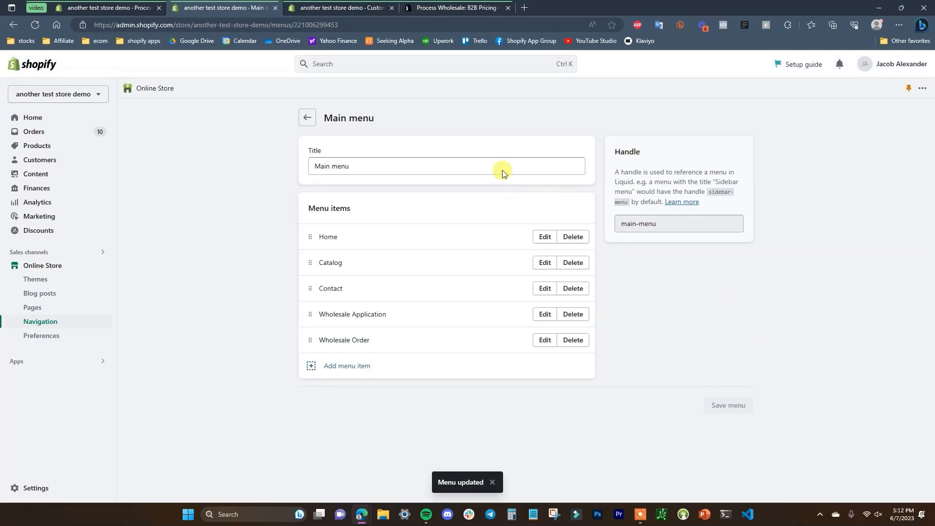
Leave the menu editor and open the installed Process Wholesale app
left_click(309, 126)
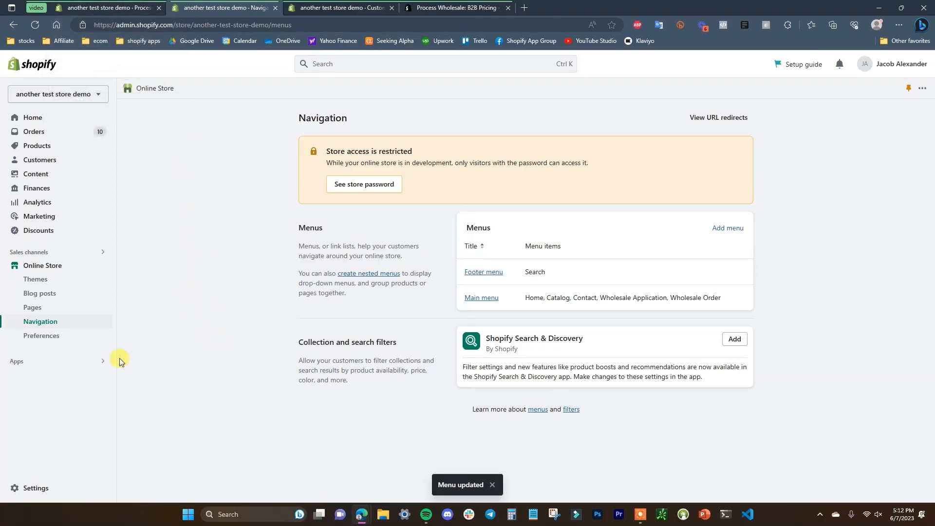
left_click(87, 361)
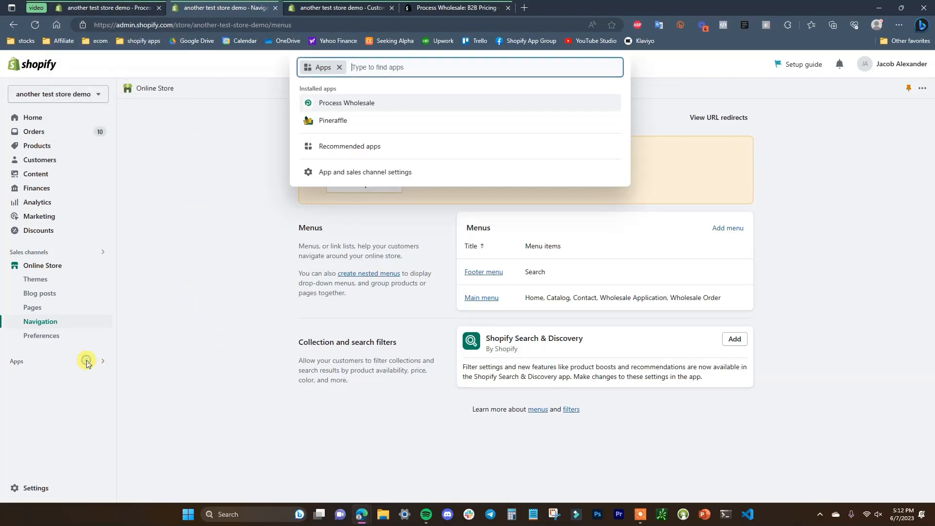
left_click(398, 103)
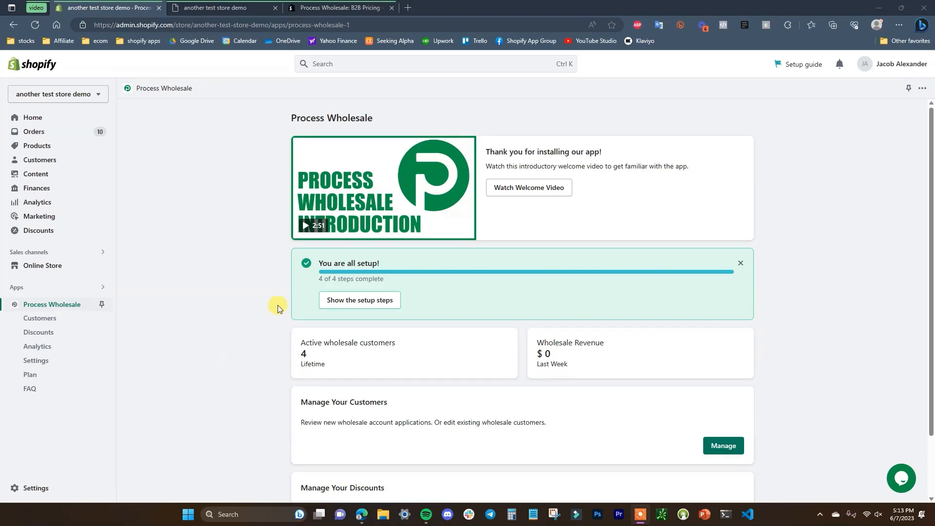
Check the Wholesale Order and Wholesale Application pages from the storefront navigation
left_click(221, 8)
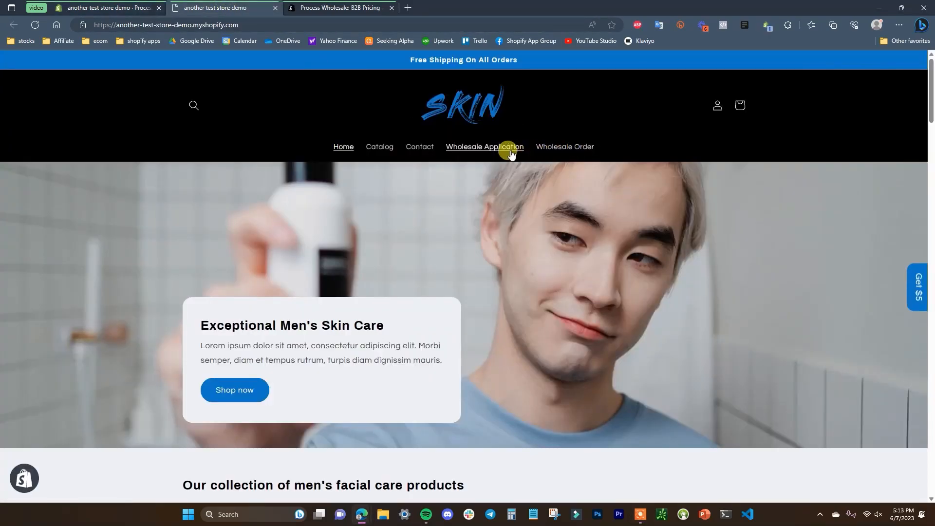
left_click(570, 147)
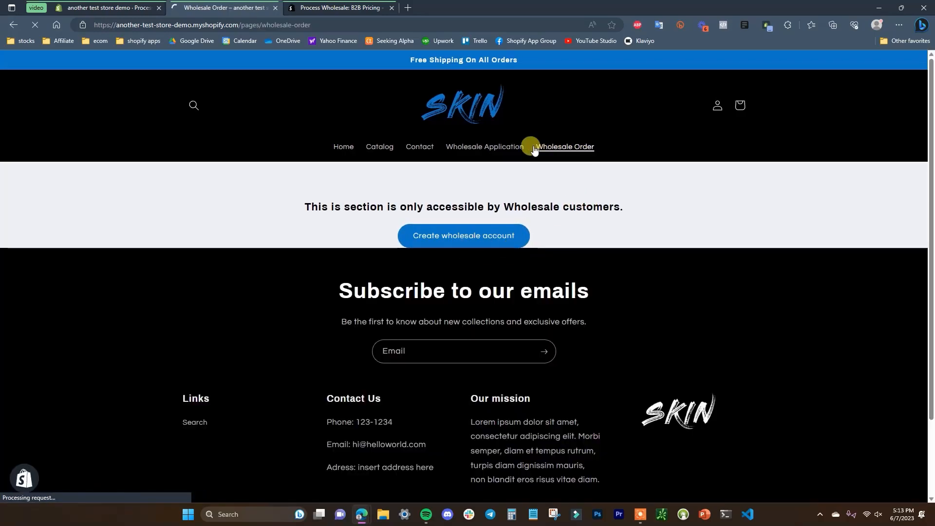
left_click(503, 146)
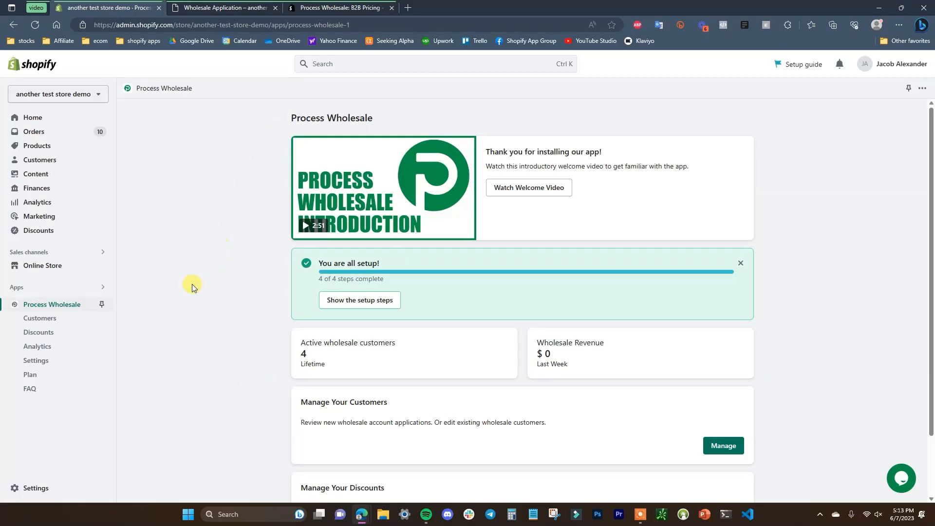
Review the pending and active B2B customer lists in Process Wholesale alongside the storefront's wholesale application form
left_click(65, 321)
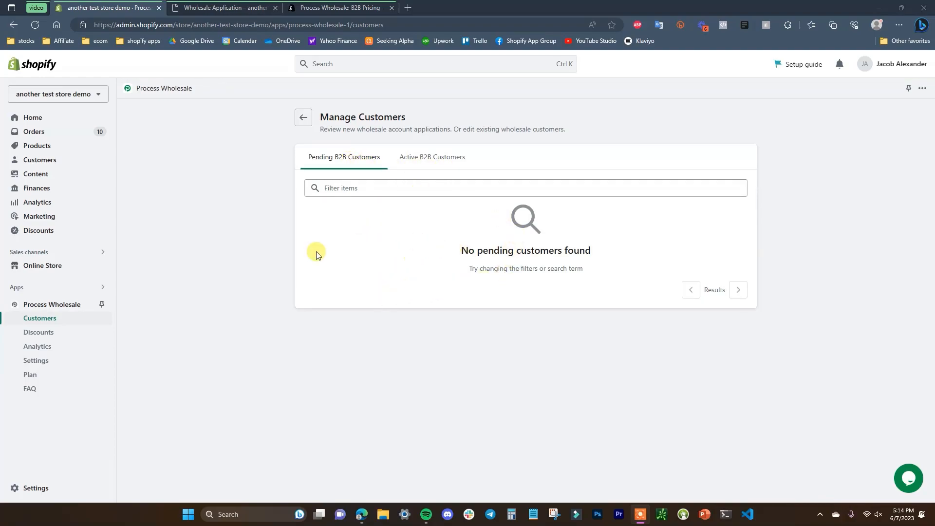
left_click(214, 7)
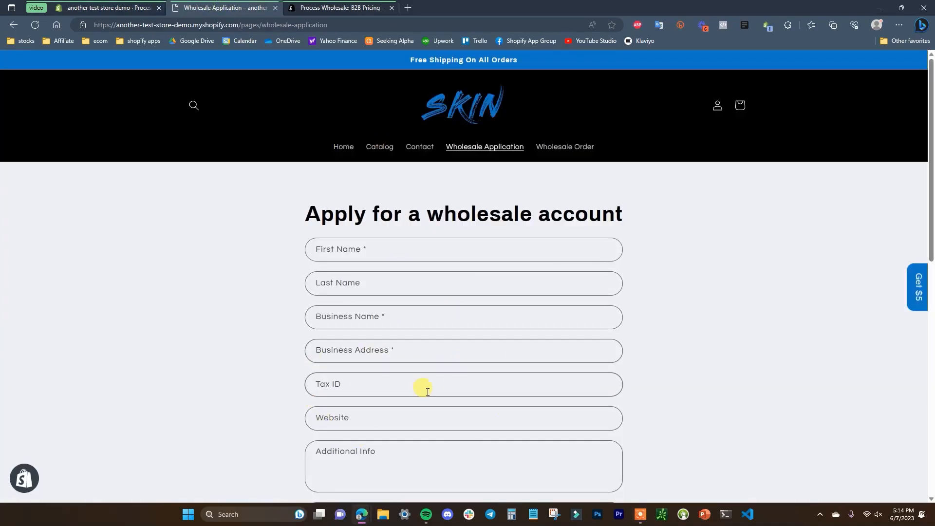
left_click(96, 5)
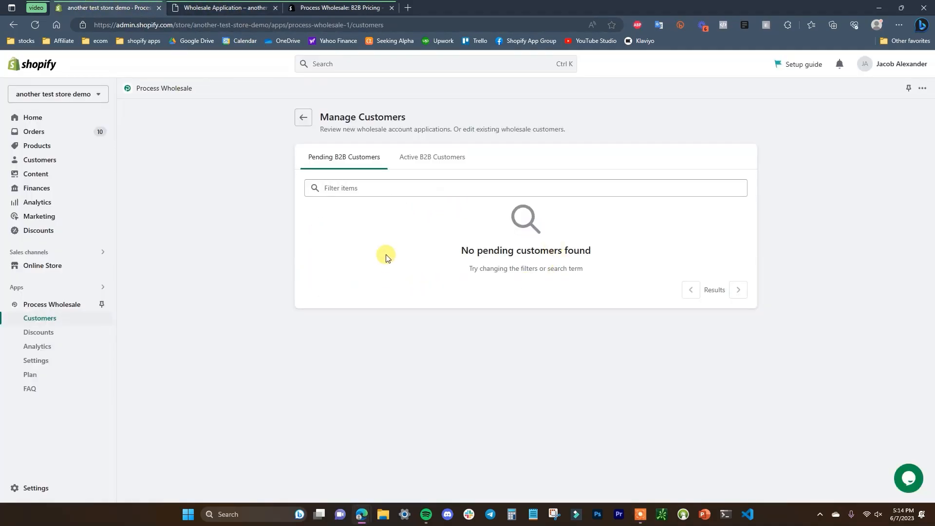
left_click(431, 164)
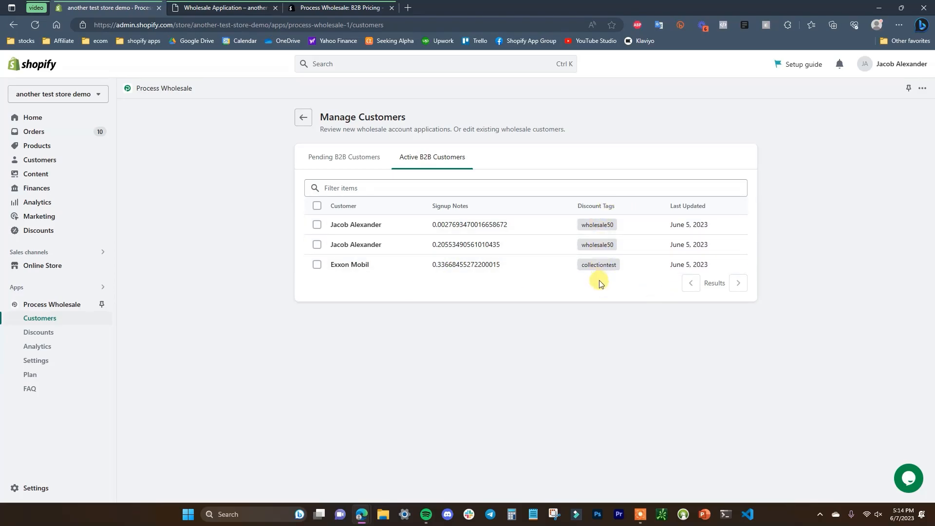
left_click(329, 161)
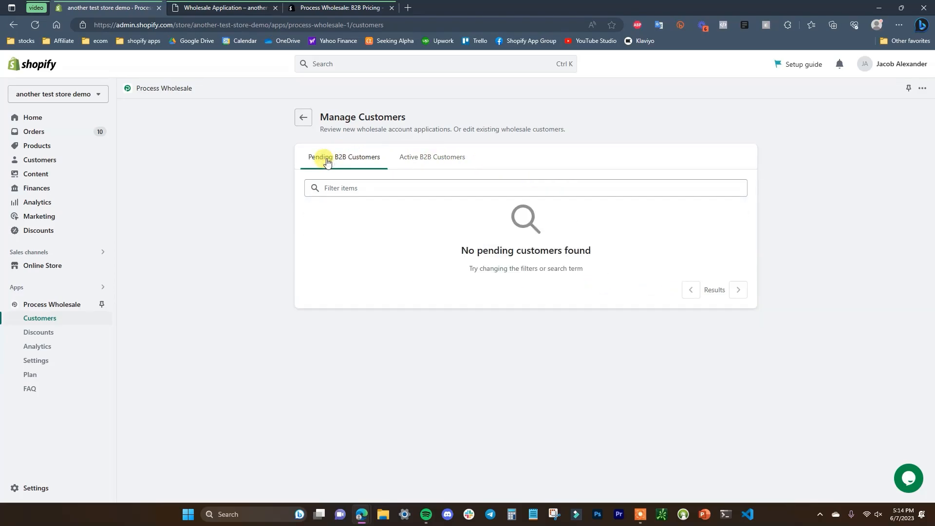
left_click(218, 10)
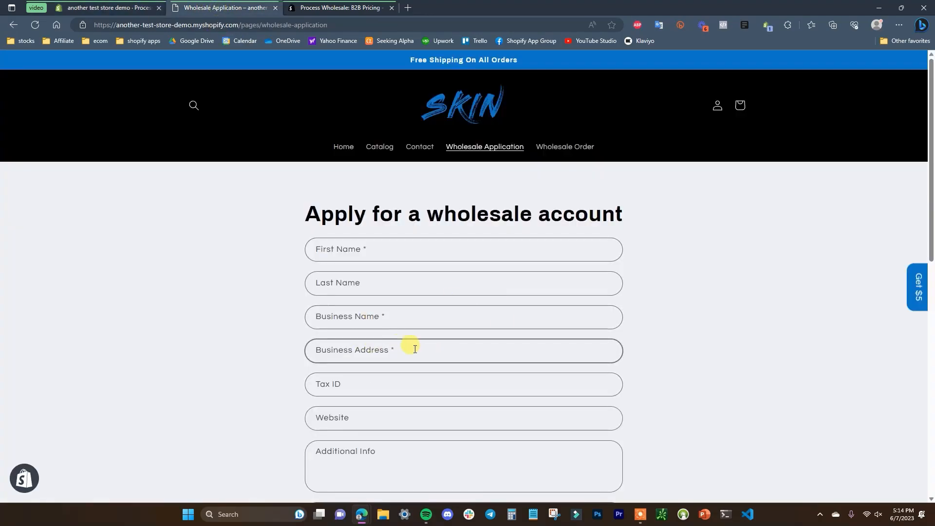
left_click(133, 9)
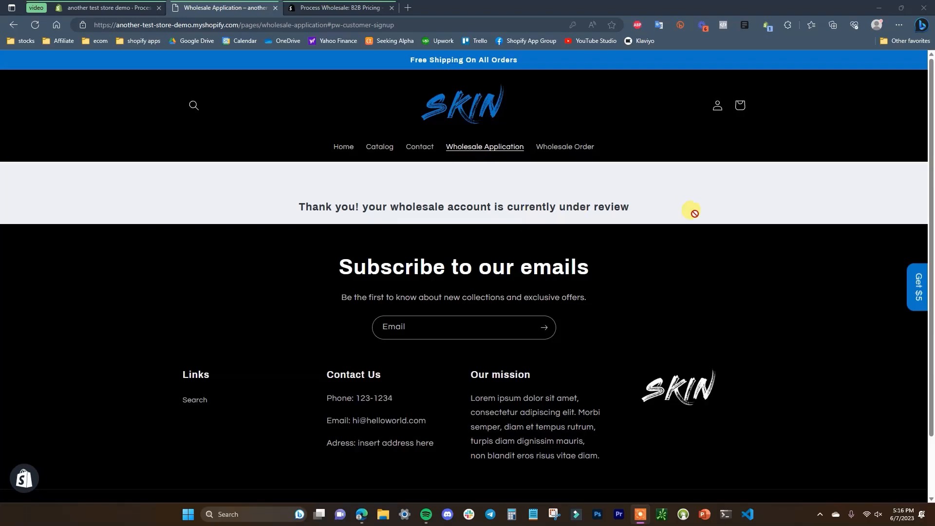
Check the Wholesale Order page, the catalog and the SKIN Cleanser product page as a pending wholesale customer
left_click(576, 152)
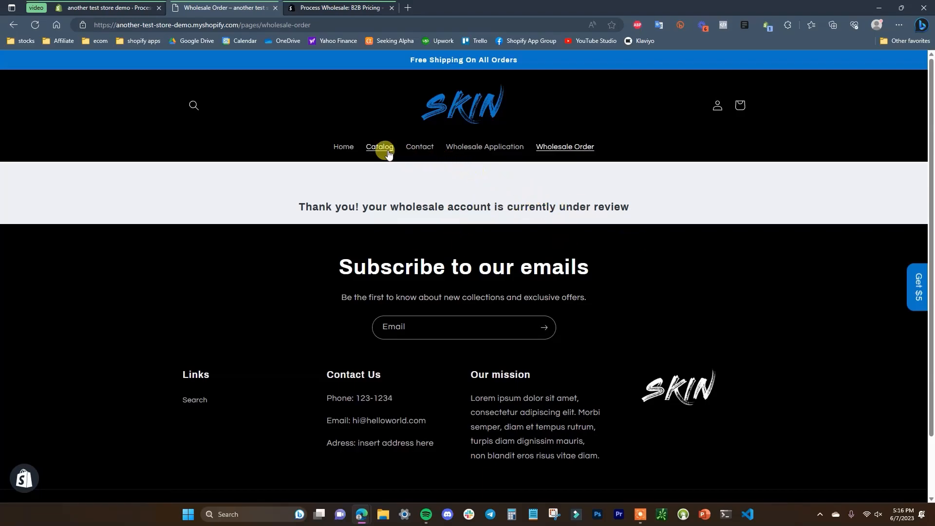
left_click(383, 153)
scroll(463, 299, "down", 5)
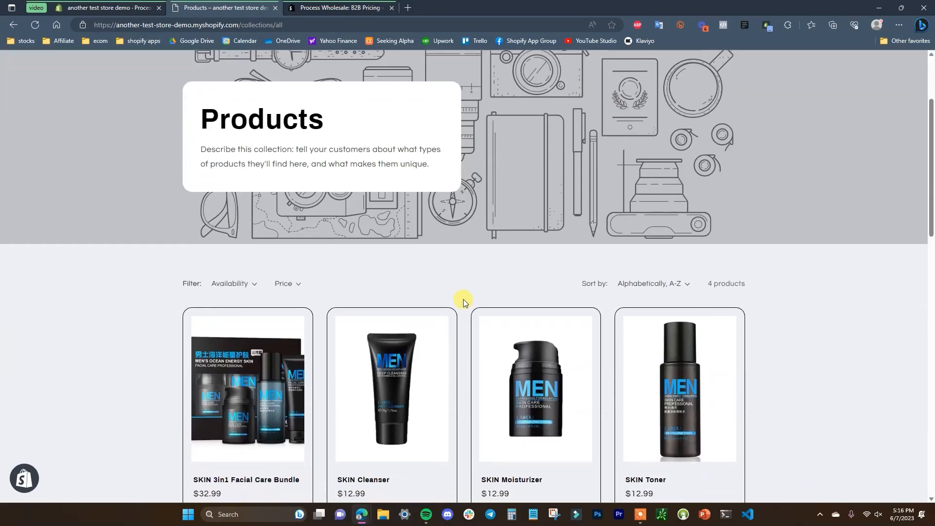
left_click(383, 341)
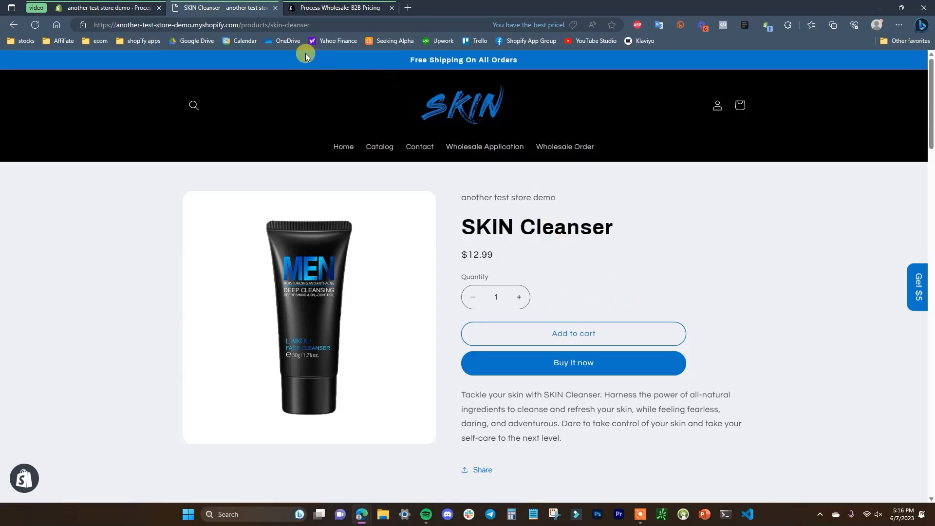
Return to Process Wholesale in the store admin, refresh the pending B2B customers and accept the Youtube Tutorials Inc. application
left_click(116, 6)
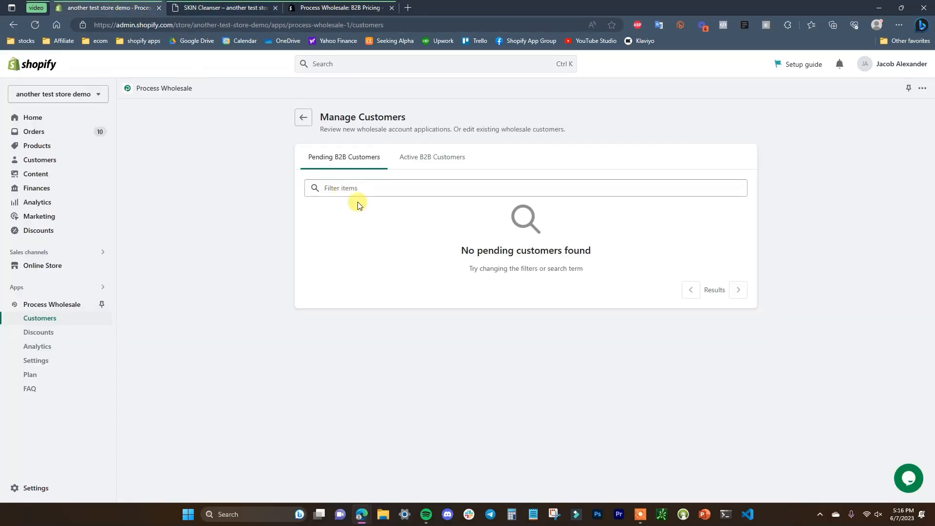
left_click(40, 27)
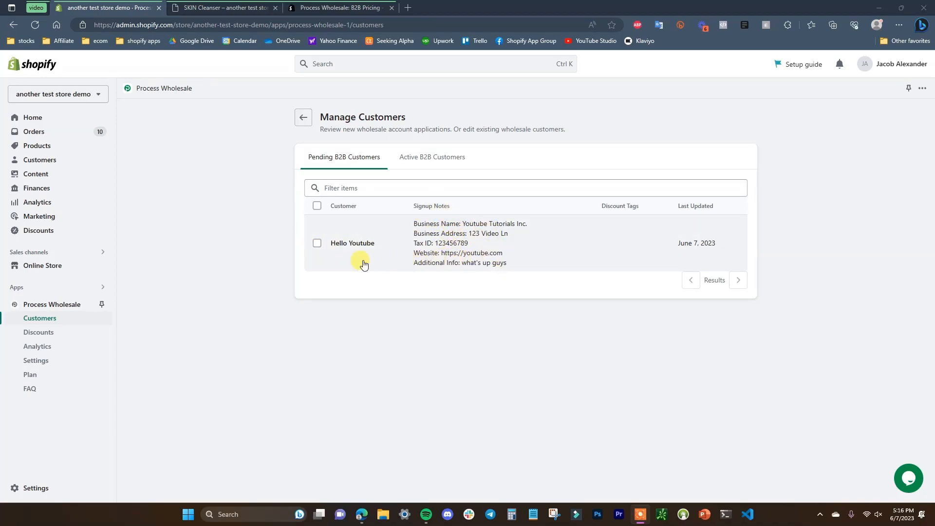
left_click(317, 243)
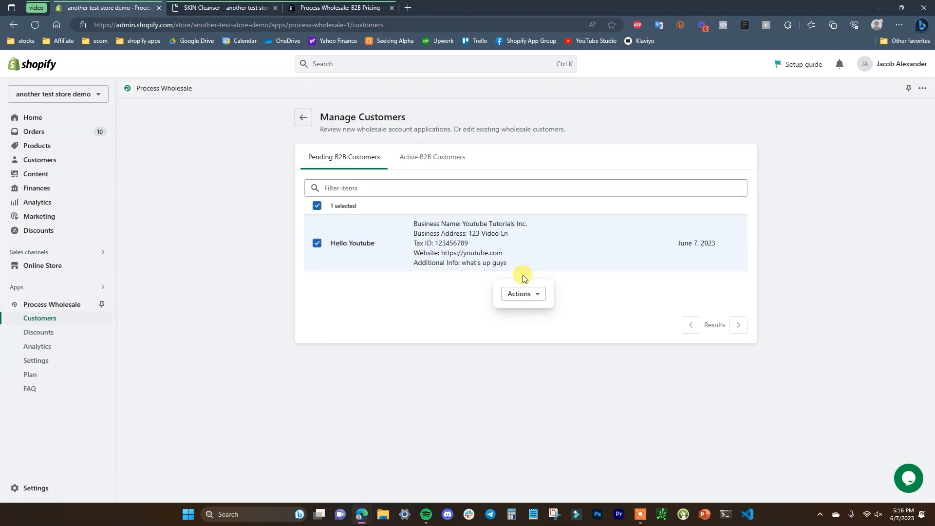
left_click(535, 299)
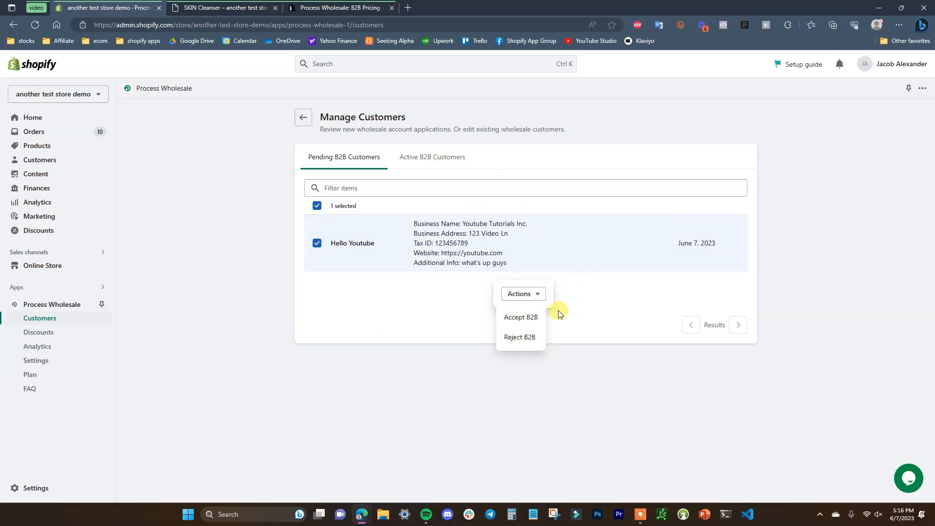
left_click(530, 323)
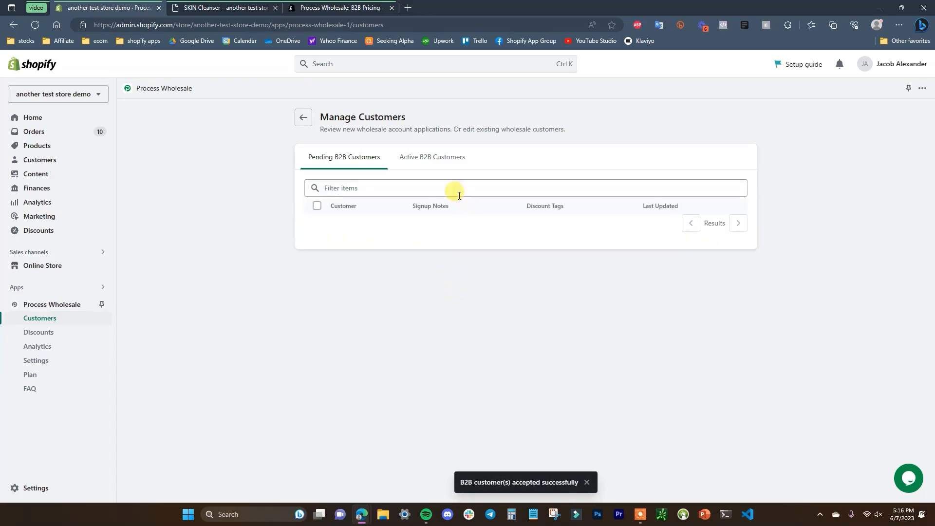
Review the refreshed active B2B customer list, including the full signup notes and available actions for the Youtube Tutorials Inc. customer
left_click(428, 165)
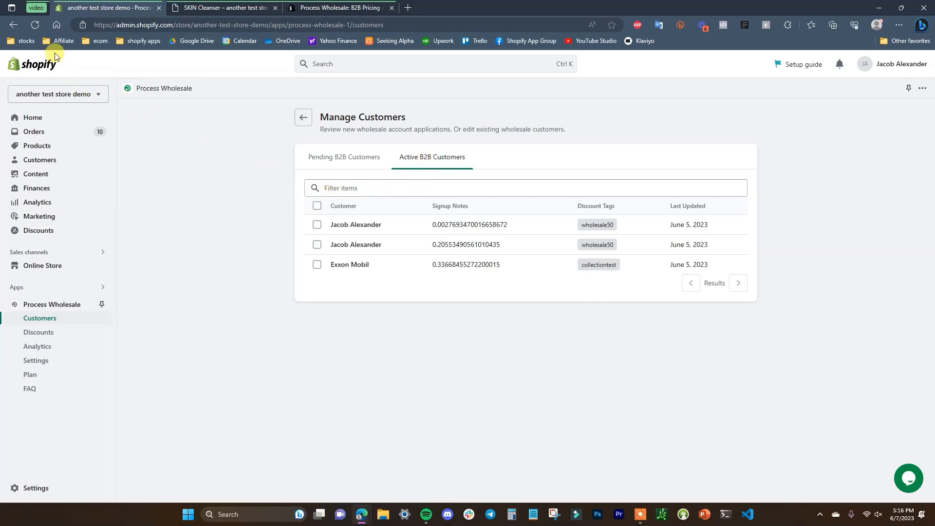
left_click(33, 24)
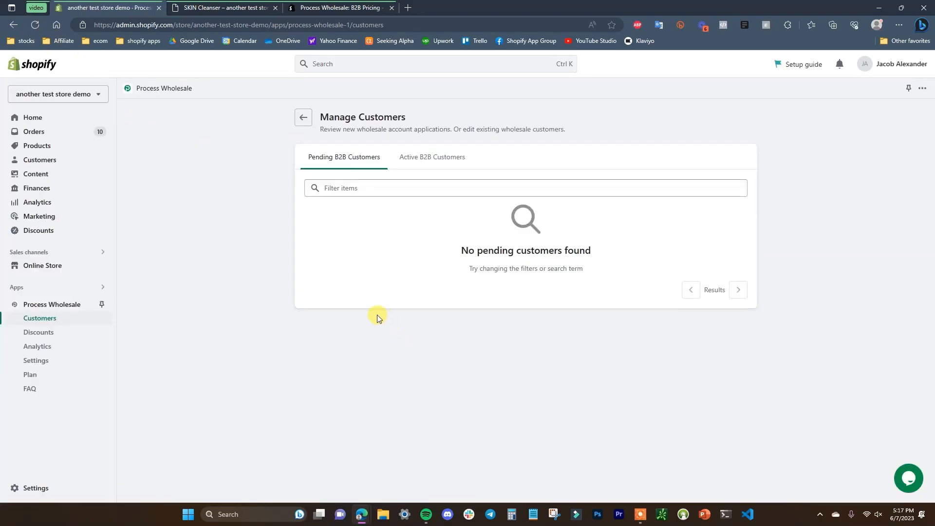
left_click(428, 157)
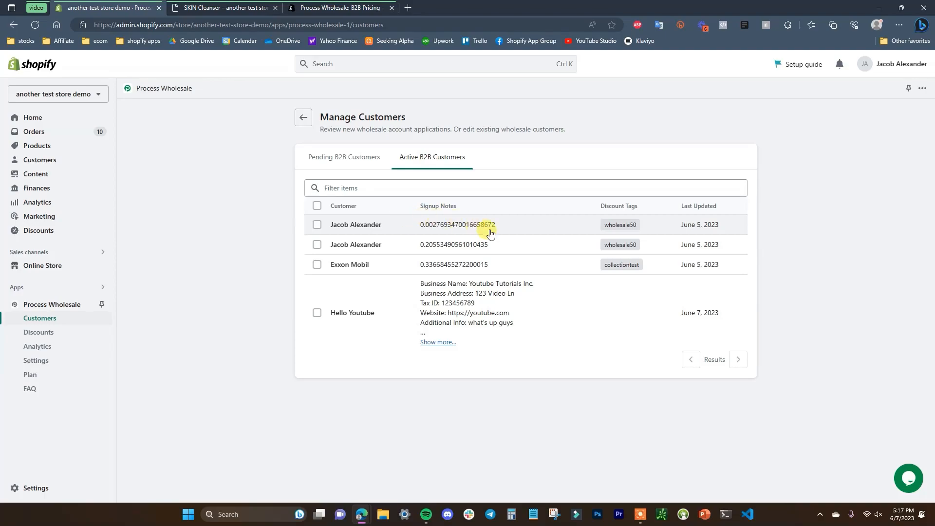
left_click(446, 343)
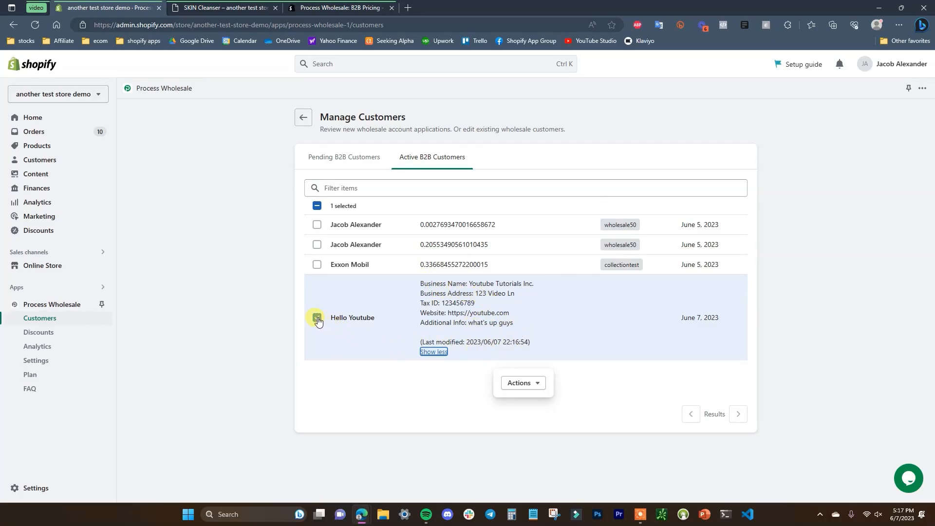
left_click(529, 383)
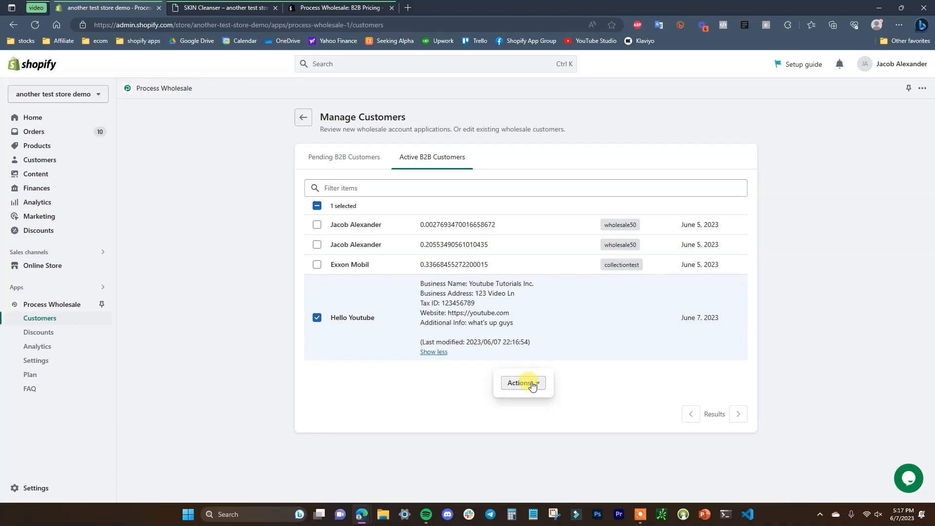
left_click(317, 321)
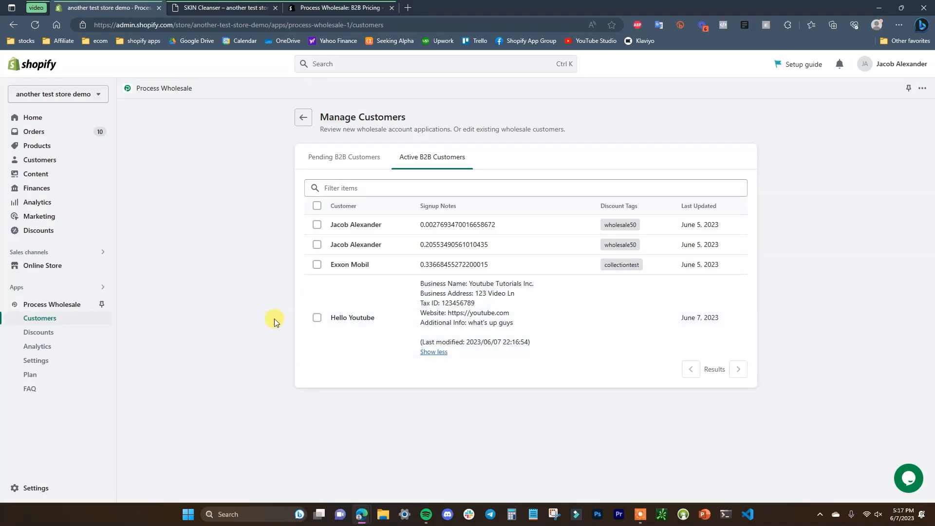
Check the prices on the storefront's SKIN Cleanser product page and Wholesale Order page as the accepted wholesale customer
left_click(217, 8)
left_click(35, 25)
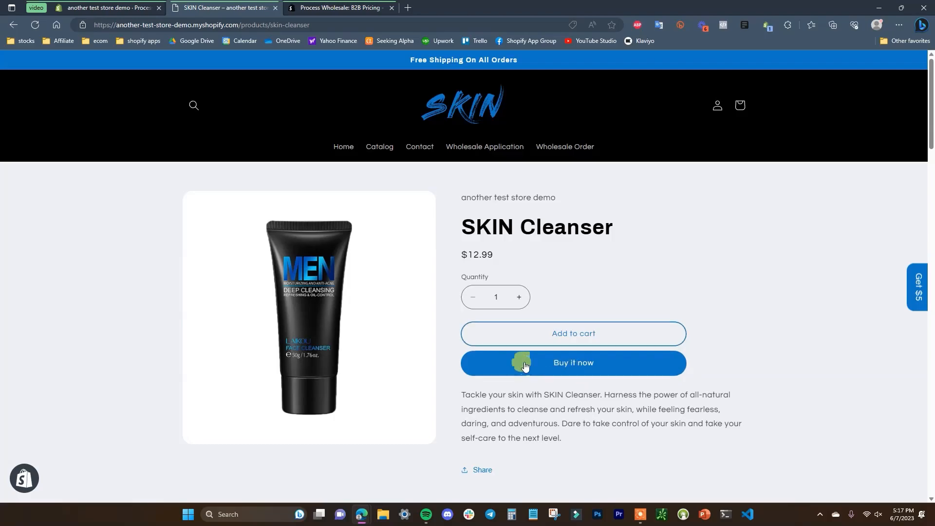
left_click(123, 5)
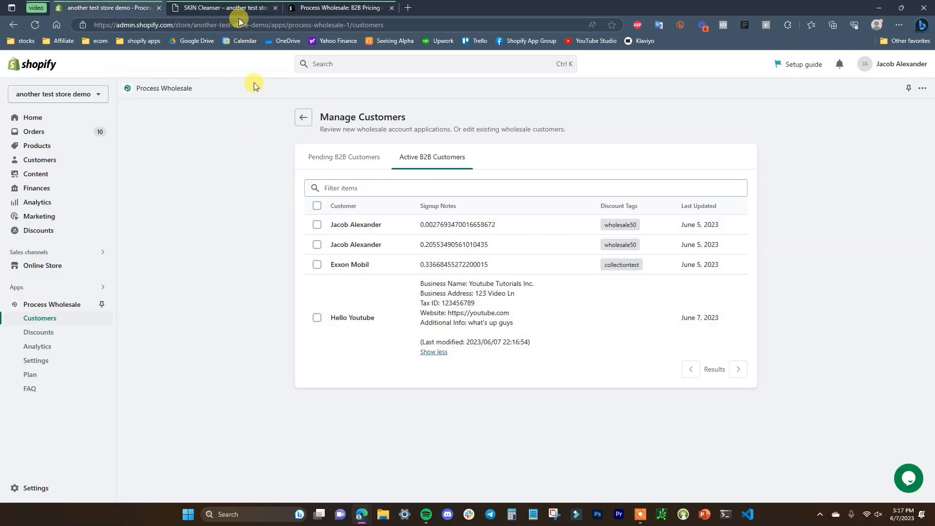
left_click(224, 7)
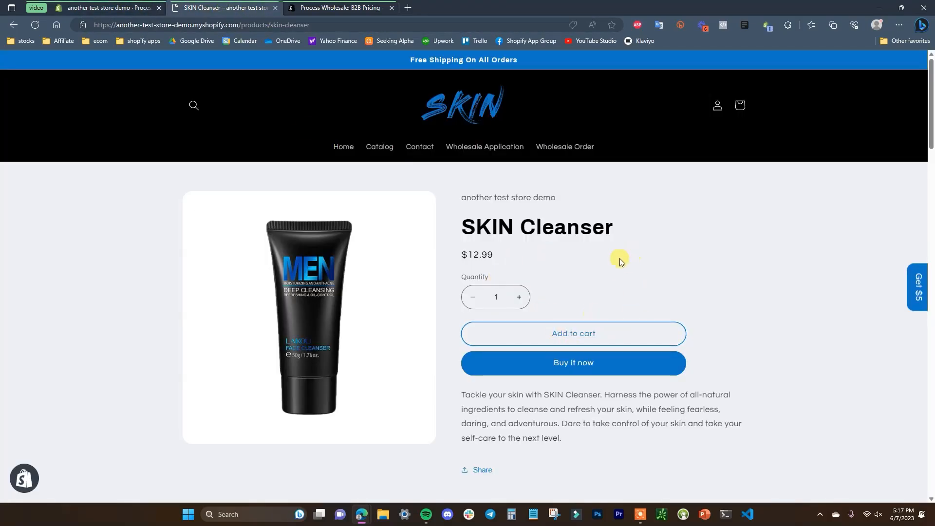
left_click(574, 146)
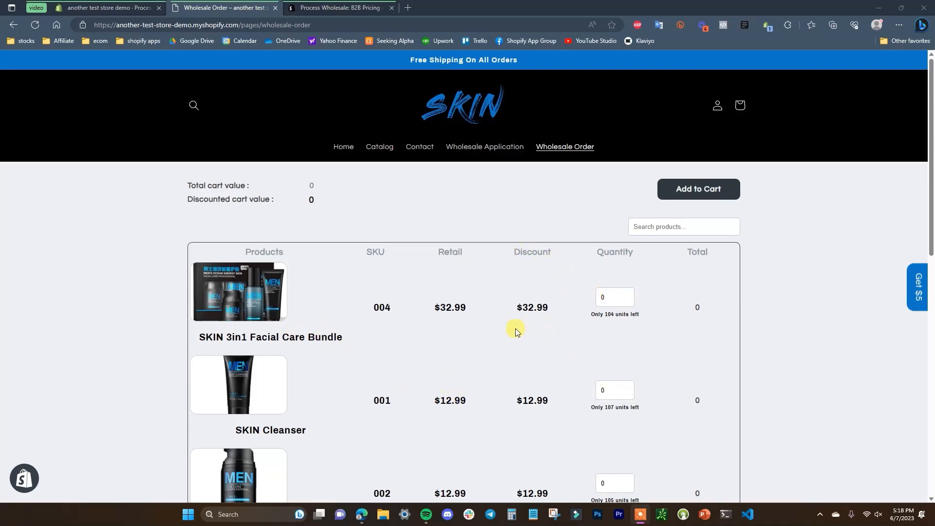
scroll(507, 332, "down", 1)
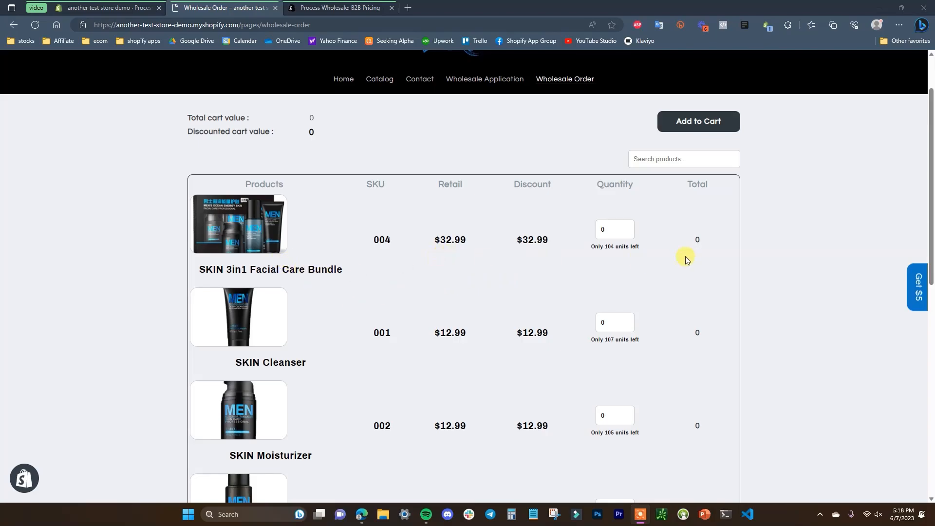
scroll(625, 262, "down", 1)
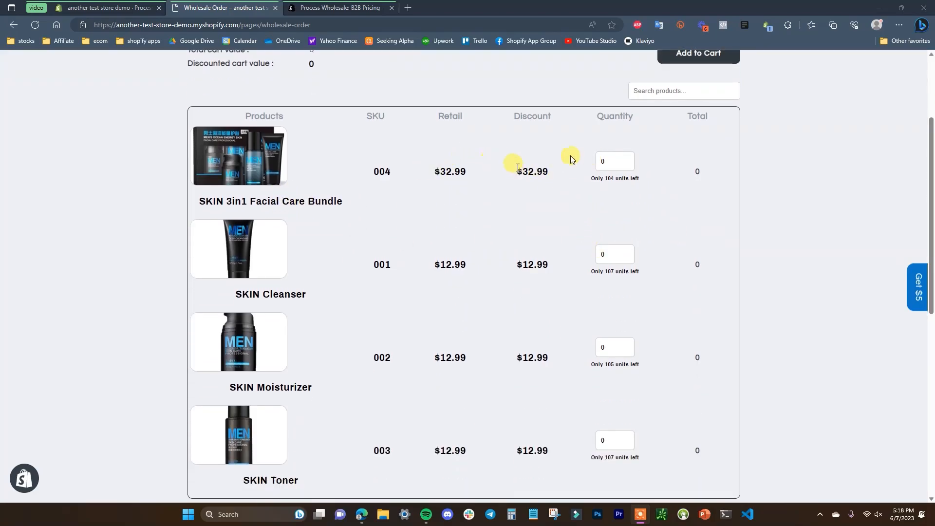
scroll(536, 349, "down", 1)
scroll(563, 345, "up", 2)
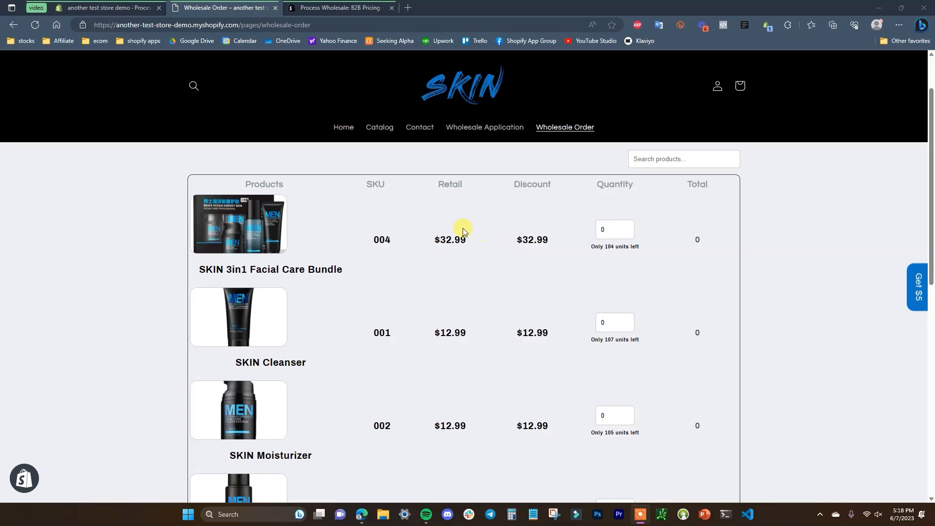
Start a new flat discount in Process Wholesale with the customer discount tag flatdiscountexample
left_click(117, 8)
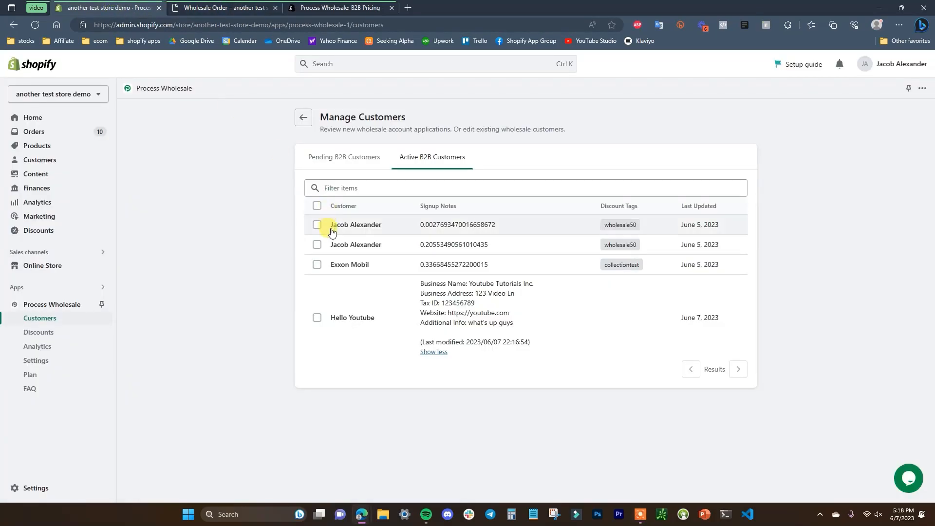
left_click(62, 335)
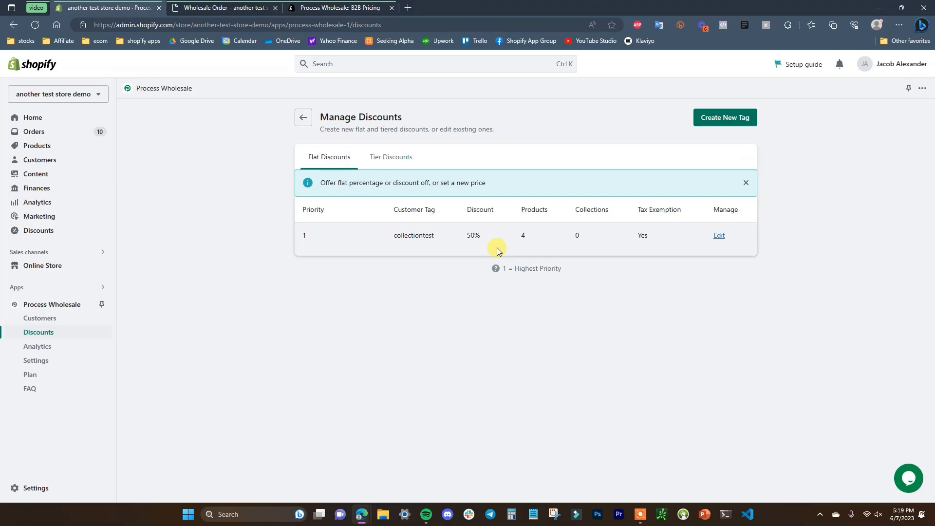
left_click(735, 122)
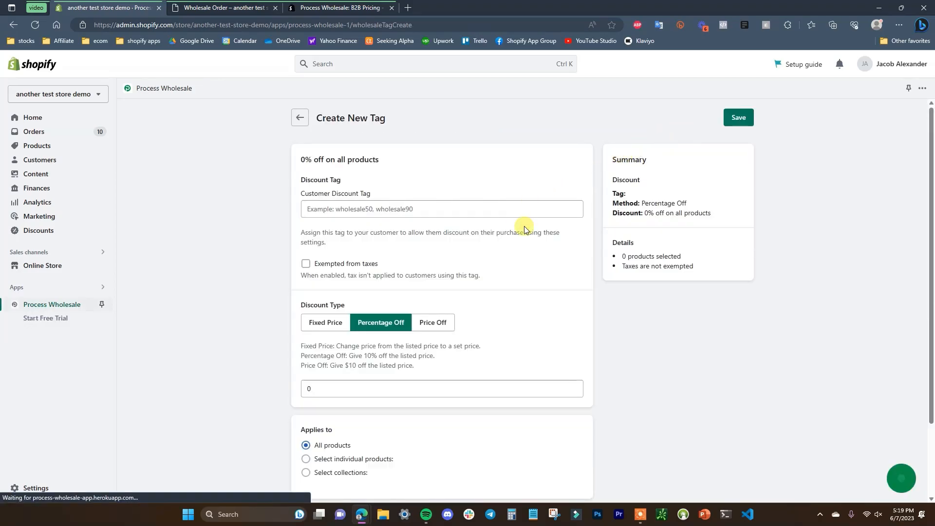
left_click(472, 209)
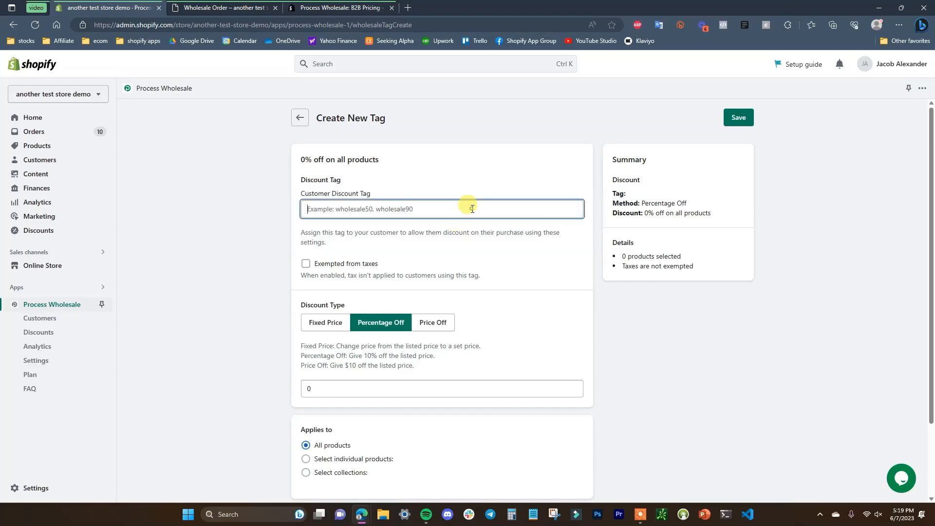
type("flatdiscountexample")
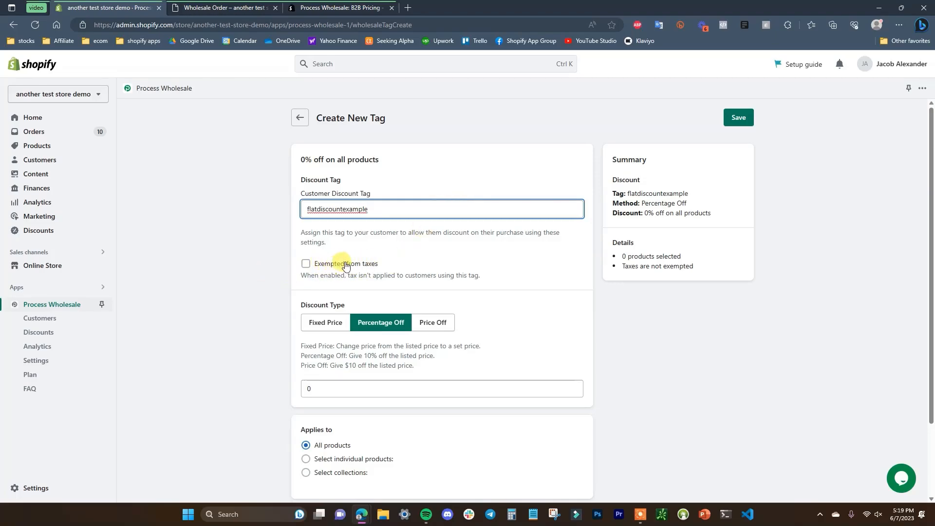
scroll(345, 269, "down", 1)
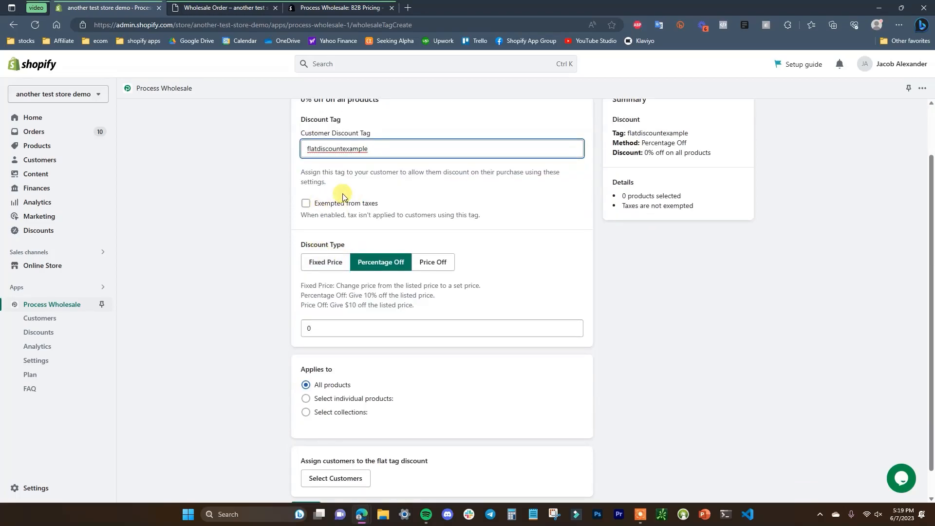
scroll(309, 245, "up", 1)
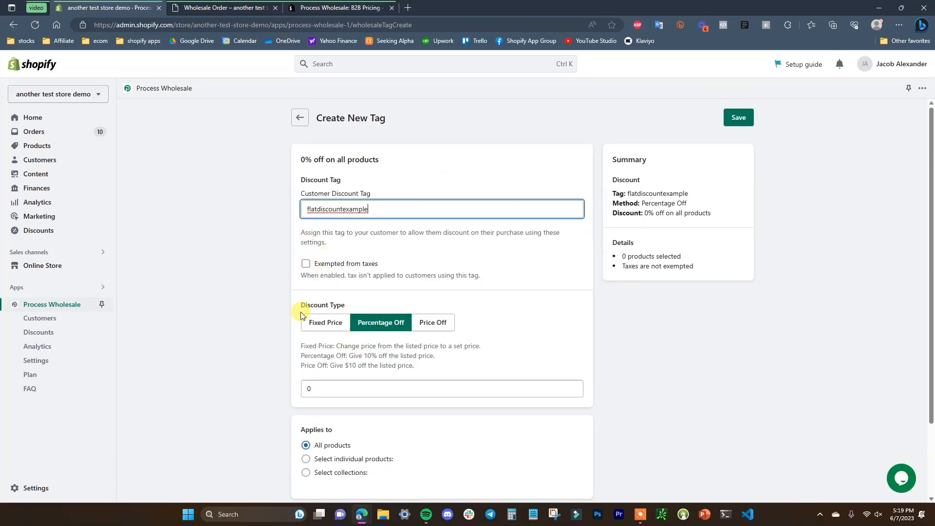
Set the flat discount to 25 percent off all products and save the tag
left_click(433, 325)
left_click(327, 325)
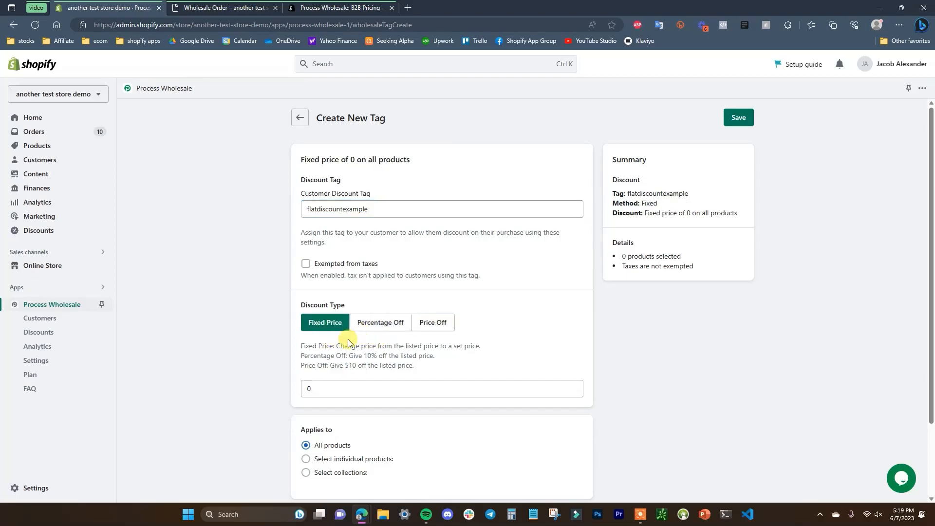
left_click(396, 323)
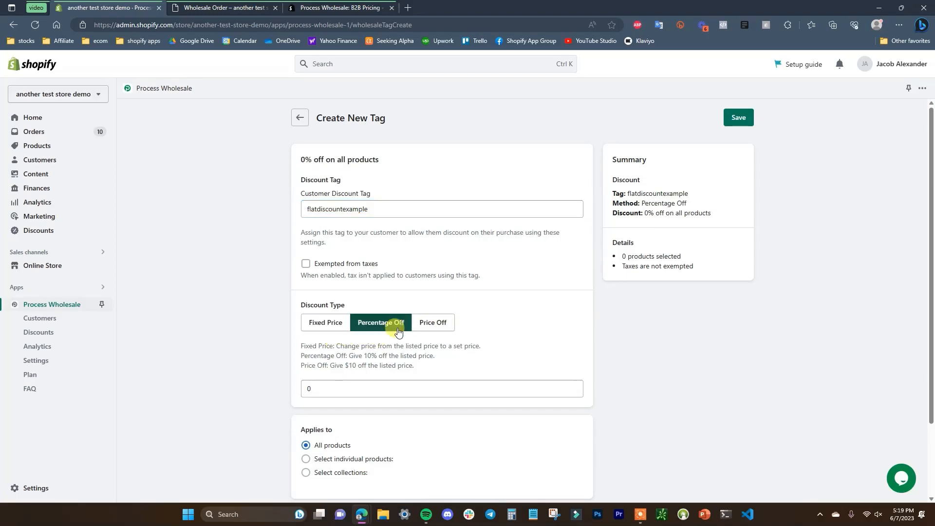
double_click(316, 392)
type("25")
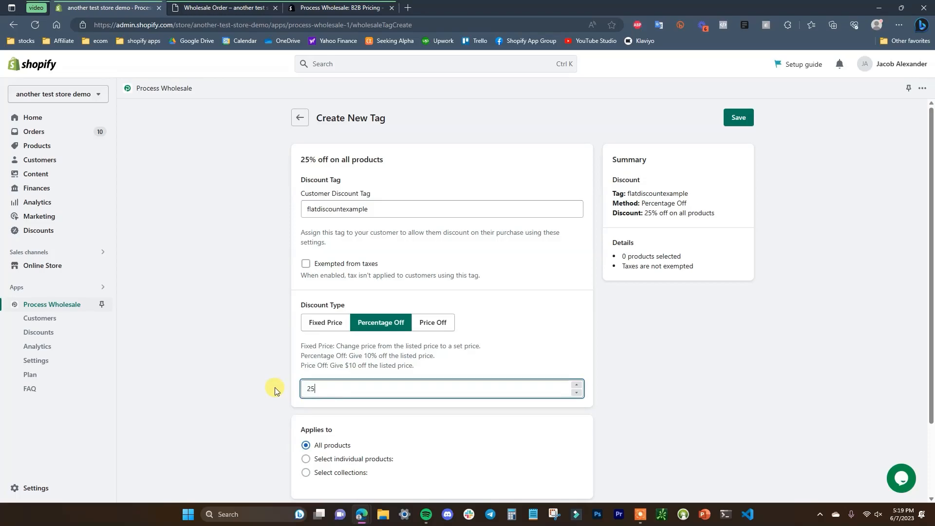
scroll(280, 411, "down", 2)
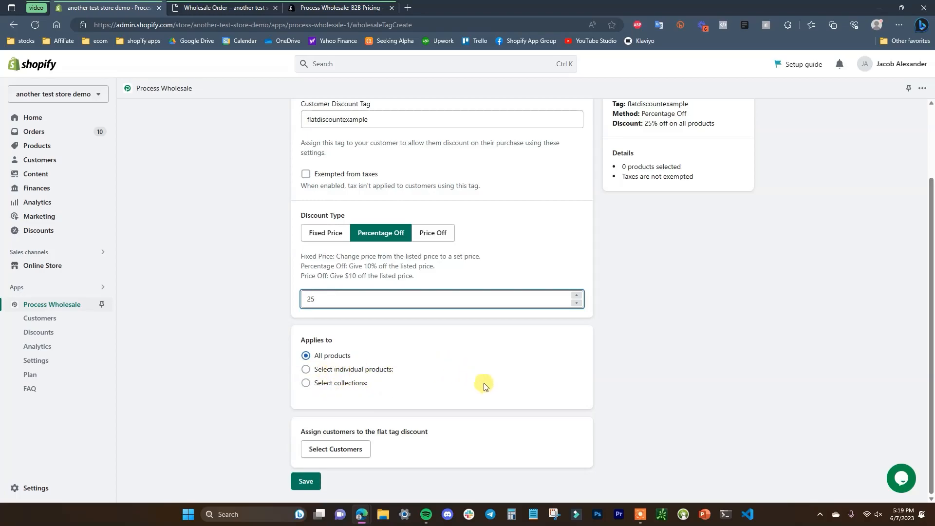
left_click(421, 438)
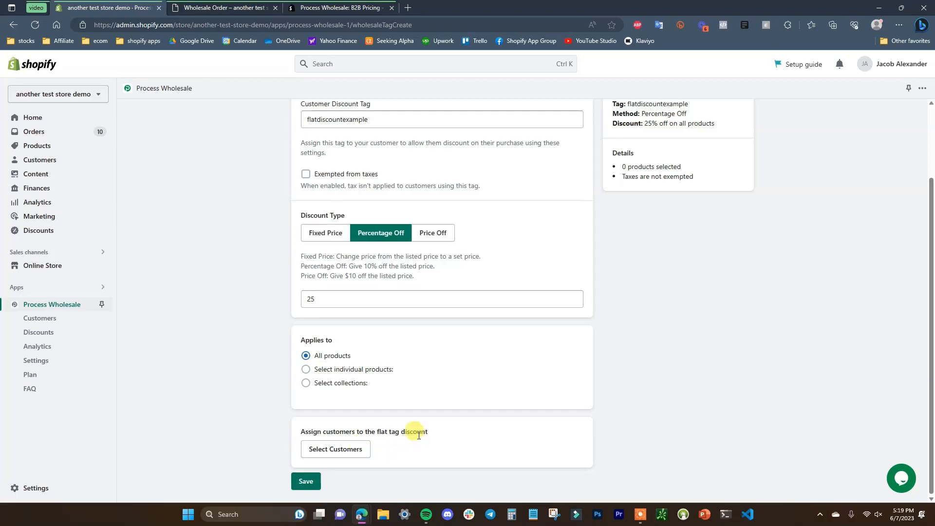
left_click(306, 481)
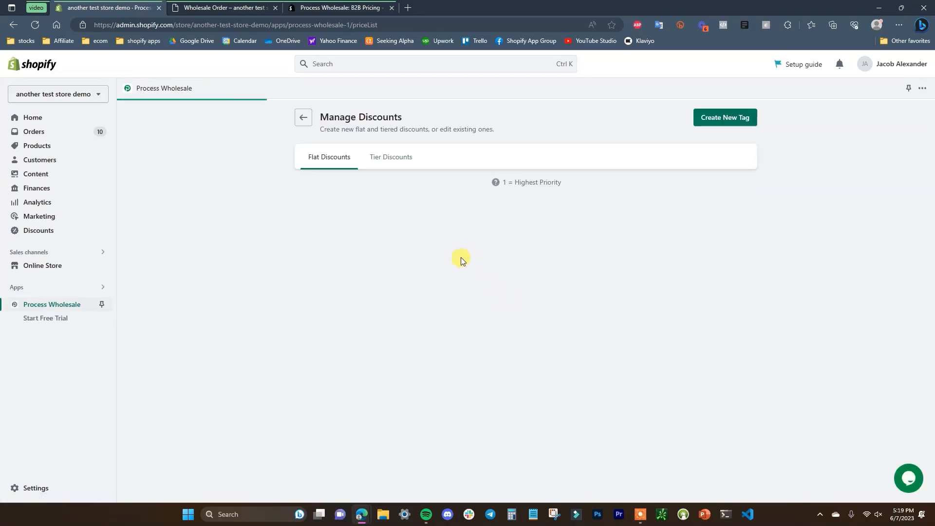
Start a new tier discount and review the Product Quantity and Loyalty methods, including the explanation of how loyalty discounts work
left_click(392, 155)
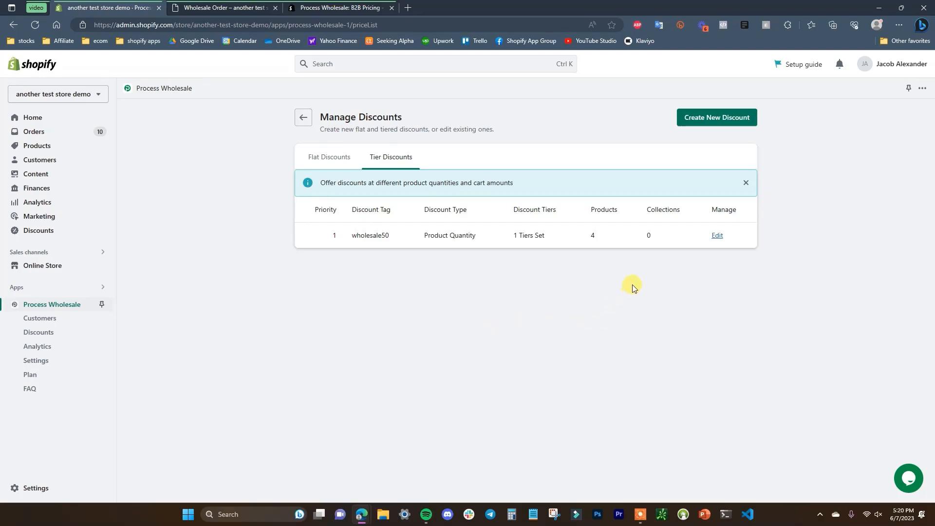
left_click(730, 123)
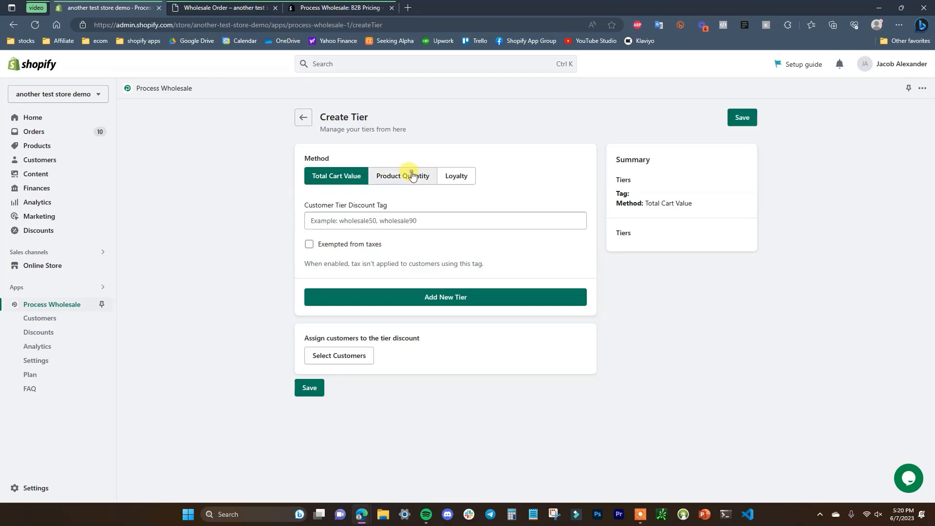
left_click(413, 177)
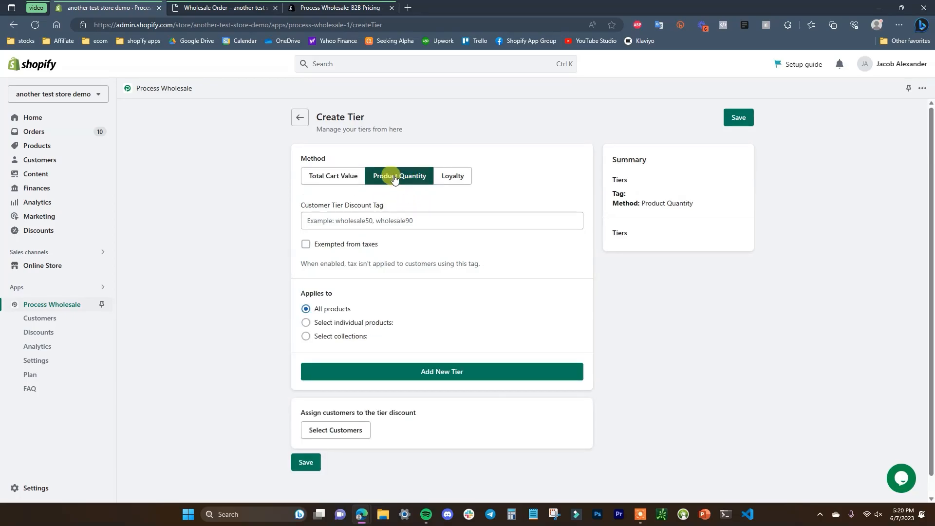
left_click(458, 181)
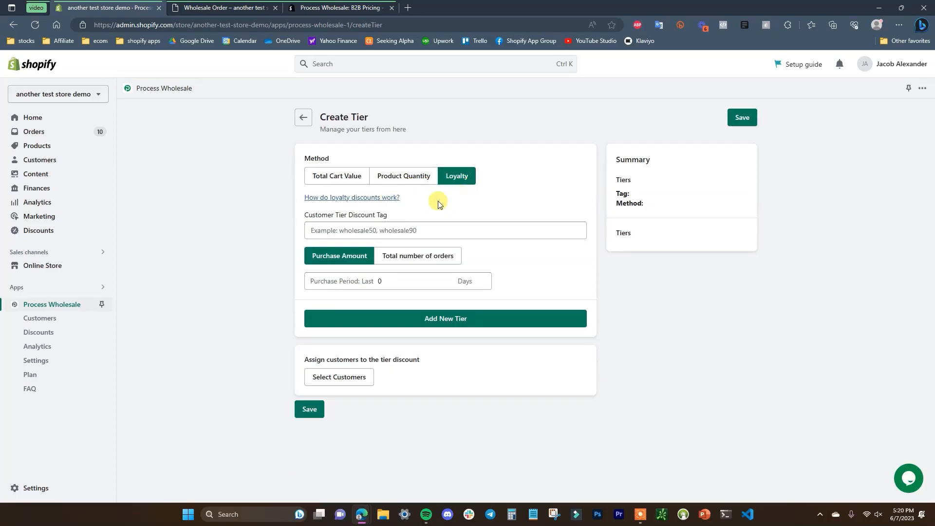
left_click(379, 198)
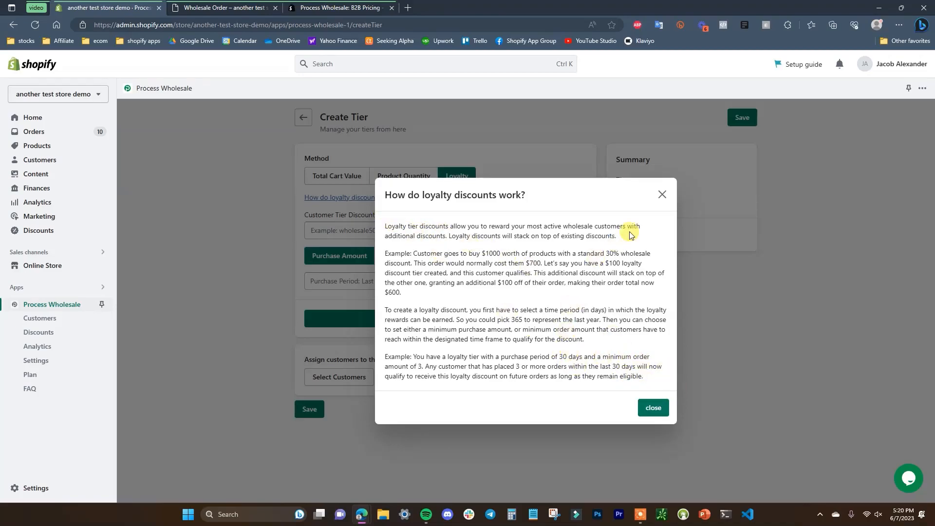
left_click(661, 195)
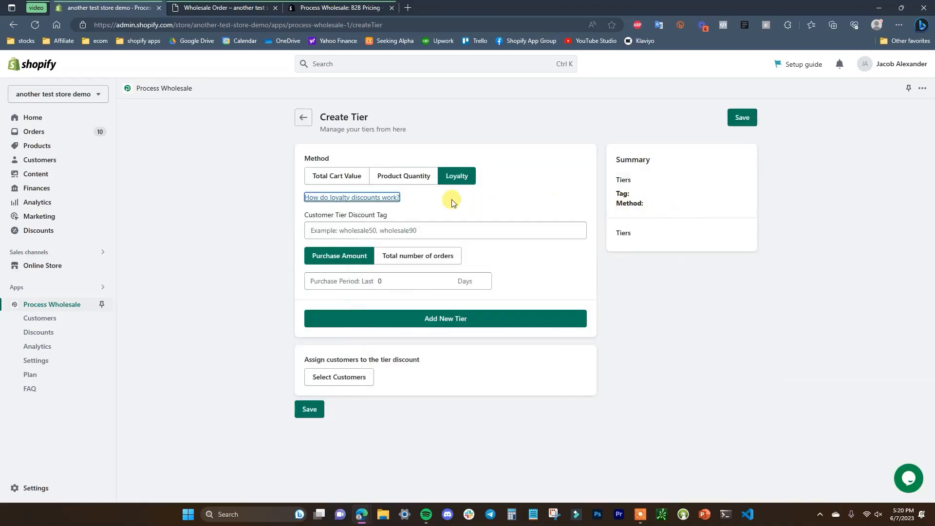
Choose the Product Quantity method for the tier discount and set its customer tag to minimumorderexample
left_click(402, 184)
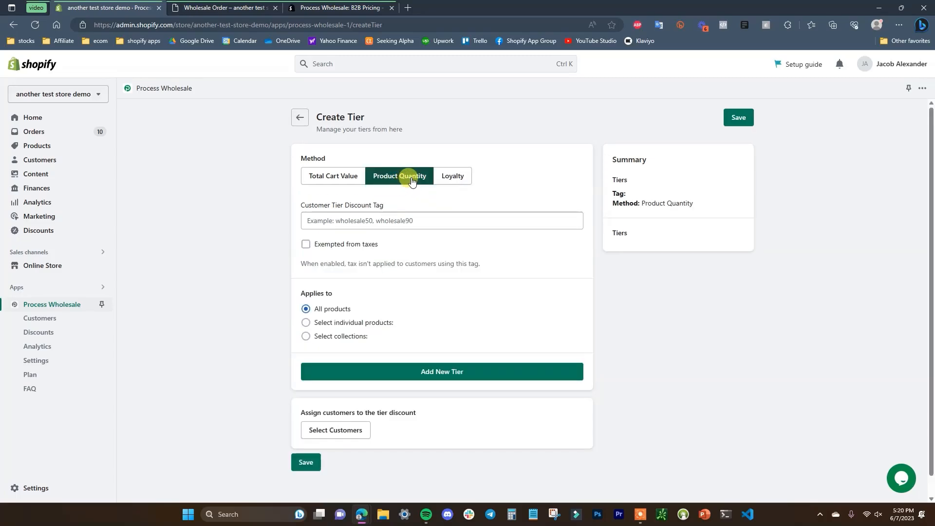
left_click(416, 220)
type("minimumorderexample")
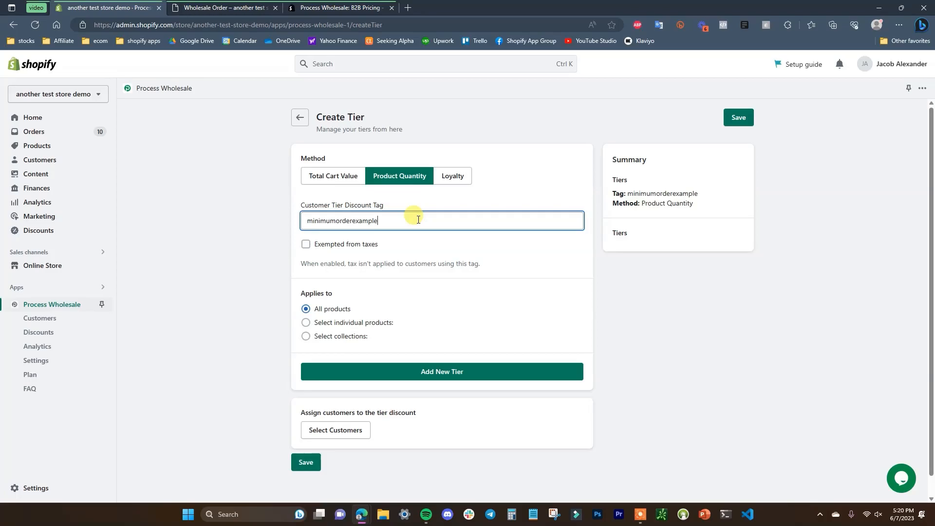
Add a first tier with a minimum quantity of 5 and a maximum quantity of 20
scroll(413, 238, "down", 1)
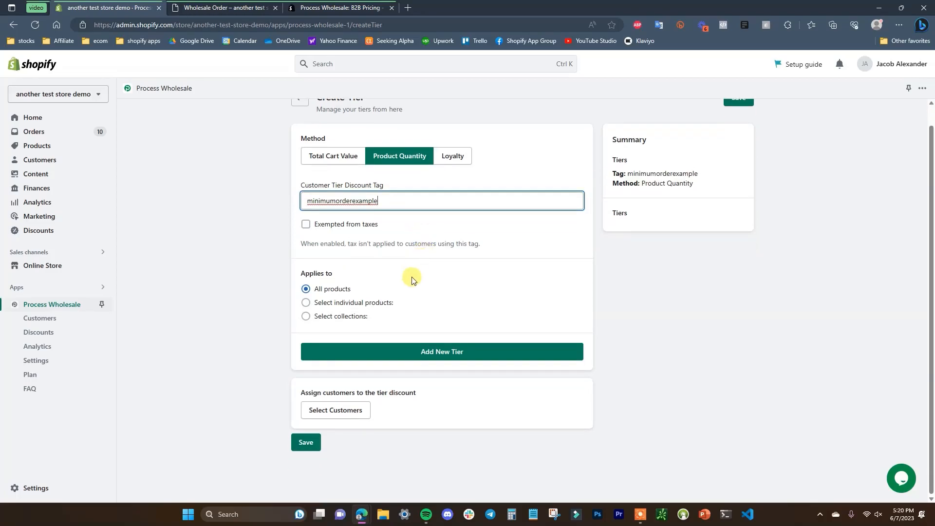
left_click(466, 359)
scroll(689, 341, "down", 1)
left_click_drag(320, 234, 270, 234)
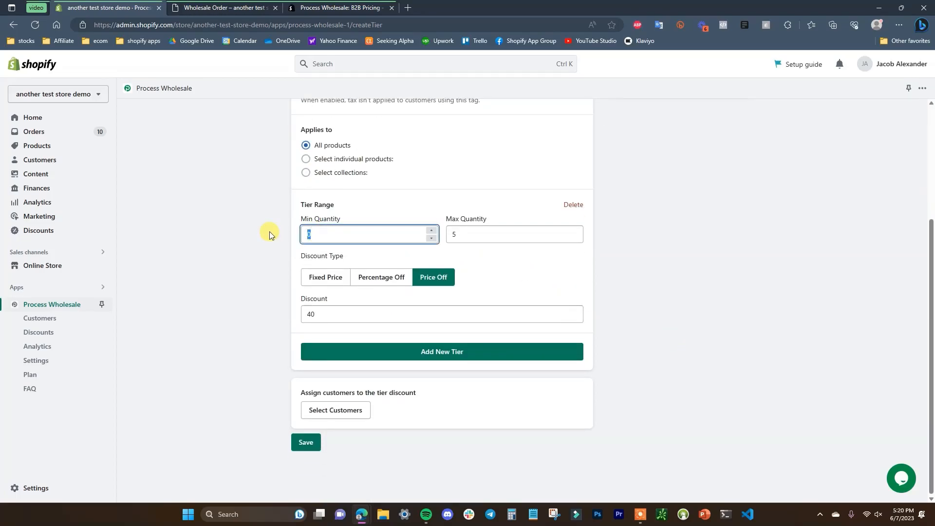
type("5")
left_click(449, 234)
type("20")
scroll(317, 359, "up", 3)
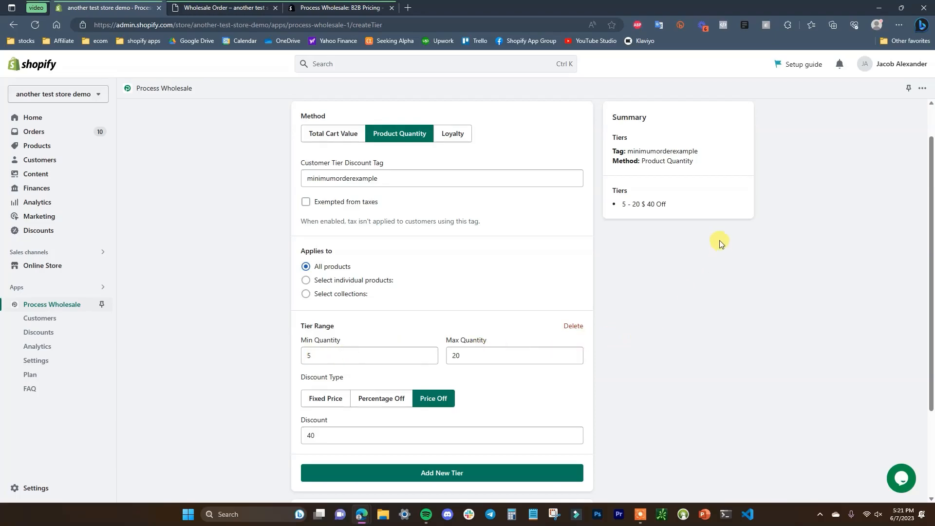
Set the first tier's discount to 60 percent off
scroll(694, 235, "down", 1)
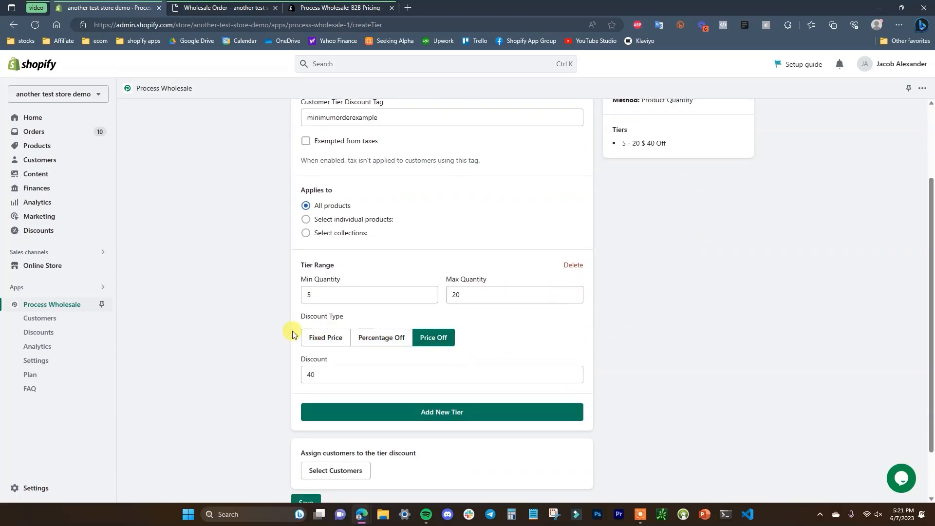
left_click(385, 340)
double_click(317, 378)
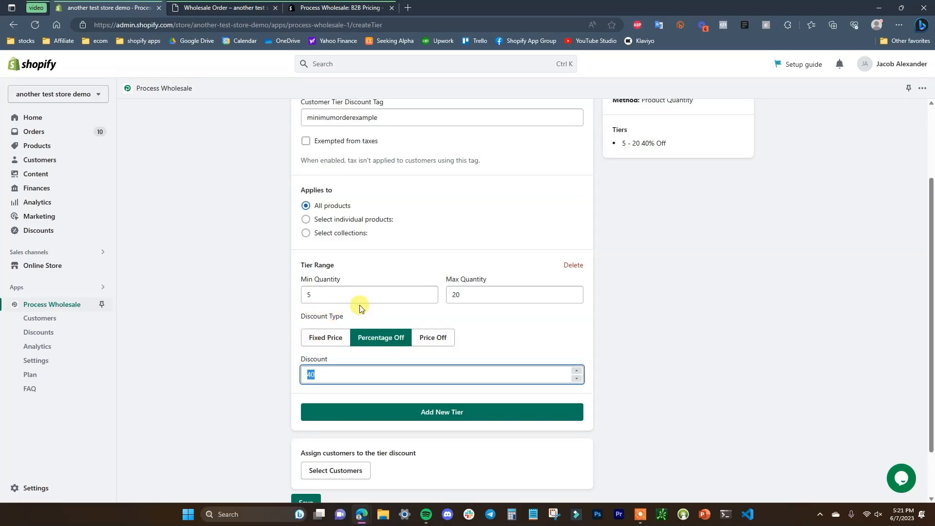
type("60")
left_click(712, 355)
Add a second tier below the first with a maximum quantity of 50
scroll(712, 354, "down", 1)
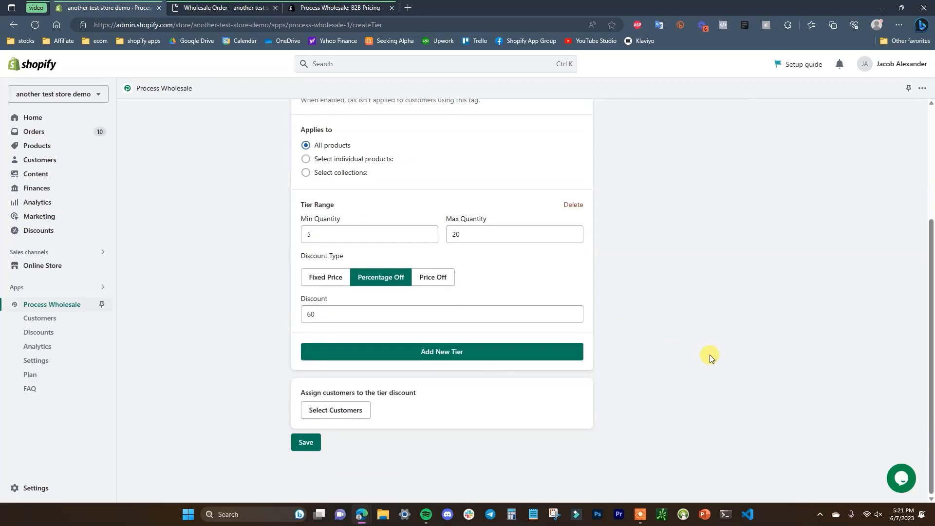
left_click(499, 352)
scroll(627, 364, "down", 1)
scroll(601, 305, "up", 1)
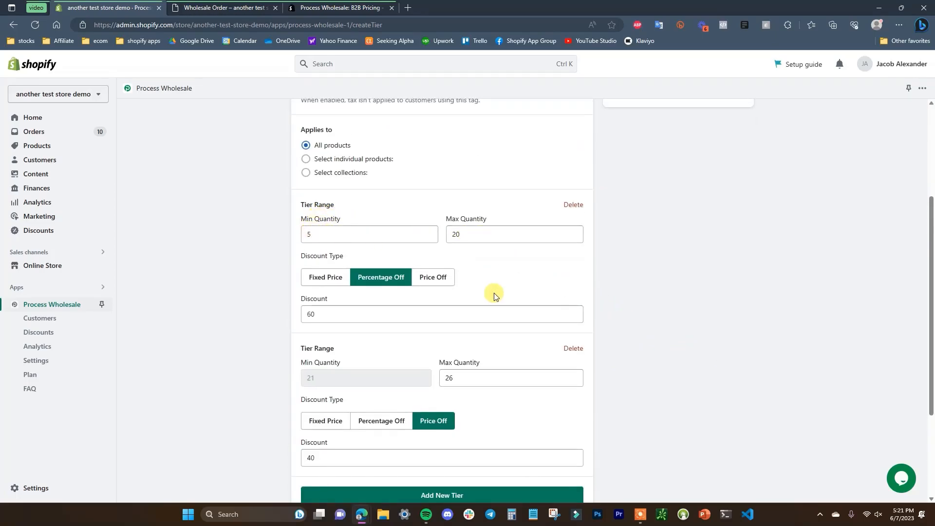
scroll(501, 341, "down", 1)
scroll(505, 349, "down", 1)
double_click(460, 317)
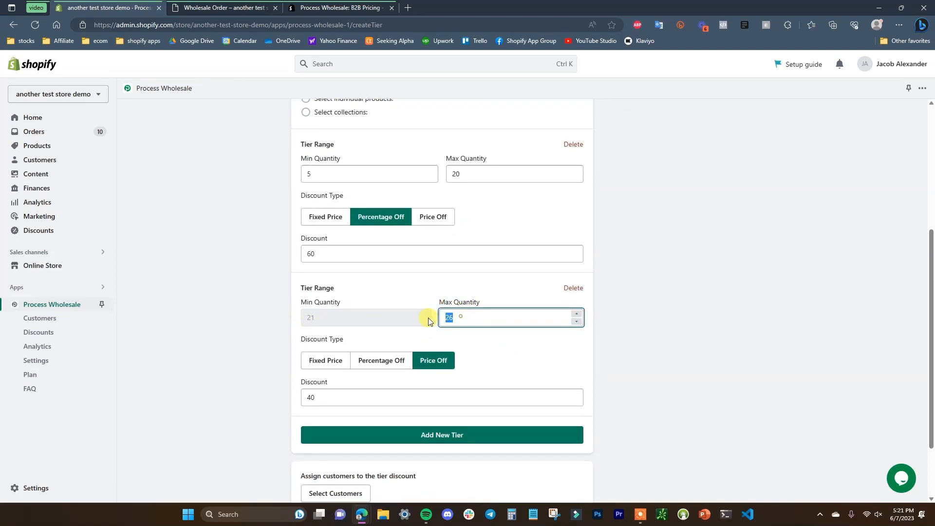
type("50")
Set the second tier's discount value to 65 and save the tier discount
double_click(321, 397)
type("65")
left_click(675, 401)
scroll(667, 365, "down", 2)
scroll(667, 339, "up", 2)
scroll(669, 341, "down", 2)
left_click(306, 444)
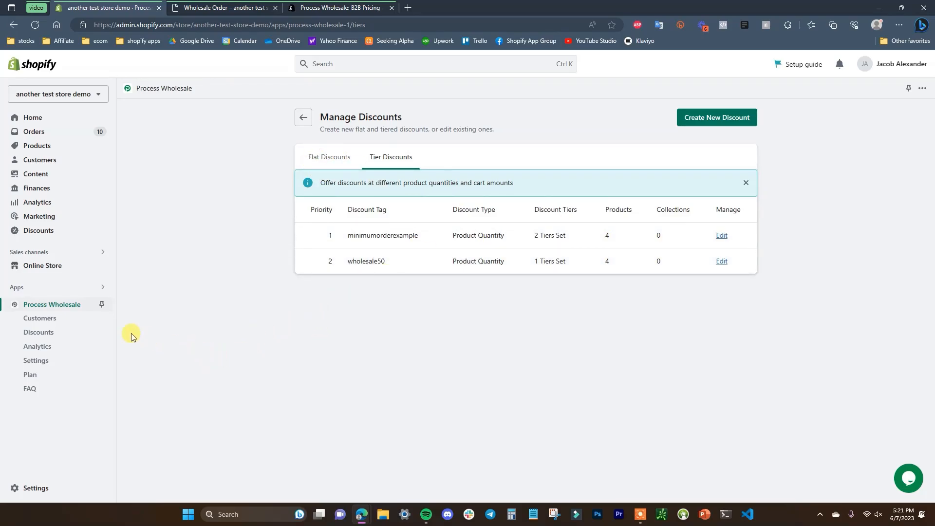
Assign the flatdiscountexample discount tag to the active B2B customer from Youtube Tutorials Inc
left_click(64, 320)
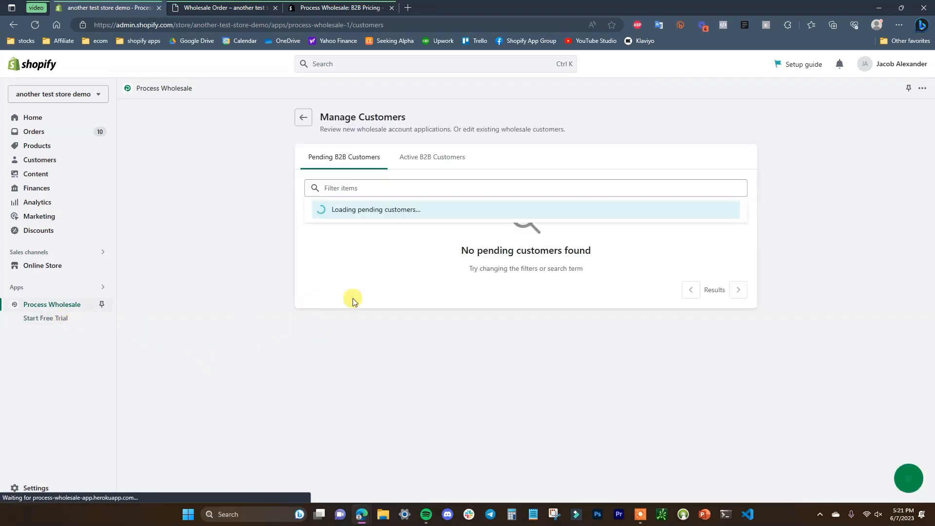
left_click(446, 155)
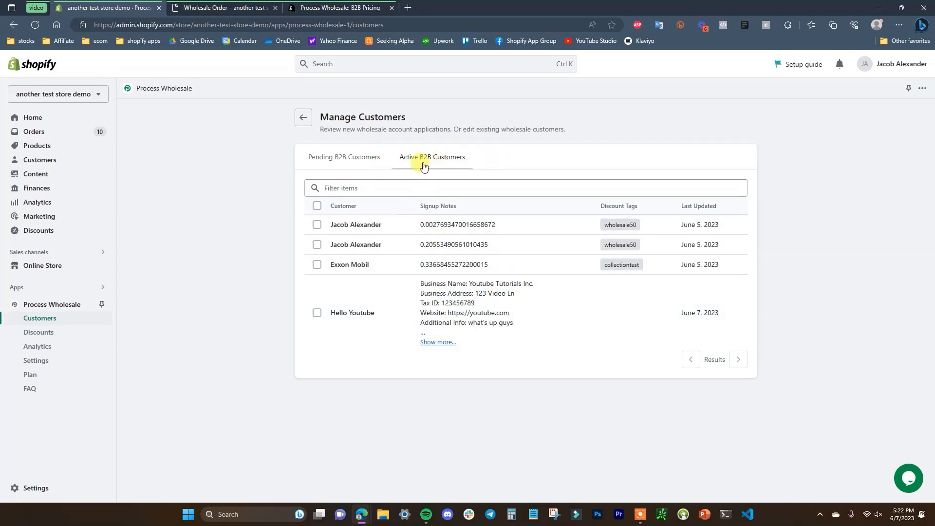
left_click(317, 312)
left_click(525, 378)
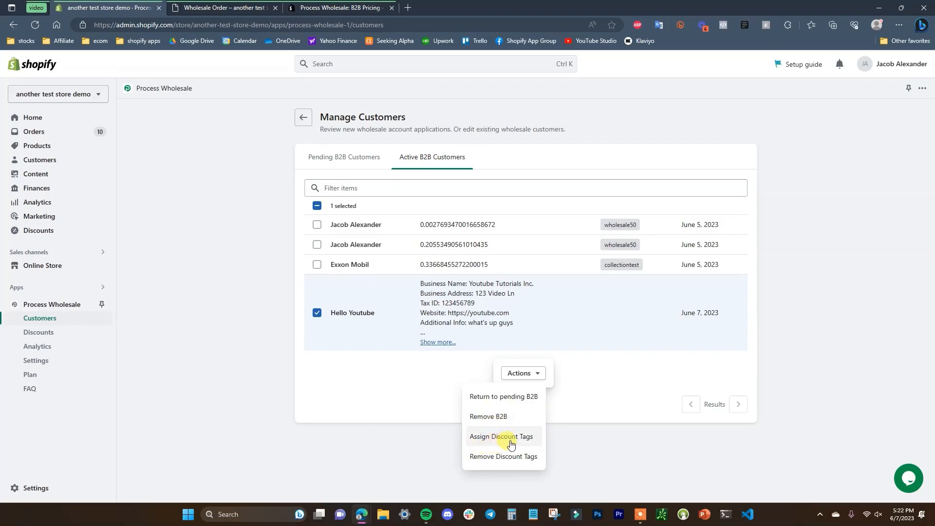
left_click(491, 449)
left_click(576, 306)
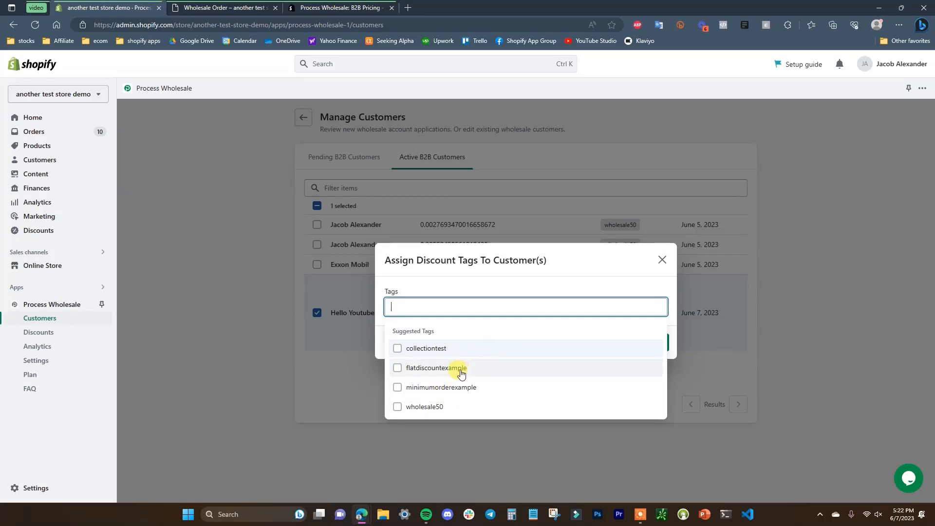
left_click(398, 368)
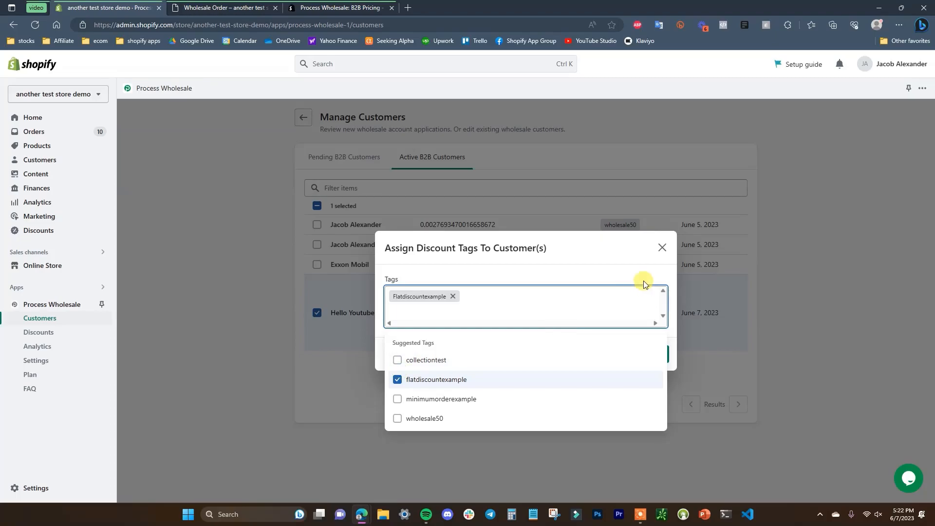
left_click(666, 356)
left_click(664, 356)
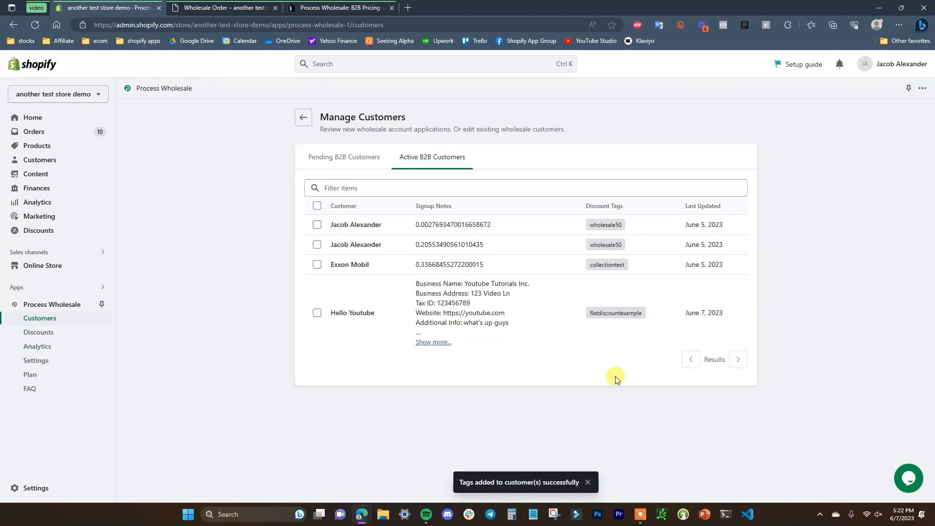
Check the discounted prices on the storefront's refreshed Wholesale Order page and on the SKIN Cleanser product page
left_click(221, 8)
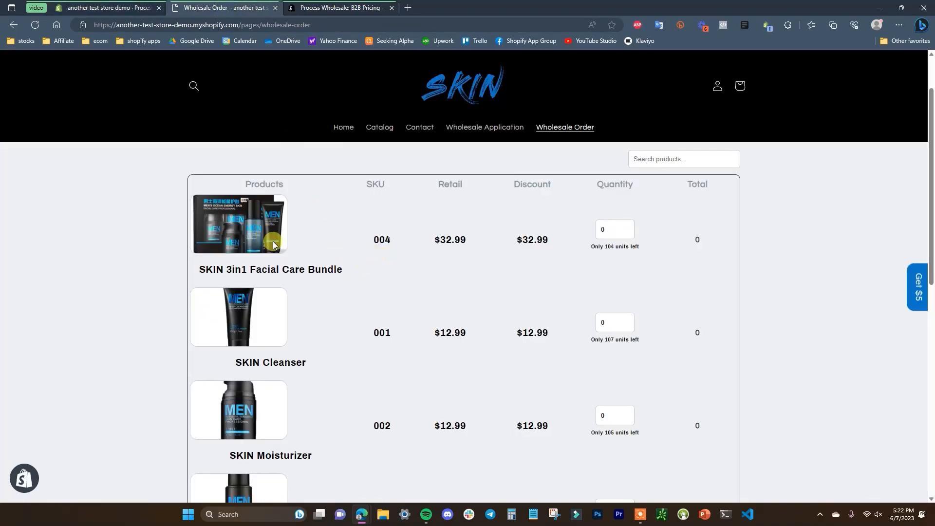
left_click(35, 25)
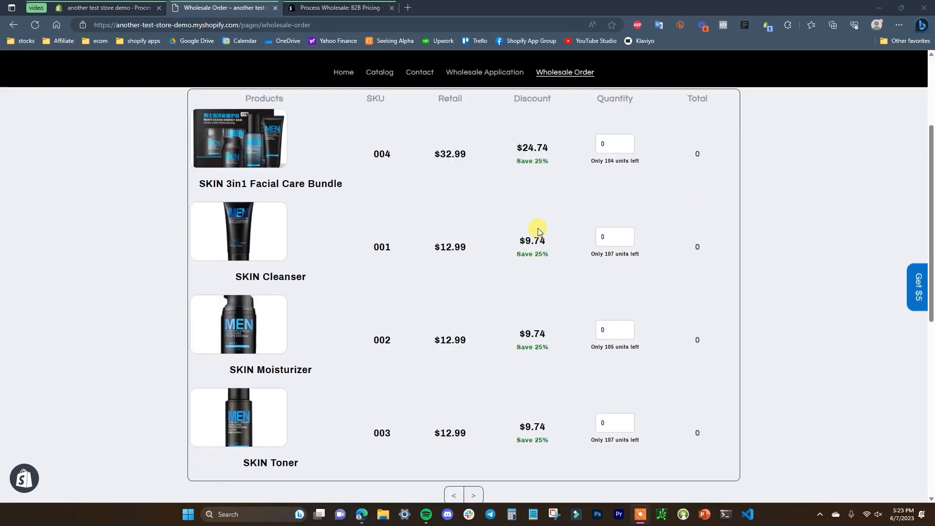
scroll(531, 254, "up", 1)
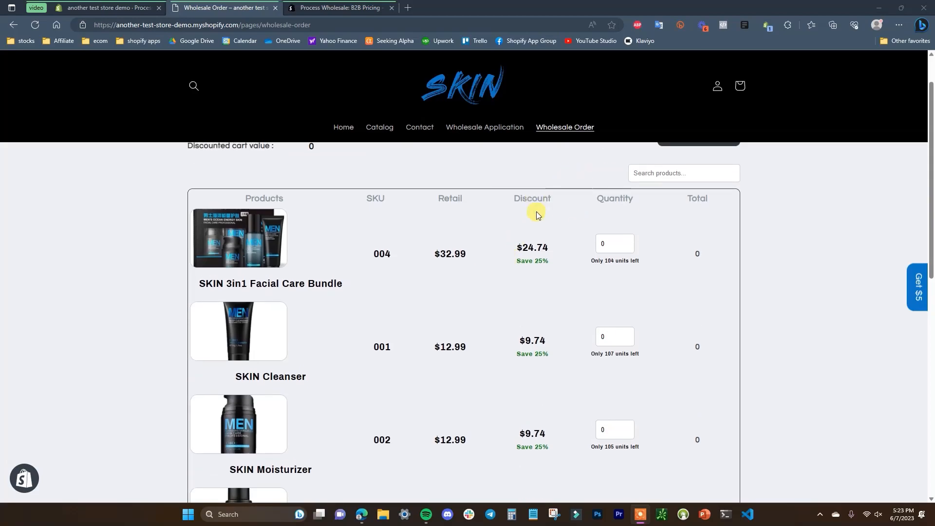
scroll(519, 294, "up", 1)
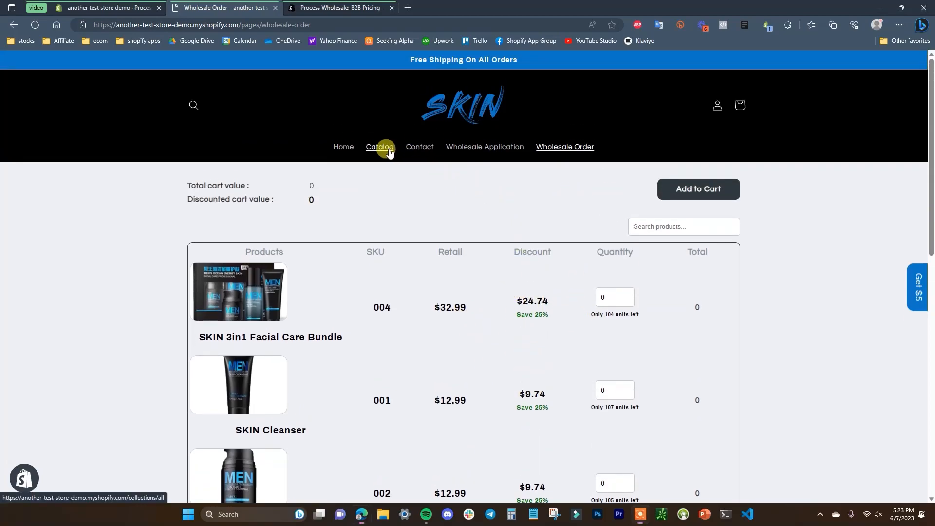
left_click(389, 152)
left_click(394, 321)
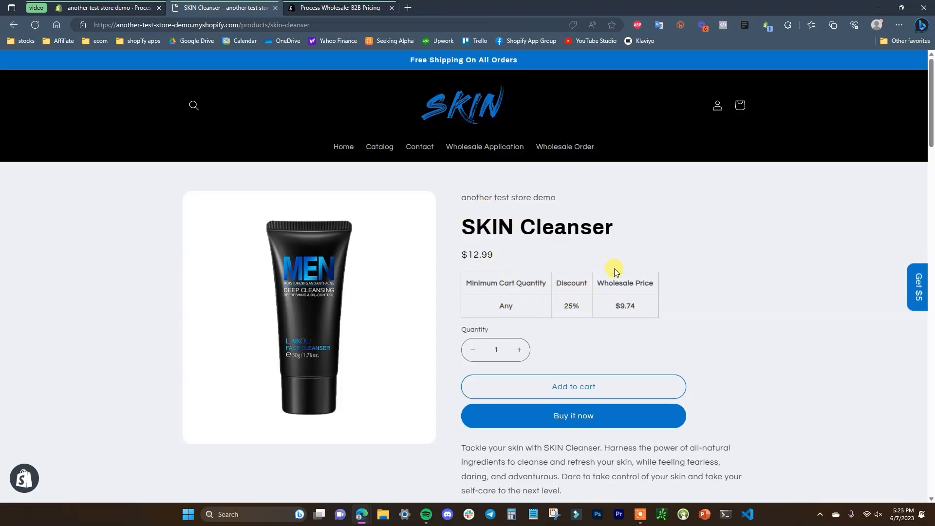
Return to the active B2B customers and remove the flatdiscountexample discount tag from the Youtube Tutorials Inc. customer
left_click(125, 7)
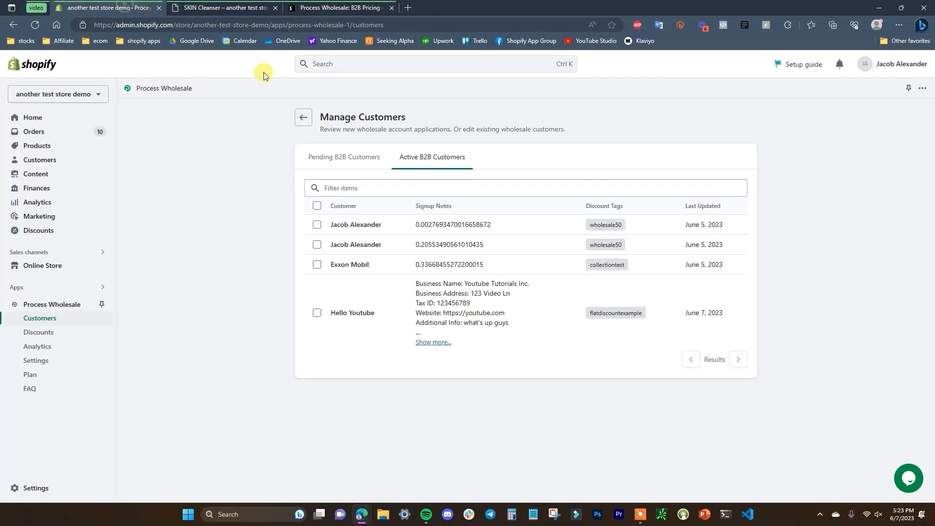
left_click(317, 312)
left_click(537, 378)
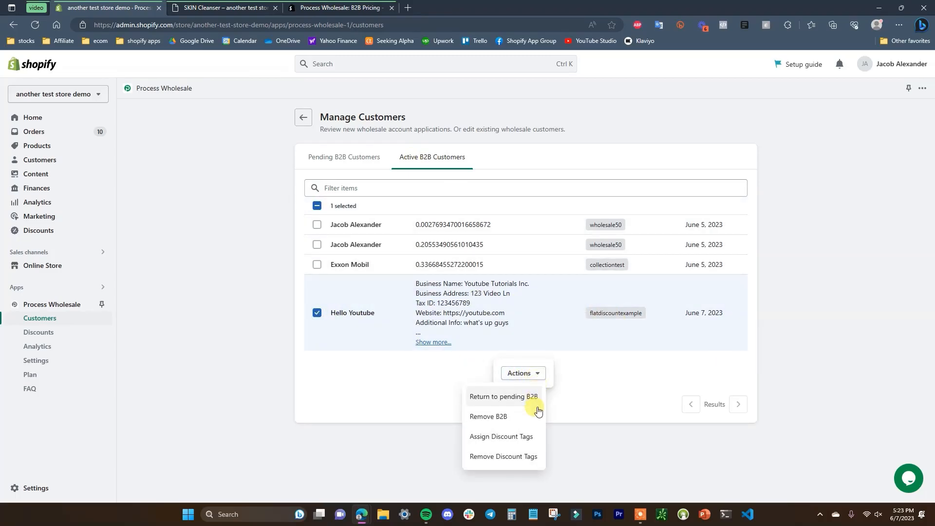
left_click(517, 461)
left_click(487, 307)
left_click(397, 368)
left_click(657, 353)
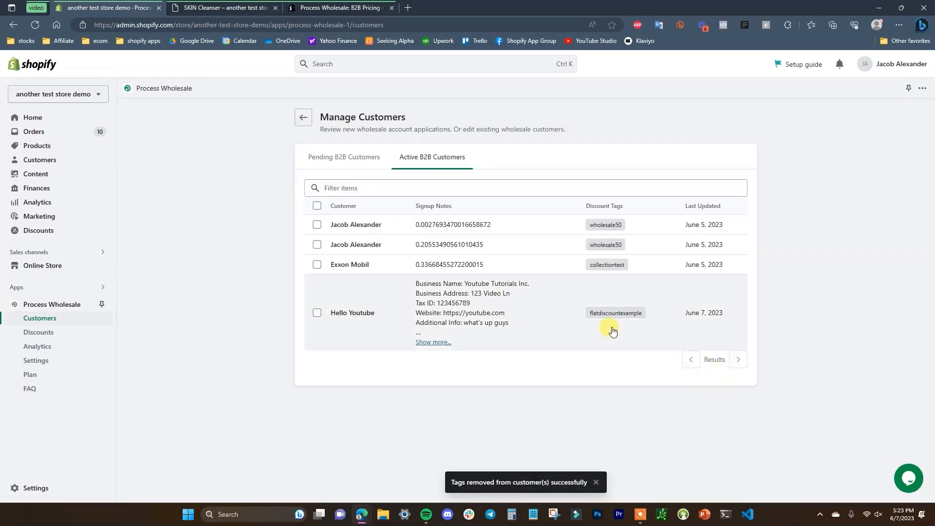
Assign the minimumorderexample discount tag to the active B2B customer from Youtube Tutorials Inc
left_click(317, 313)
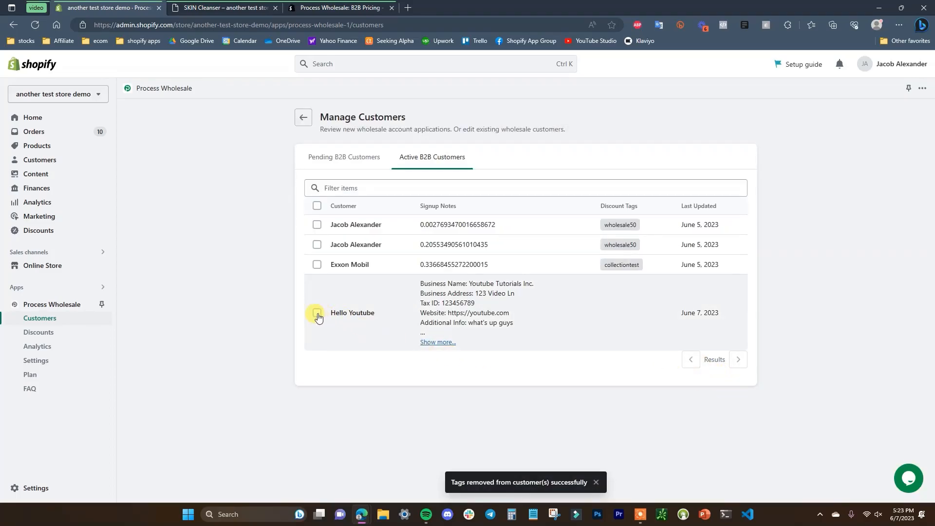
left_click(525, 373)
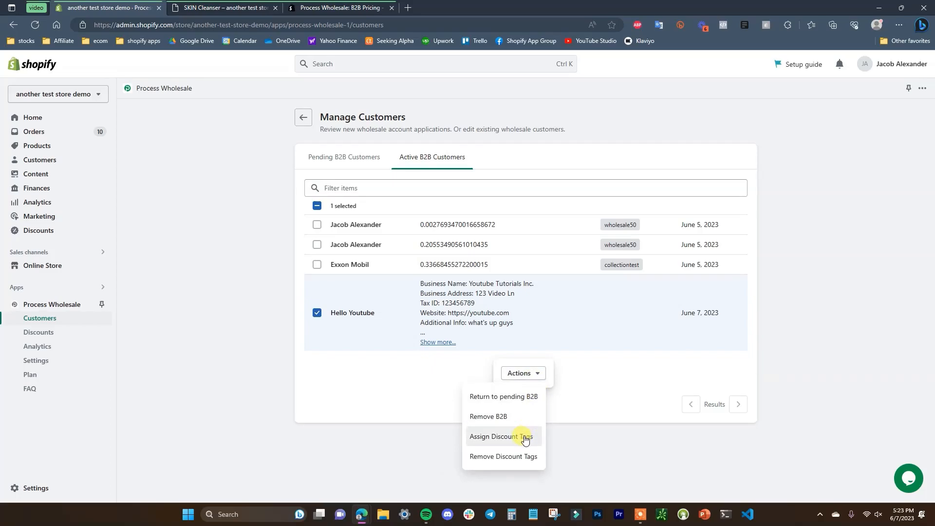
left_click(529, 437)
left_click(565, 311)
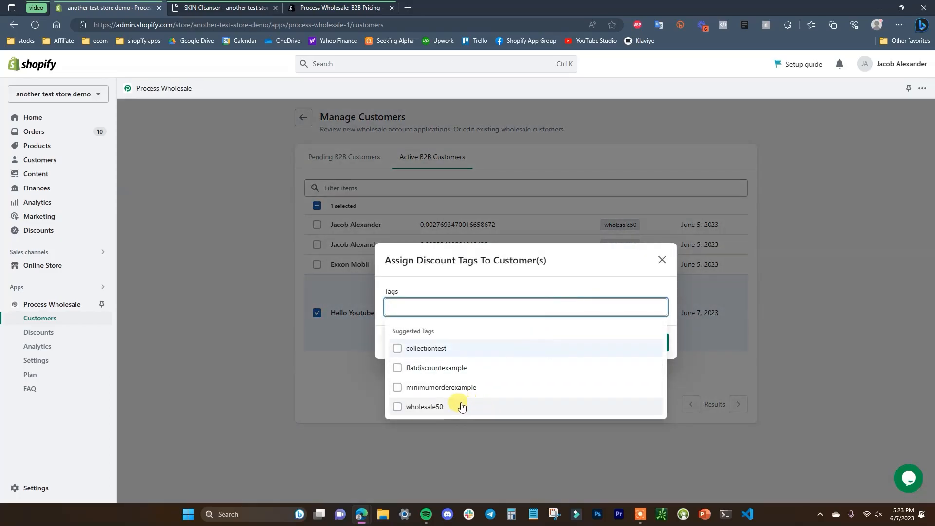
left_click(397, 387)
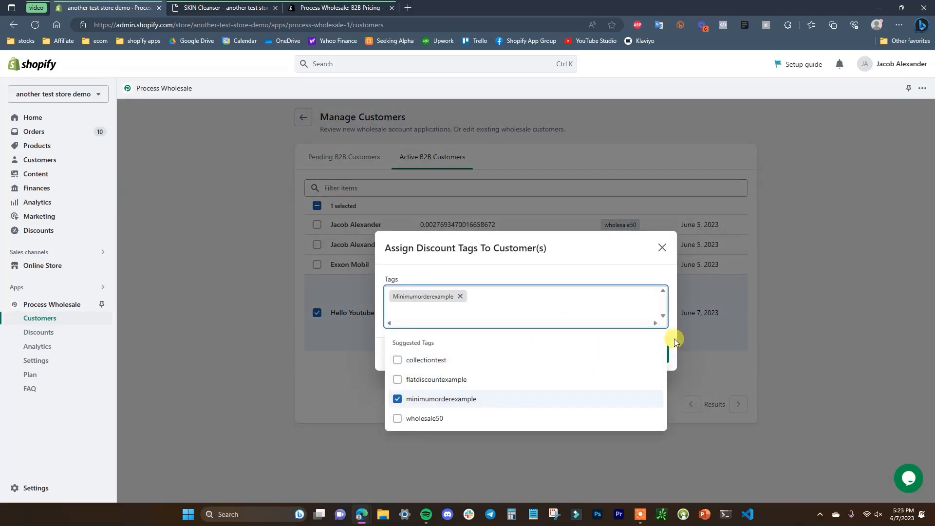
left_click(673, 339)
left_click(654, 354)
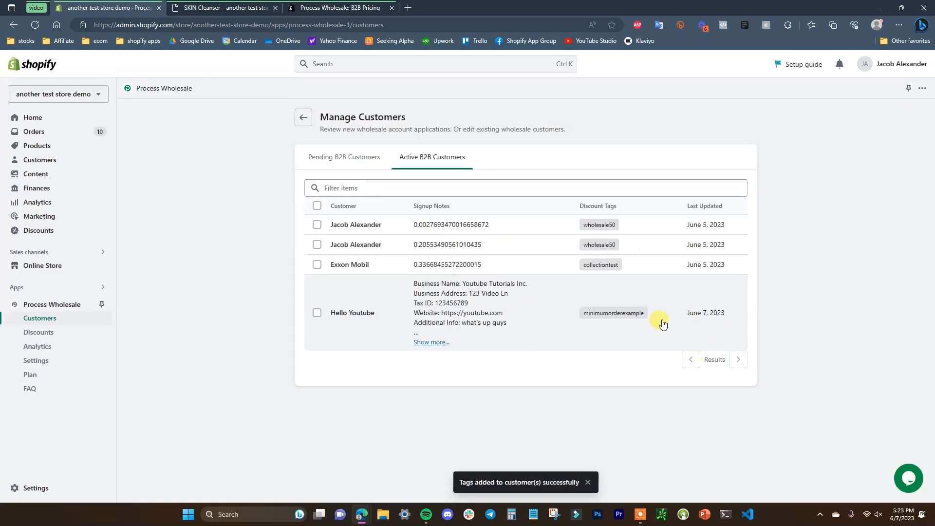
Refresh the storefront's SKIN Cleanser page to load the tier discounts, add one unit to the cart and view the cart
left_click(233, 5)
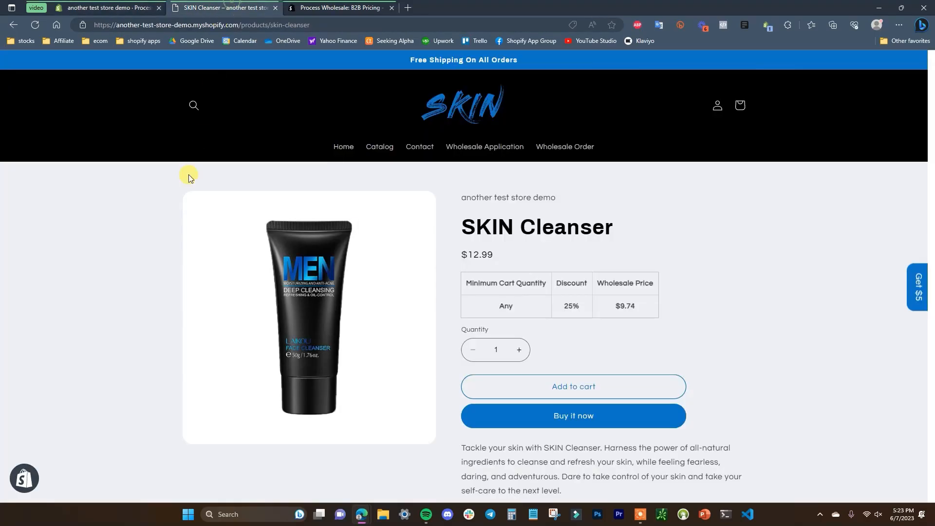
left_click(36, 26)
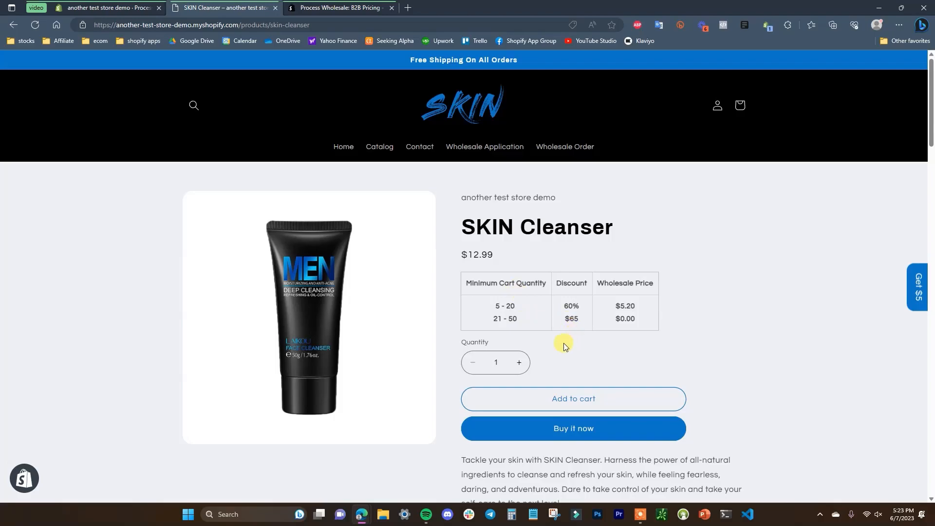
left_click(570, 408)
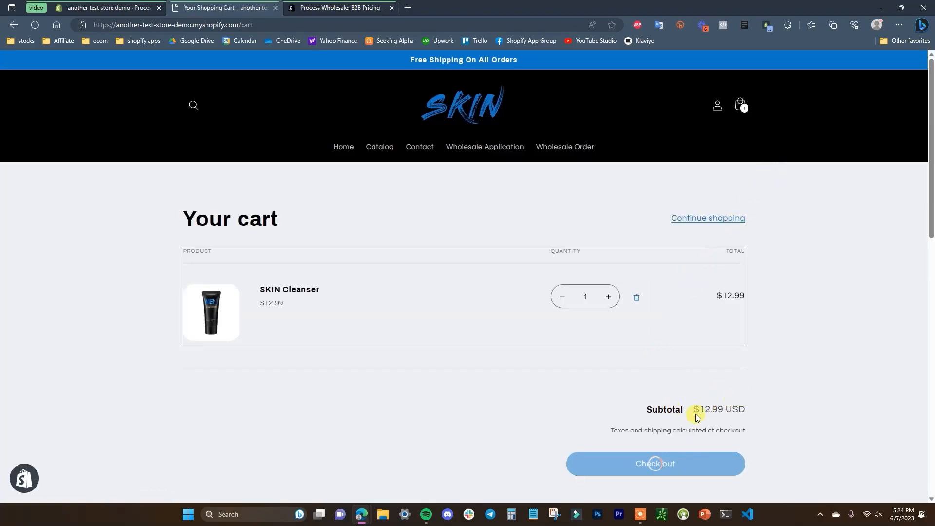
Return to the SKIN Cleanser product page, add more units for a cart quantity of 7, and check the wholesale total in the cart
left_click(13, 25)
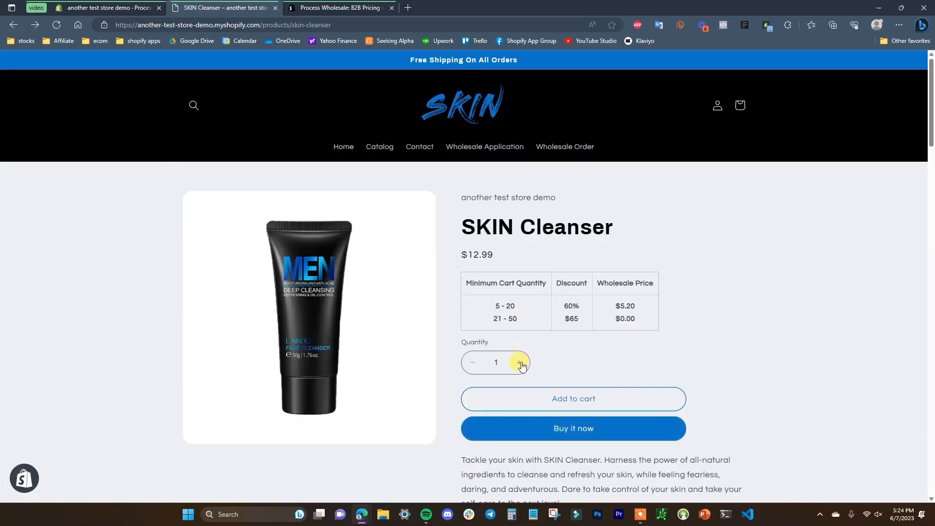
left_click(520, 363)
left_click(519, 363)
left_click(520, 363)
left_click(520, 363)
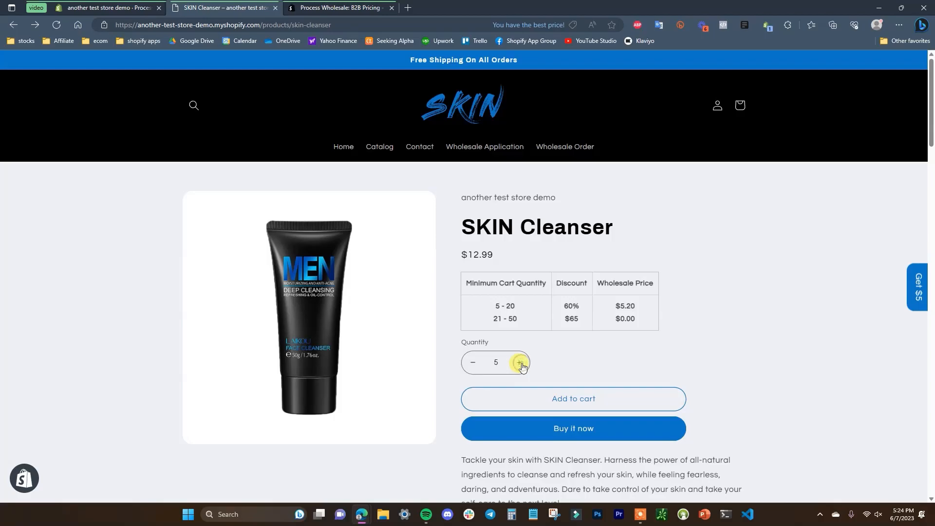
left_click(611, 407)
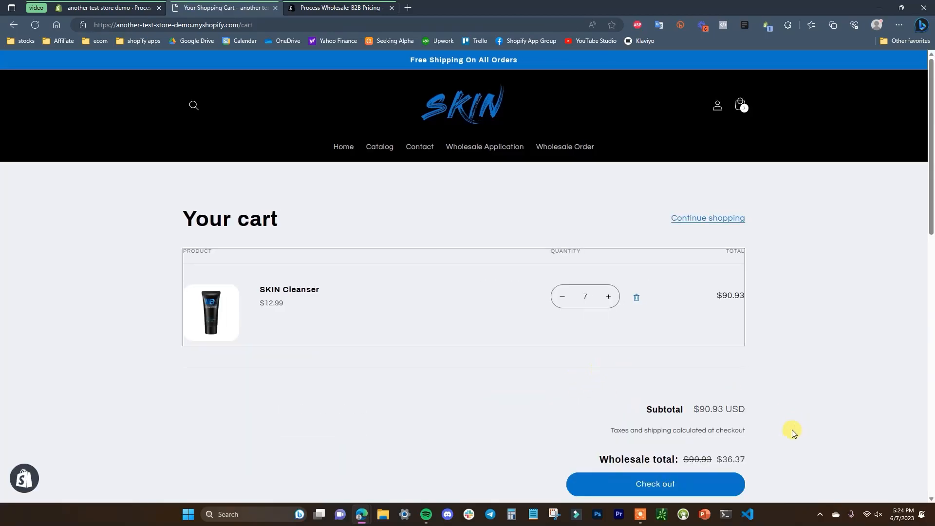
scroll(726, 376, "down", 3)
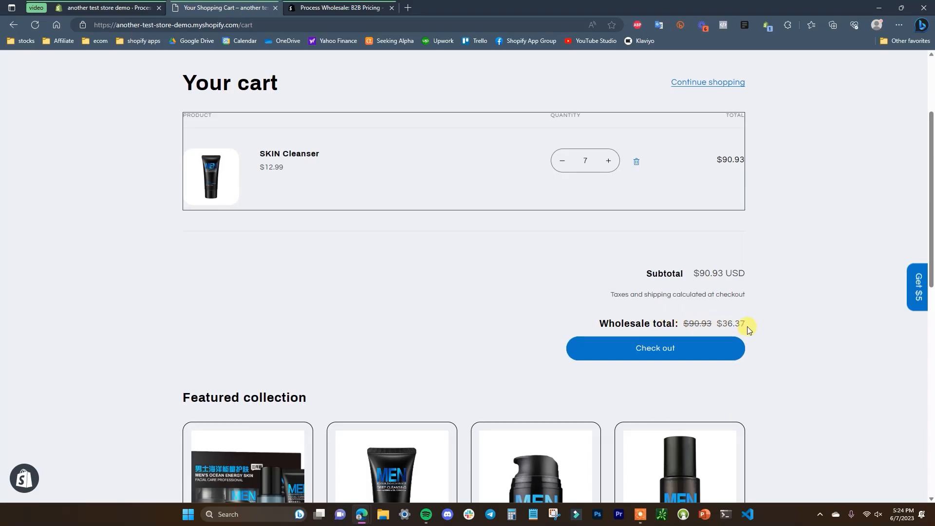
scroll(672, 326, "up", 3)
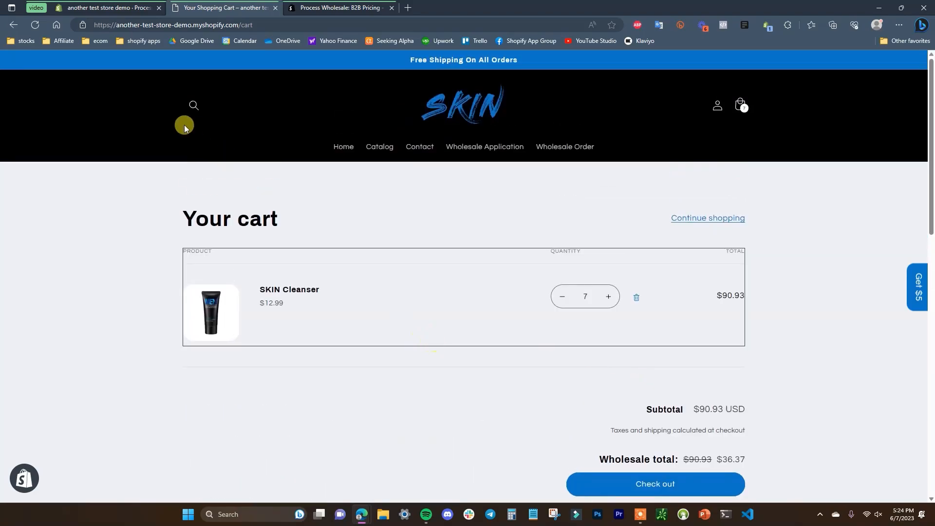
Open the storefront's Wholesale Order page and raise the SKIN 3in1 Facial Care Bundle quantity to 5 to test the first discount tier
left_click(568, 151)
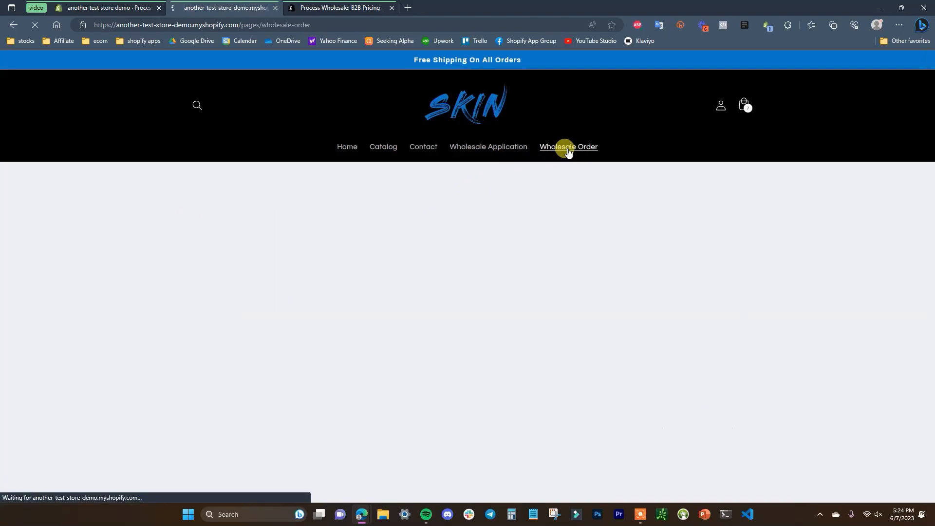
scroll(466, 279, "down", 2)
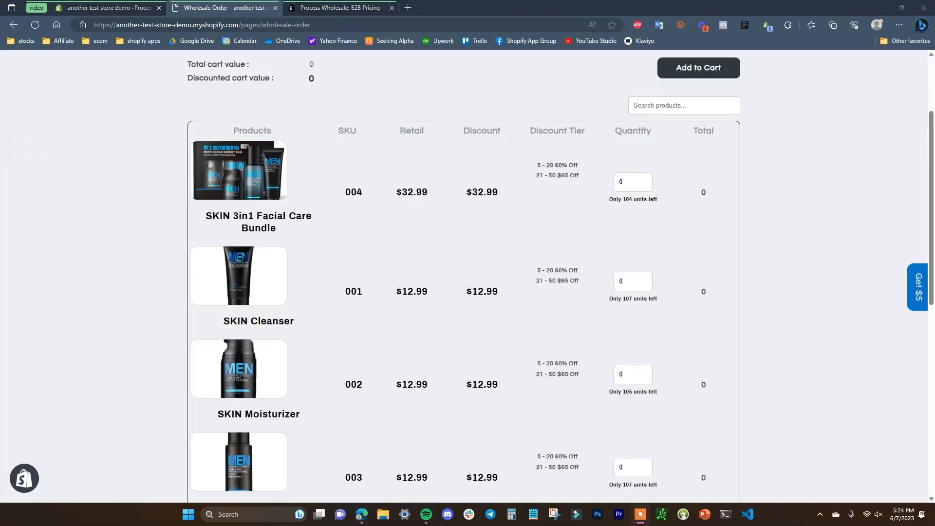
scroll(741, 235, "up", 1)
scroll(624, 215, "down", 1)
left_click(647, 180)
left_click(646, 180)
left_click(646, 180)
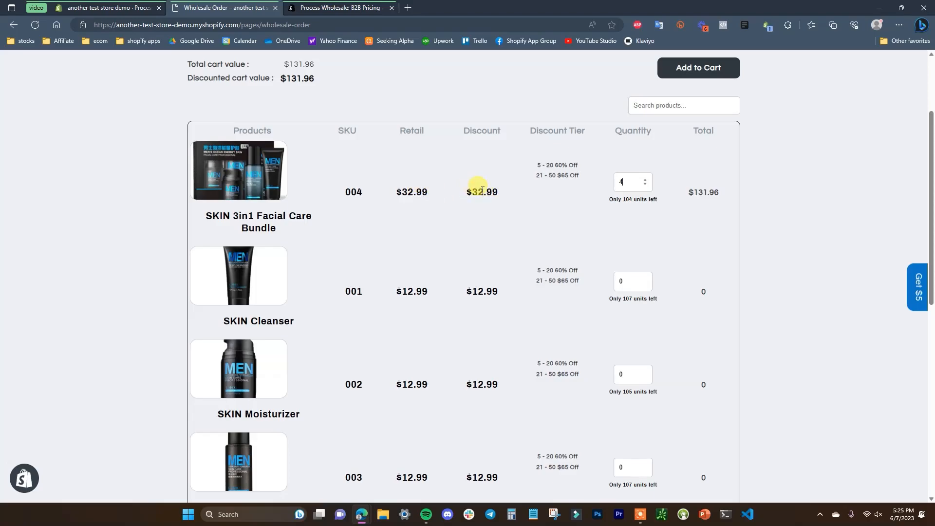
left_click(646, 179)
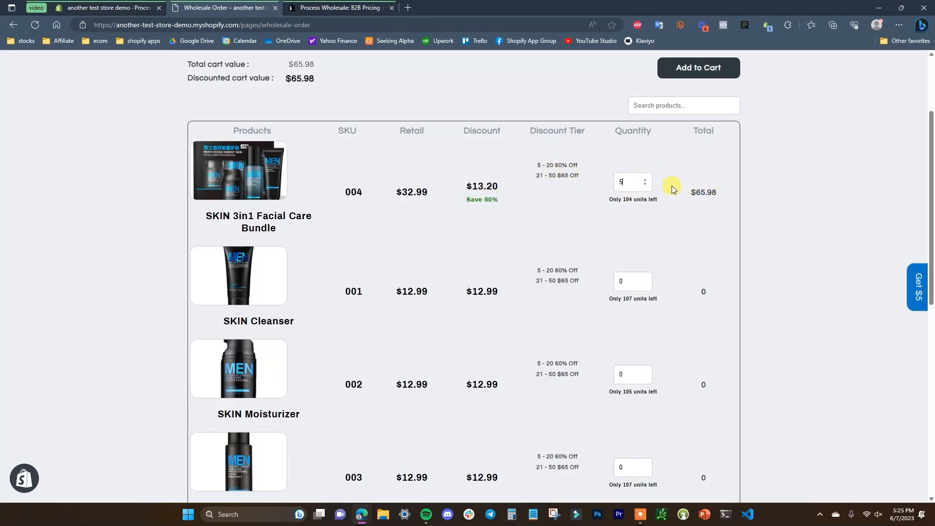
Raise the SKIN Cleanser quantity to 5 and on to 21 in the wholesale order form to test both discount tiers
left_click(647, 279)
left_click(647, 279)
left_click(648, 279)
left_click(647, 280)
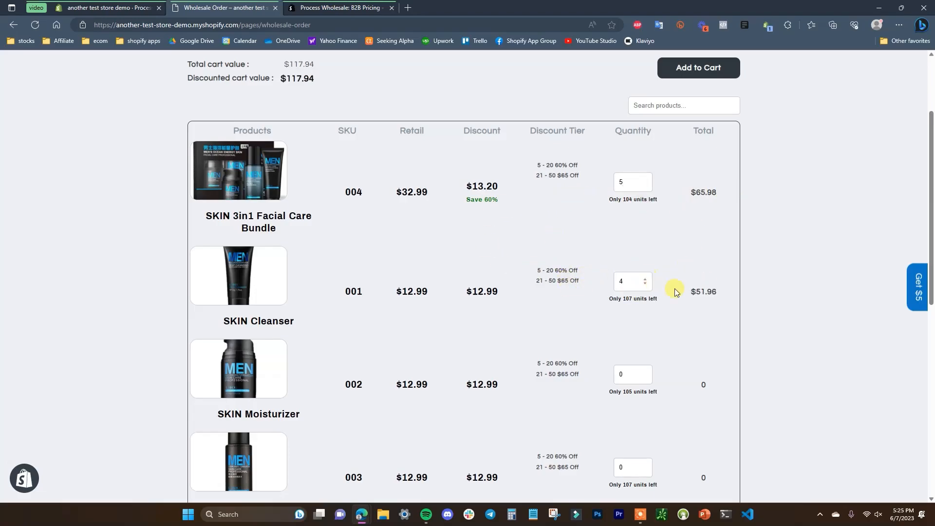
left_click(646, 279)
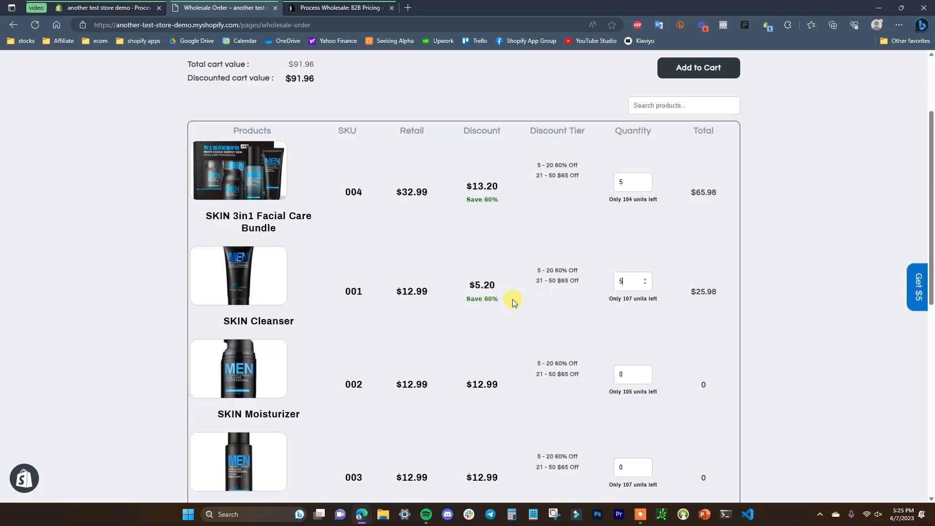
left_click(645, 280)
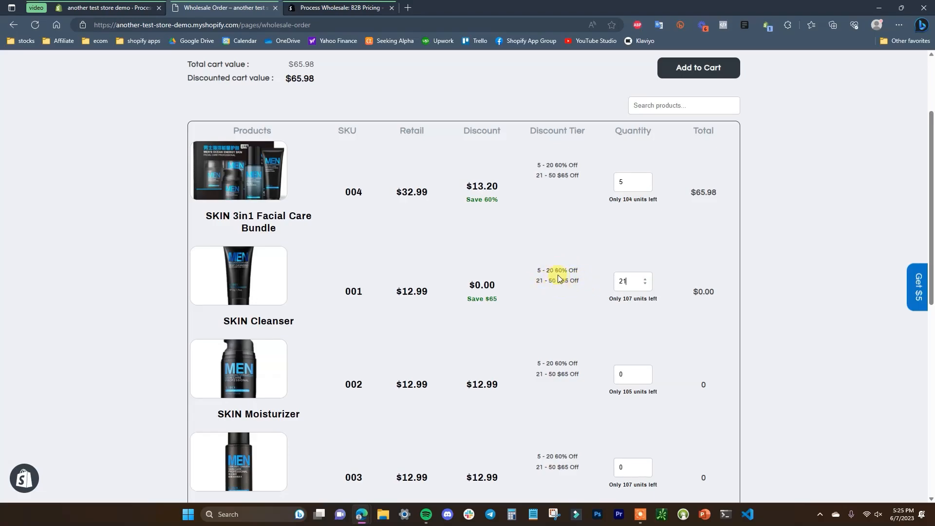
scroll(653, 305, "up", 3)
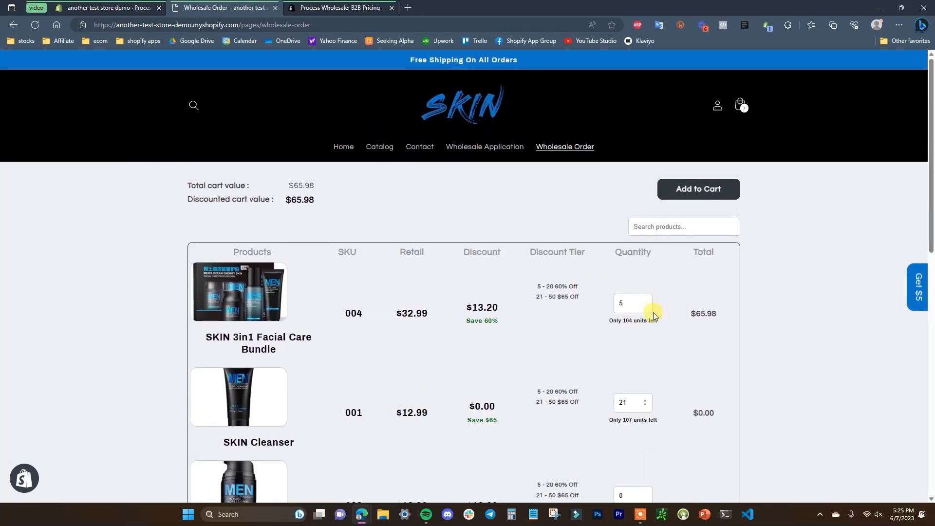
In the Process Wholesale settings, auto-assign the flatdiscountexample tag to customers labelled as B2B and save the settings
left_click(124, 8)
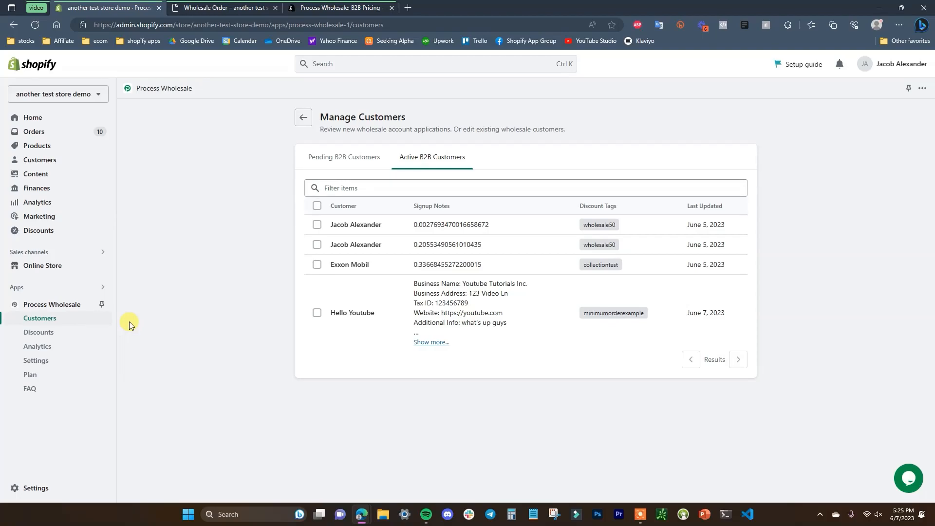
left_click(51, 361)
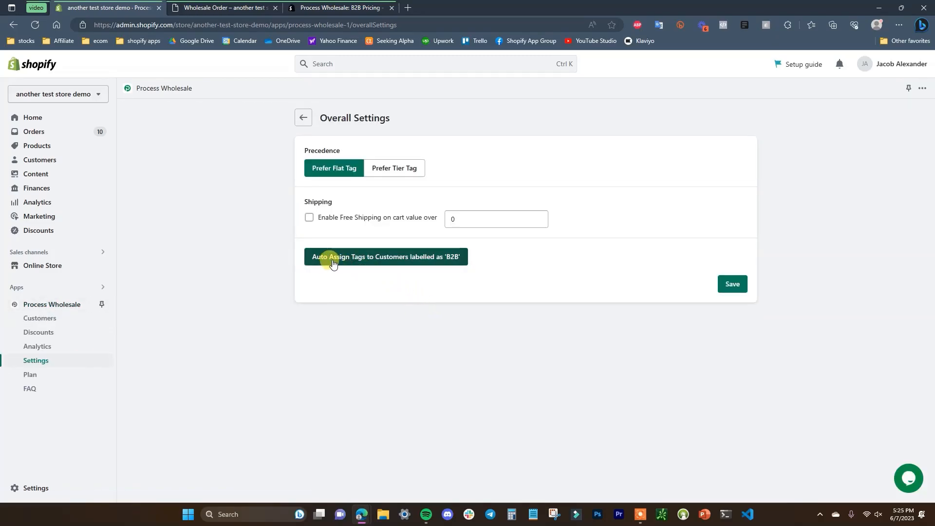
left_click(395, 266)
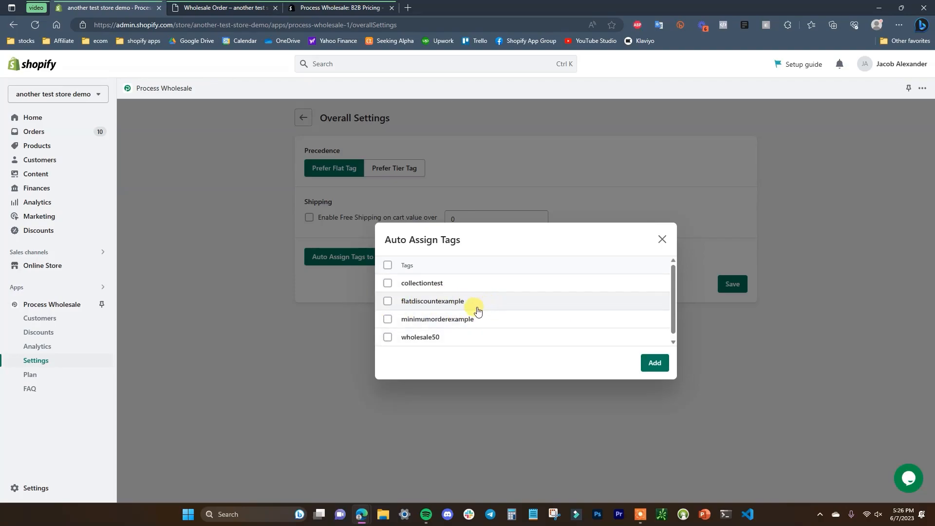
left_click(429, 303)
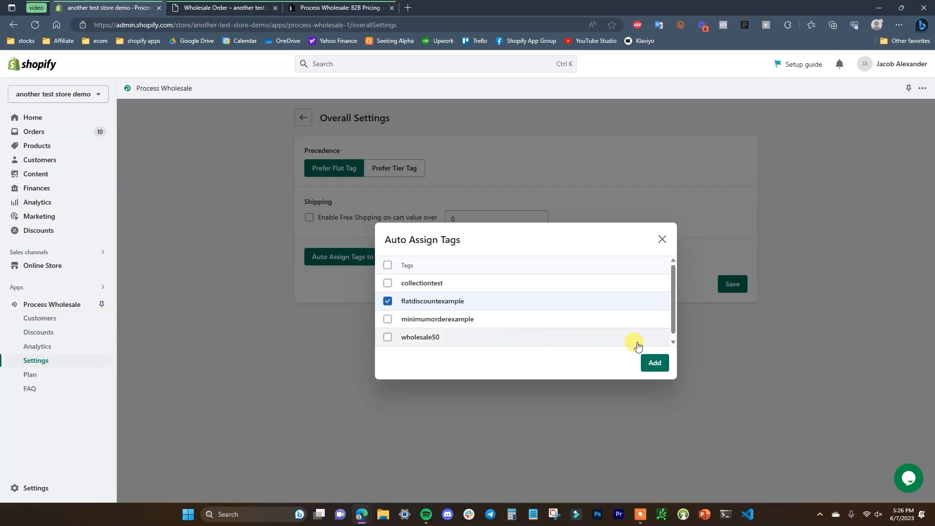
left_click(655, 364)
left_click(725, 291)
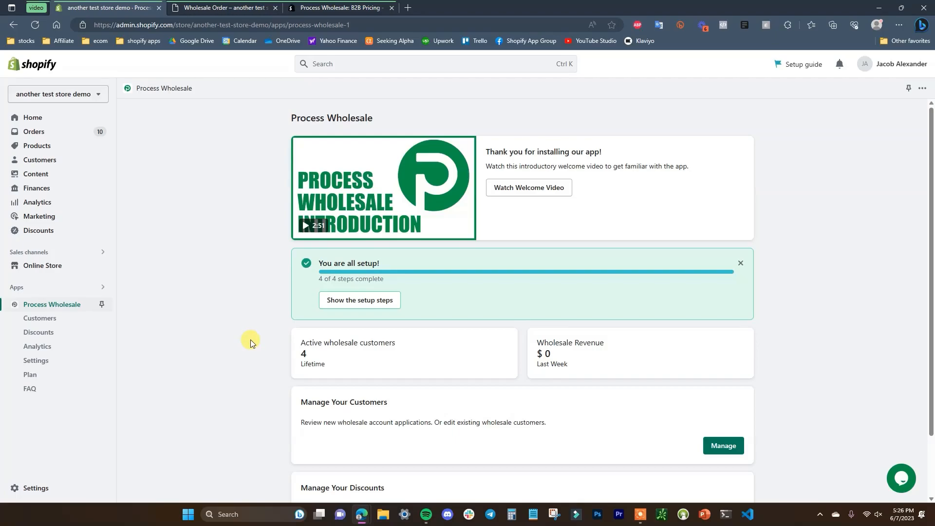
left_click(214, 6)
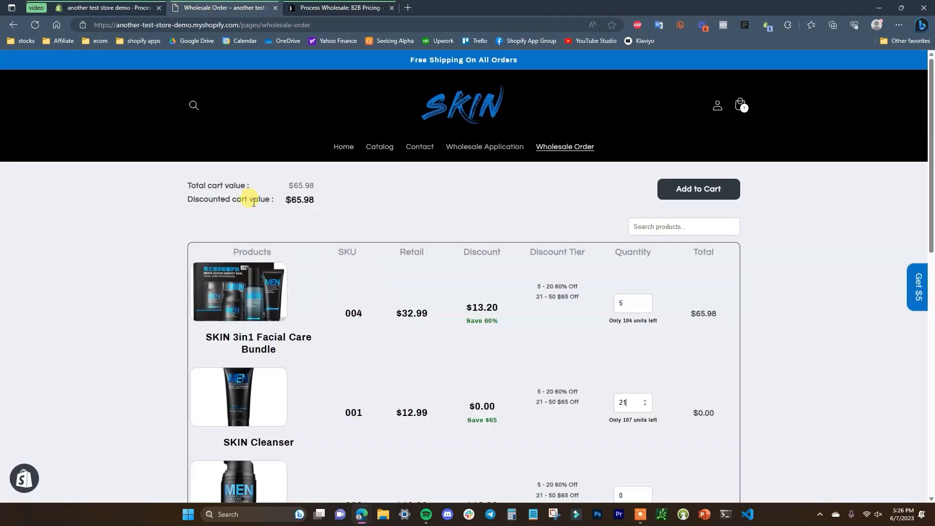
left_click(112, 6)
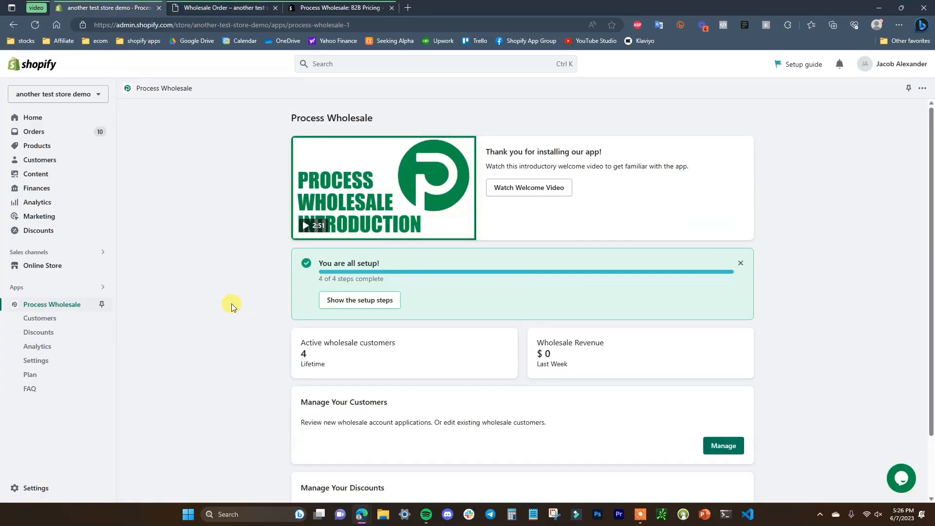